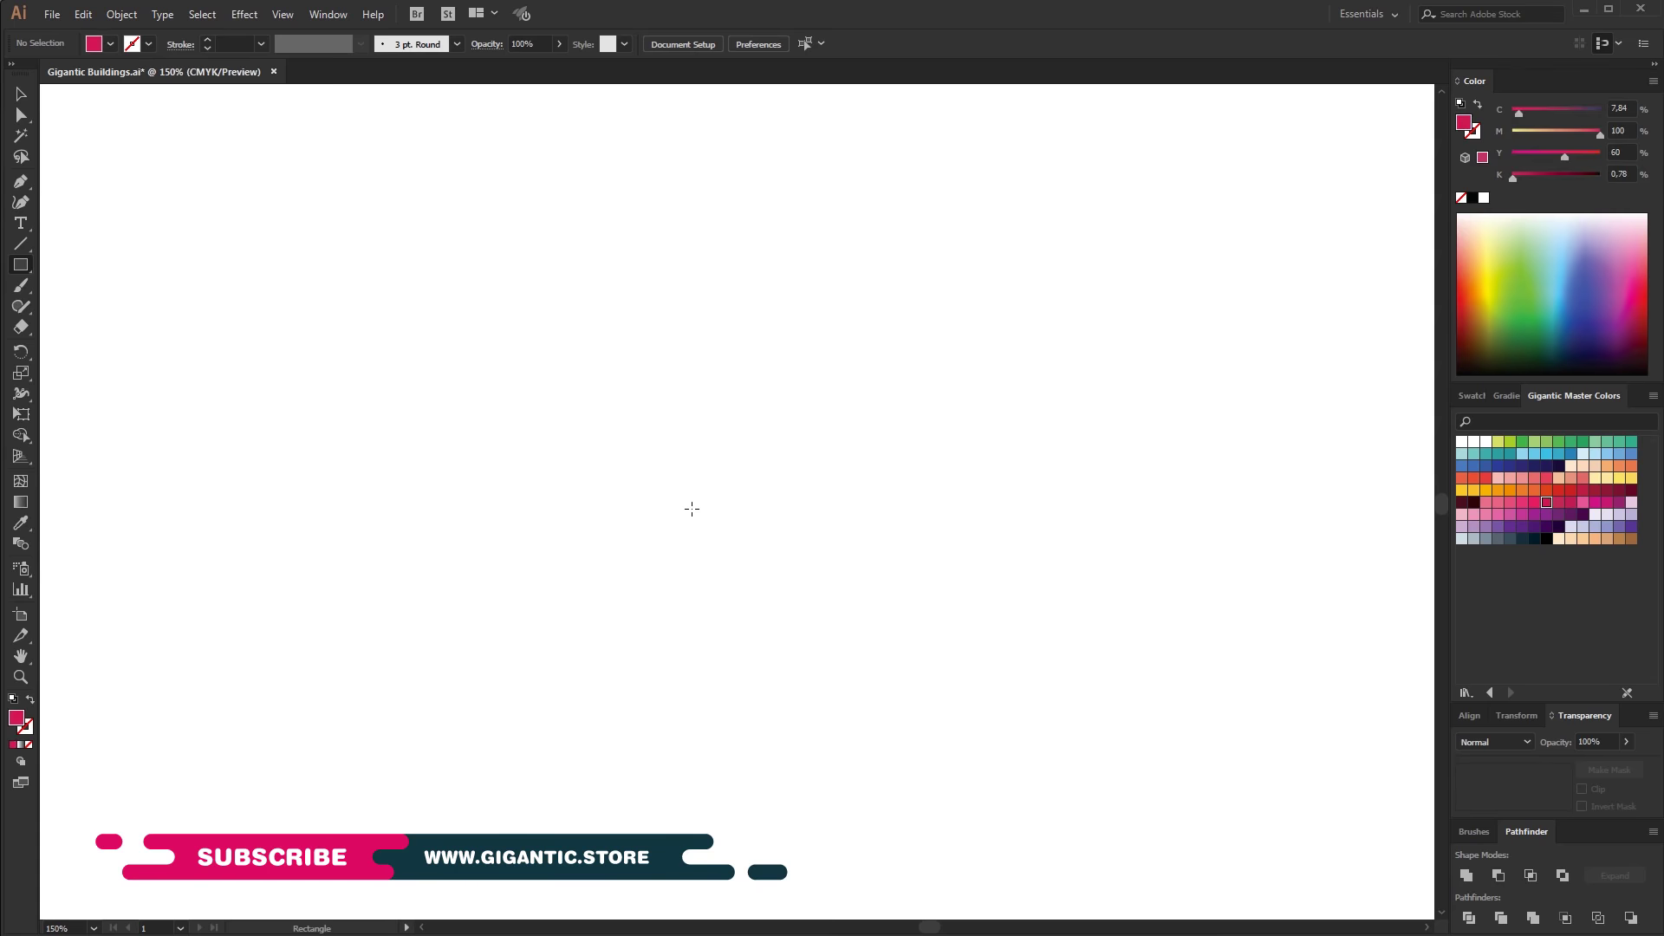
Alt-drag a copy of the pink rectangle and narrow it into the townhouse's side wall.
click(20, 96)
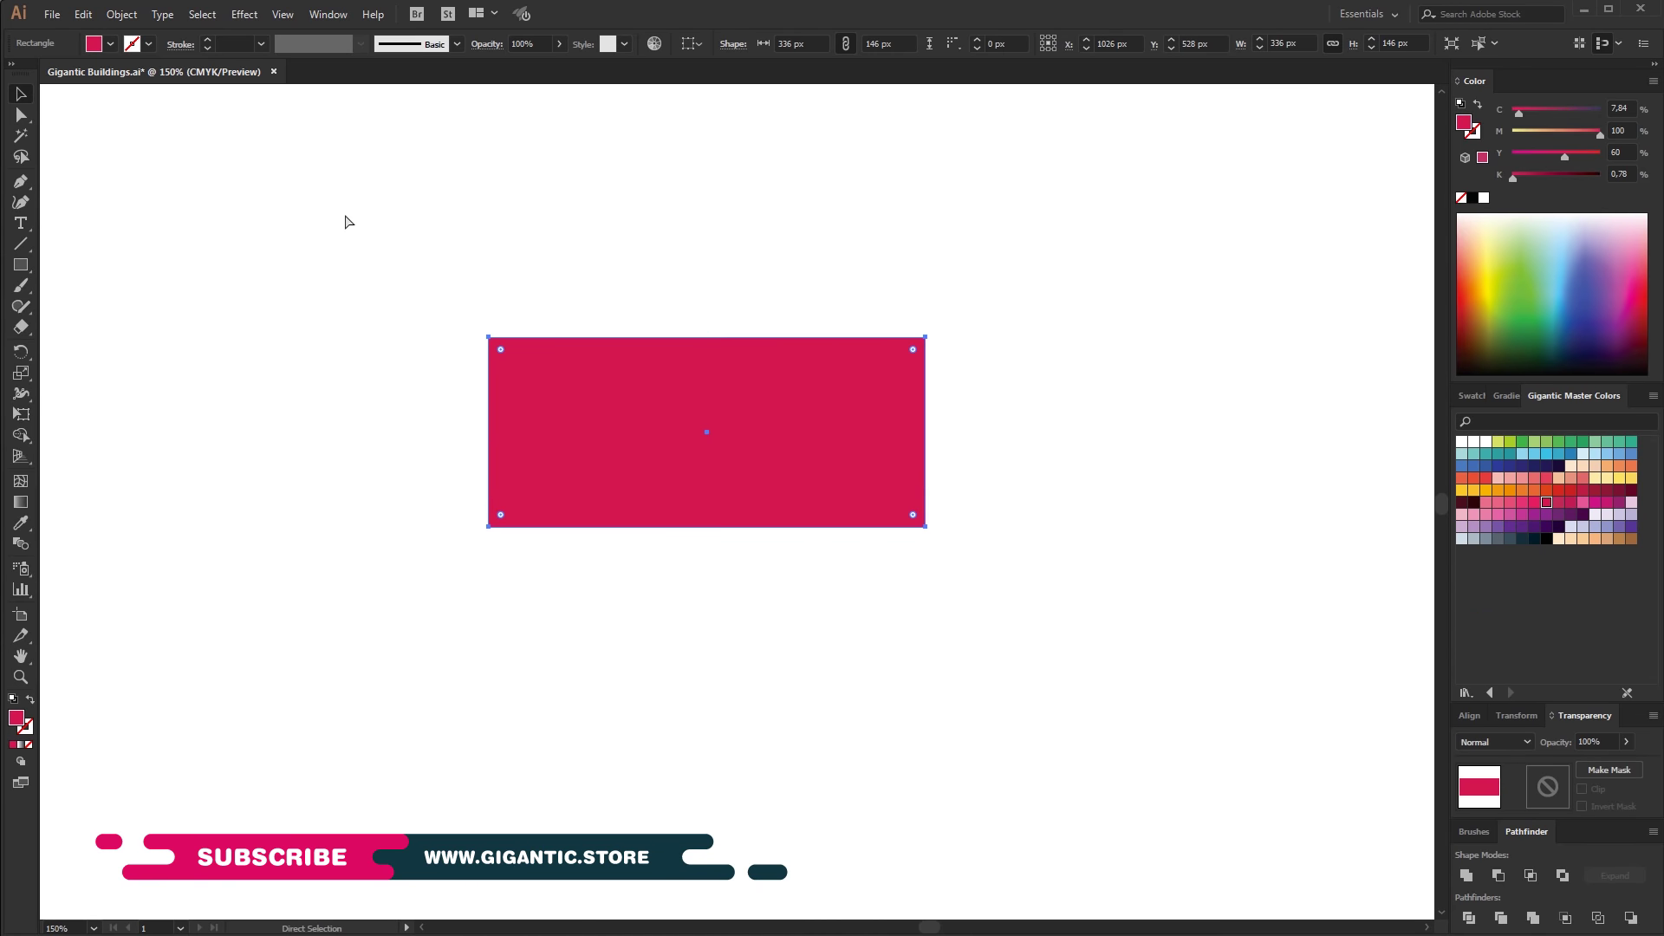
drag(925, 337, 1137, 526)
drag(1513, 178, 1544, 179)
Add a light green ledge along the front's top and a darker green ledge above the side wall.
click(706, 468)
drag(716, 519, 746, 312)
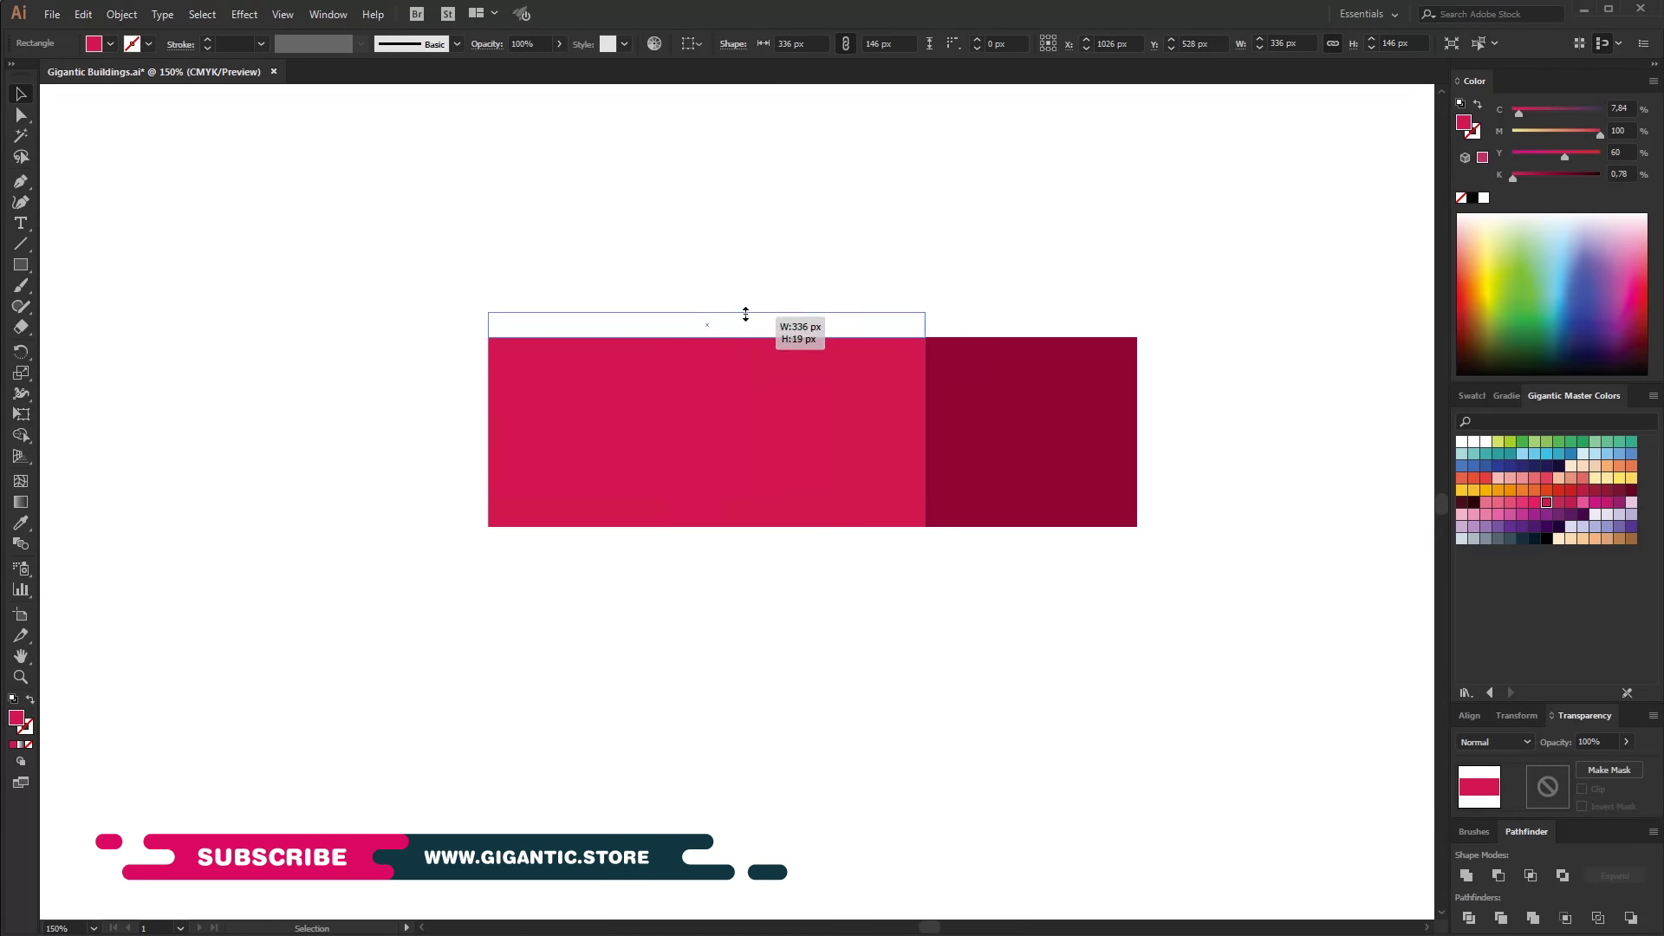
click(1557, 443)
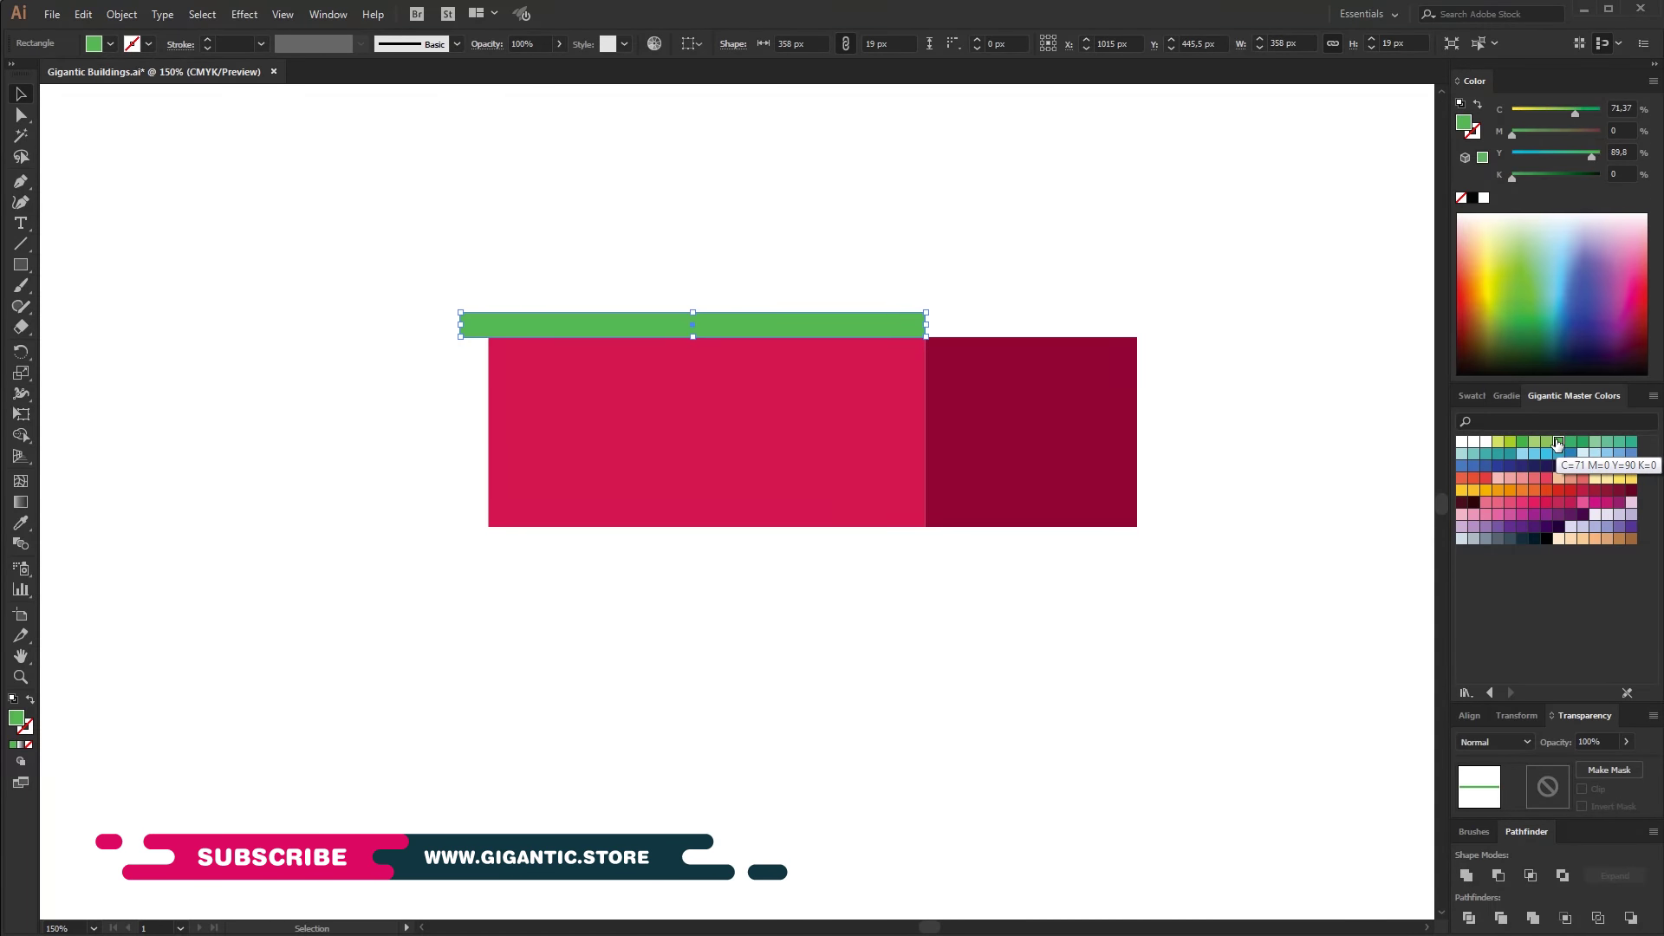
click(1535, 443)
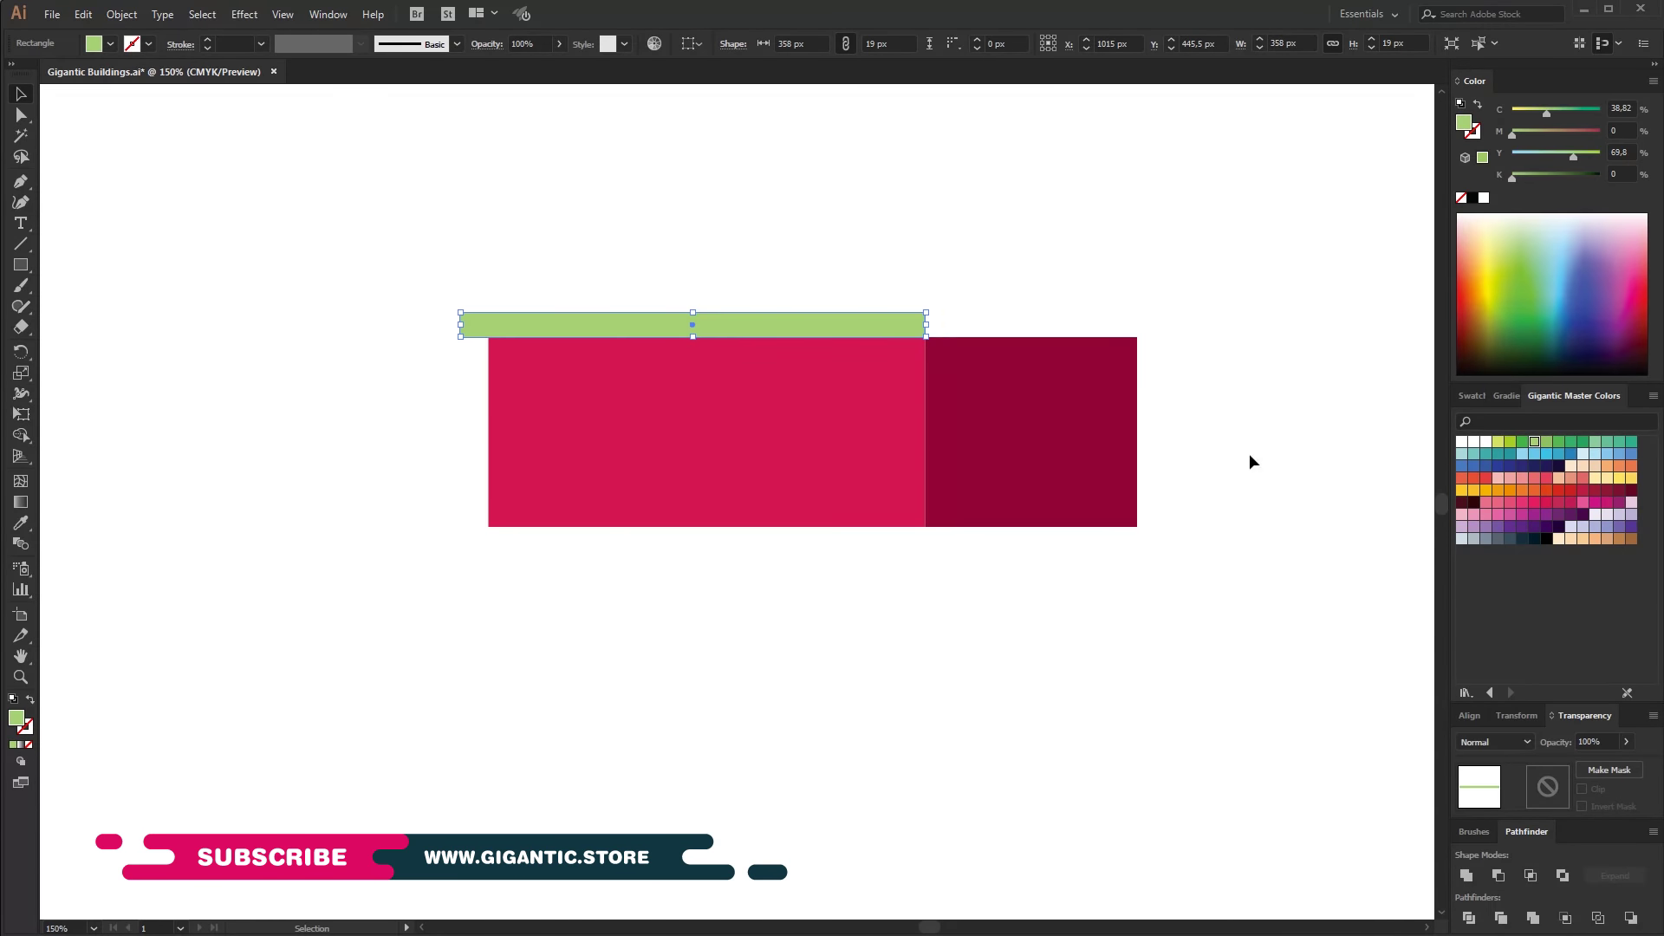
drag(925, 312, 1156, 337)
click(1583, 442)
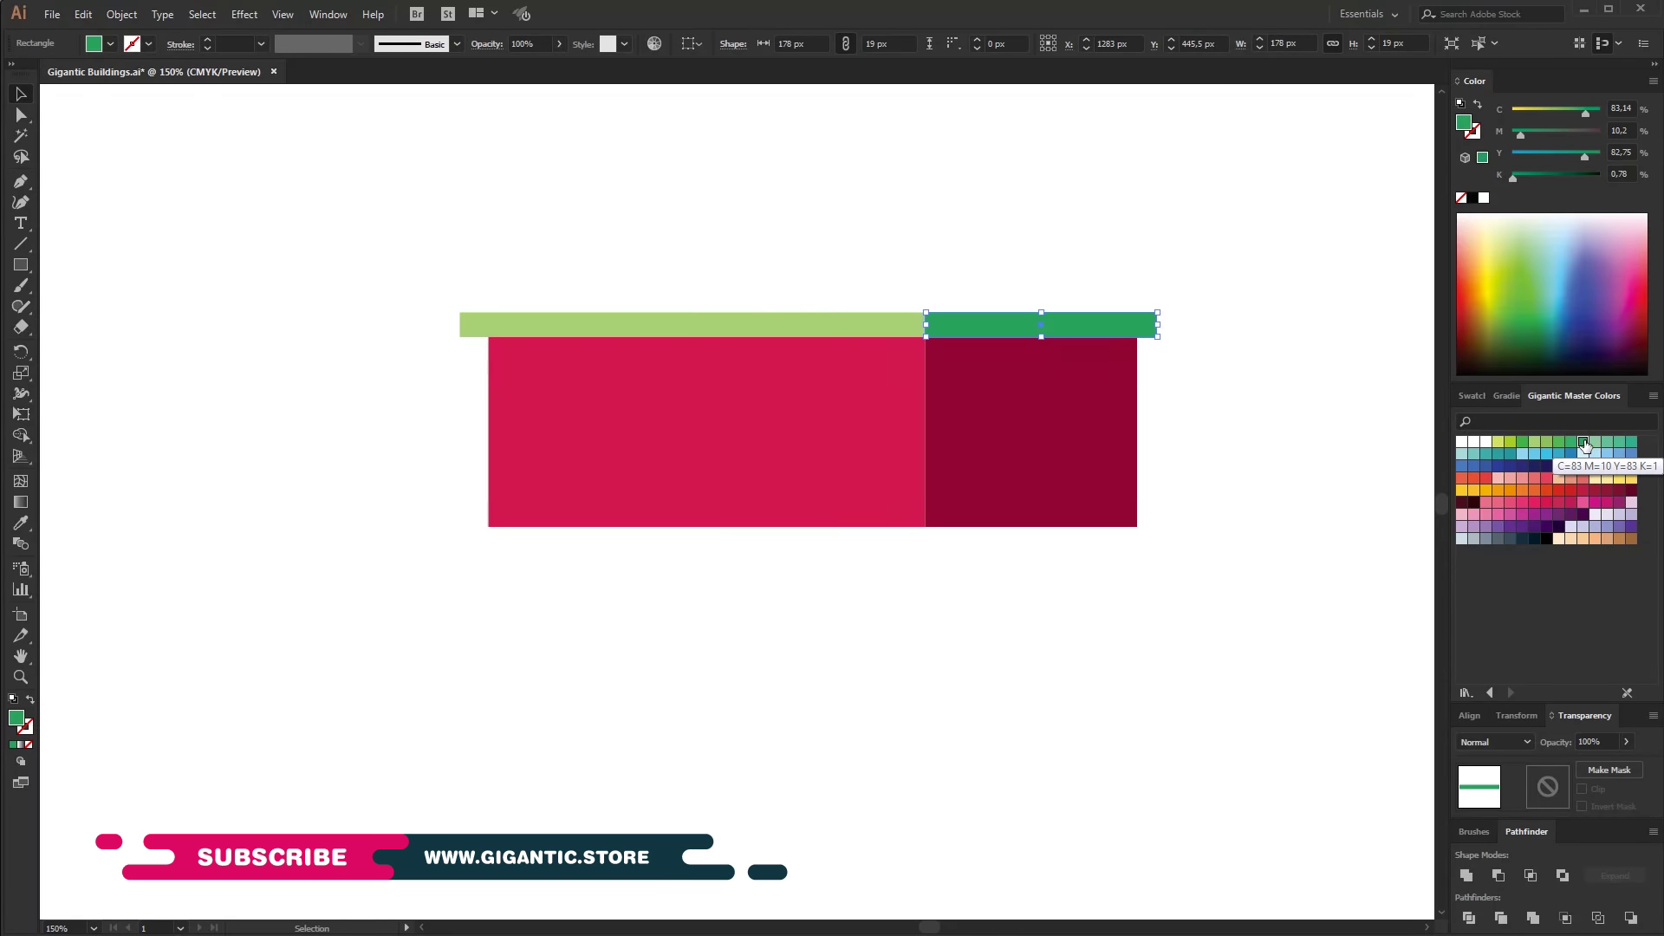
click(876, 517)
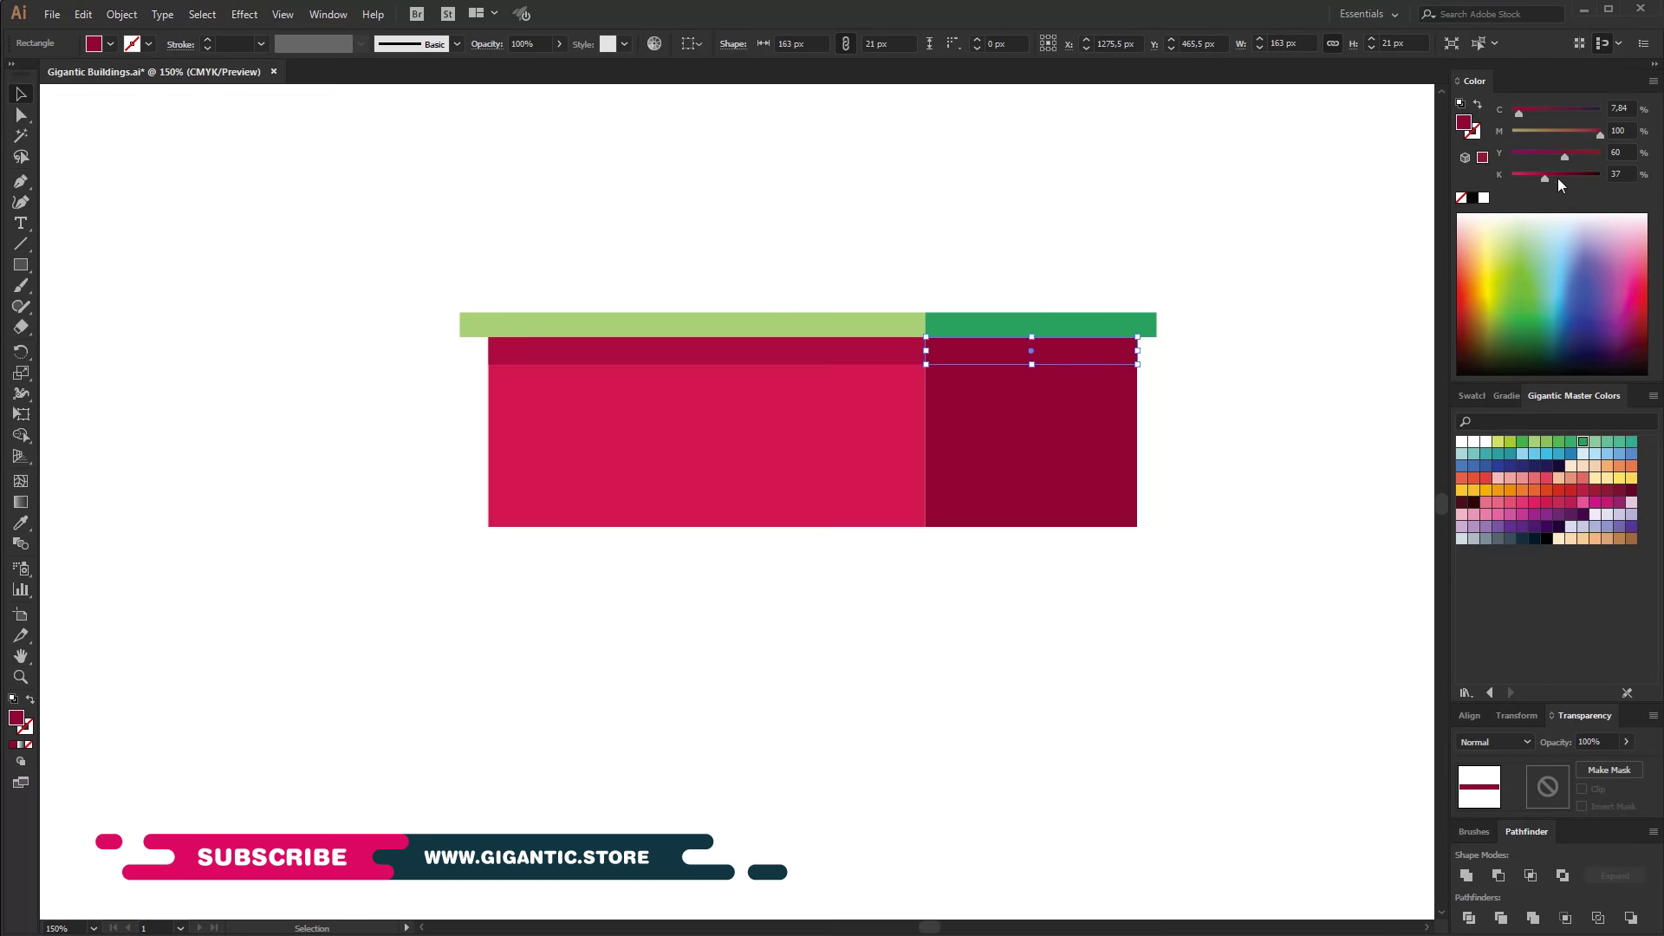
Stretch the pink front and side walls downward to make them taller.
drag(1092, 624, 911, 520)
drag(811, 526, 818, 548)
click(742, 626)
Draw a tall light pink window on the front, with a dark crimson strip beside it.
key(m)
drag(518, 375, 575, 504)
click(1466, 530)
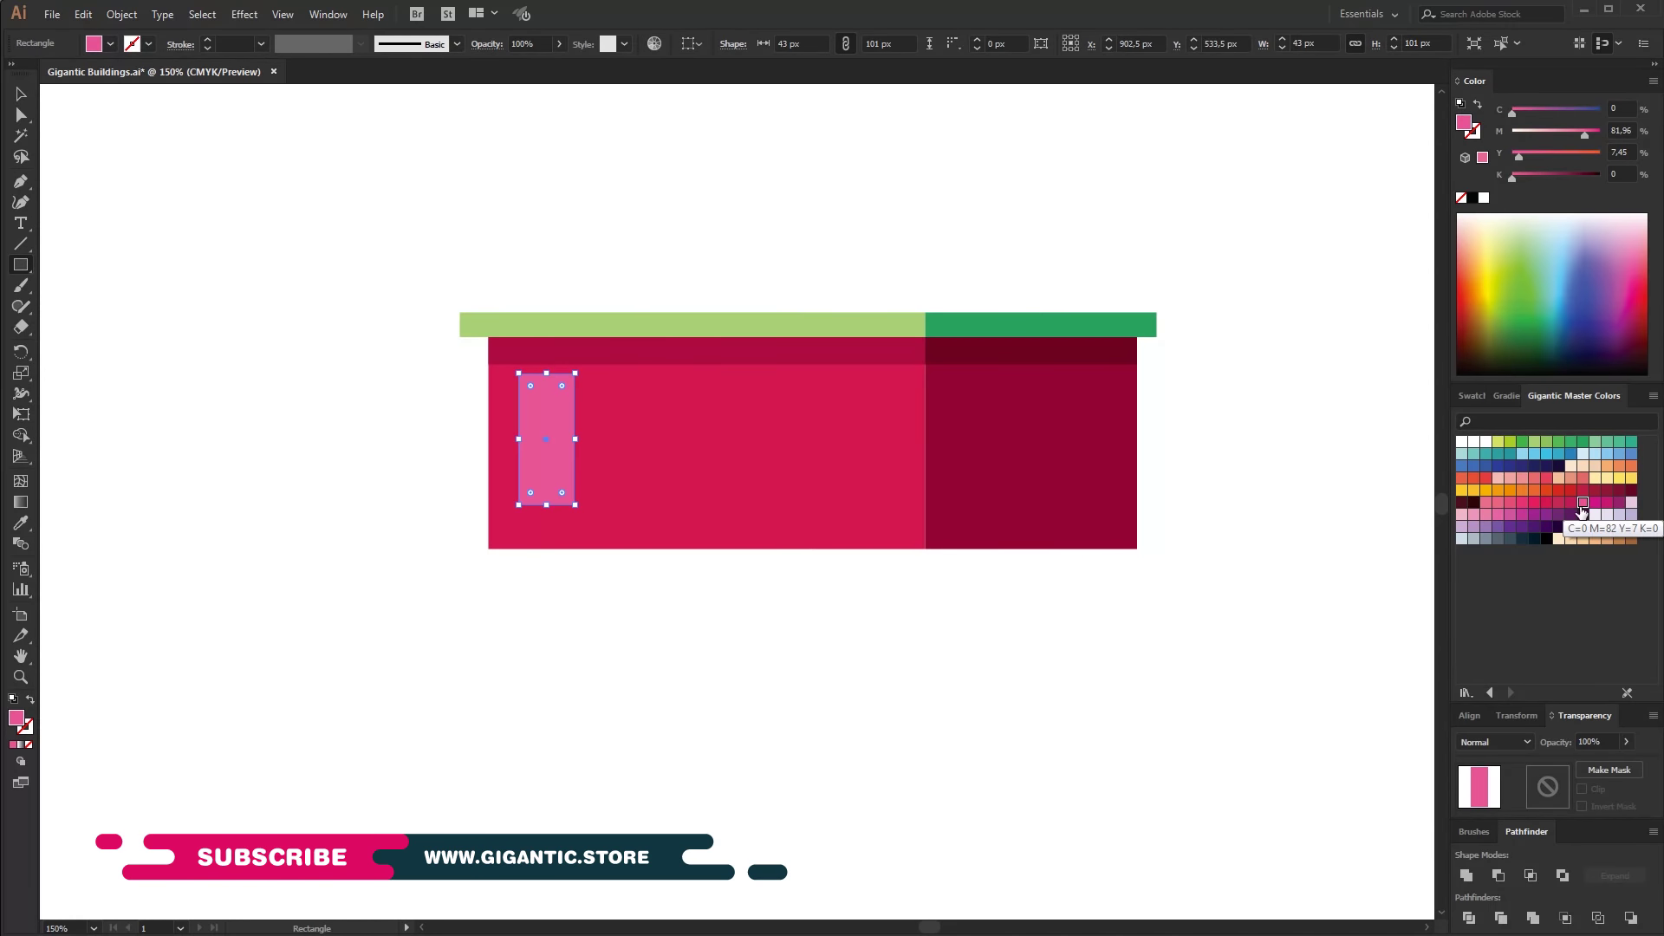
click(1471, 515)
click(1462, 515)
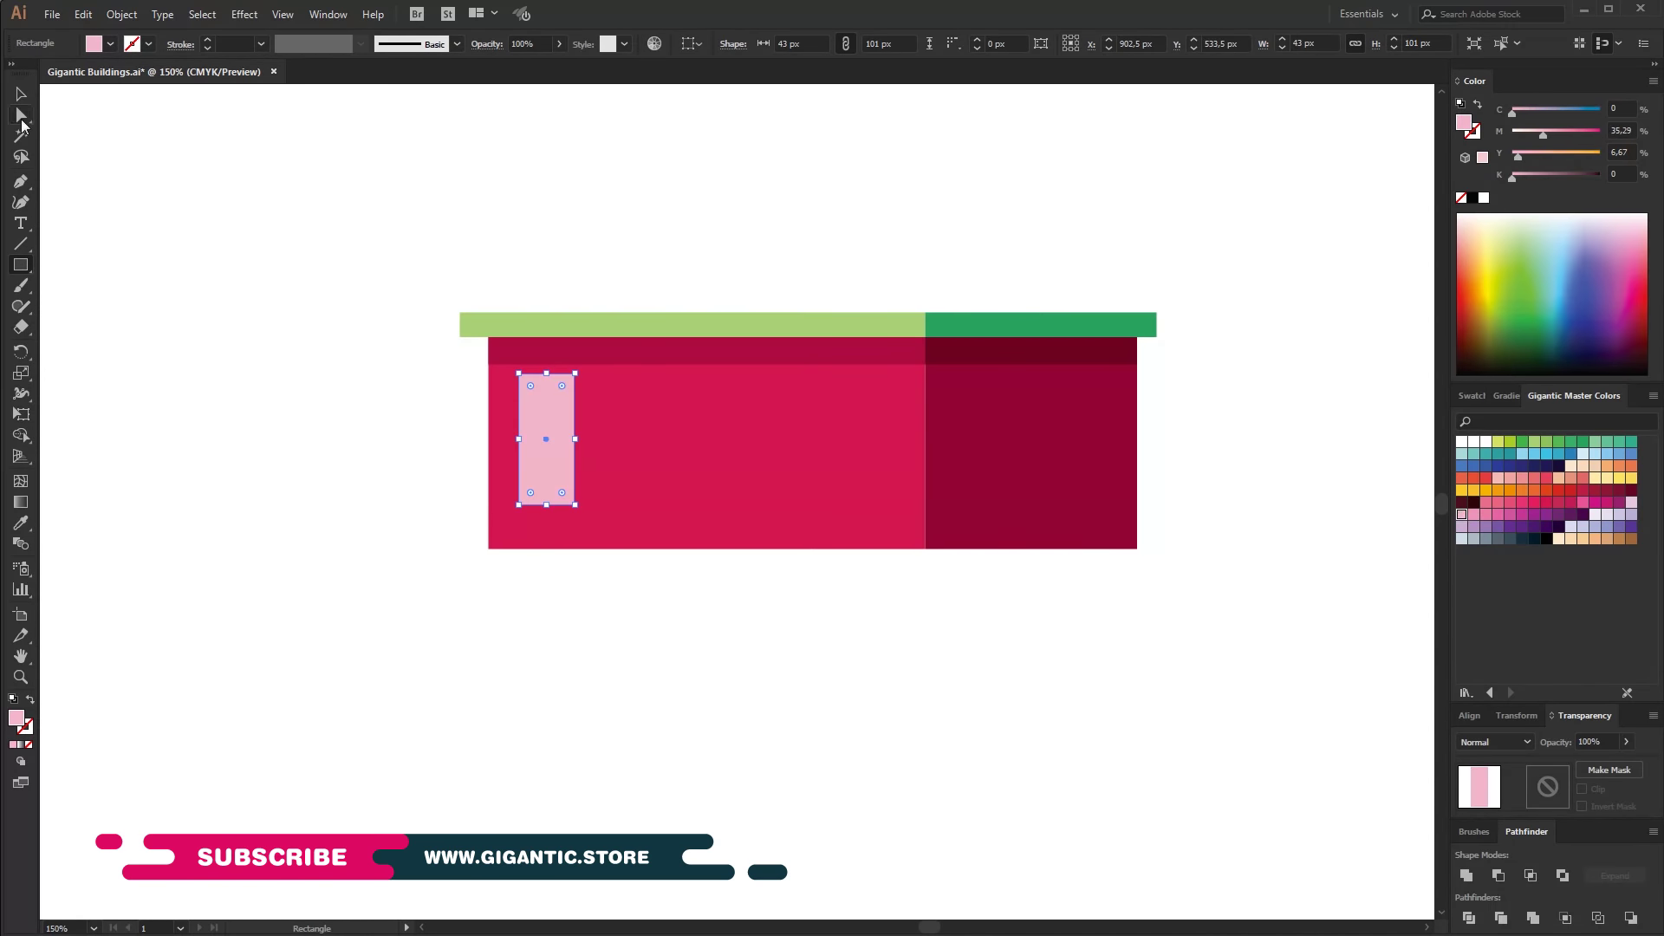
key(v)
key(Down)
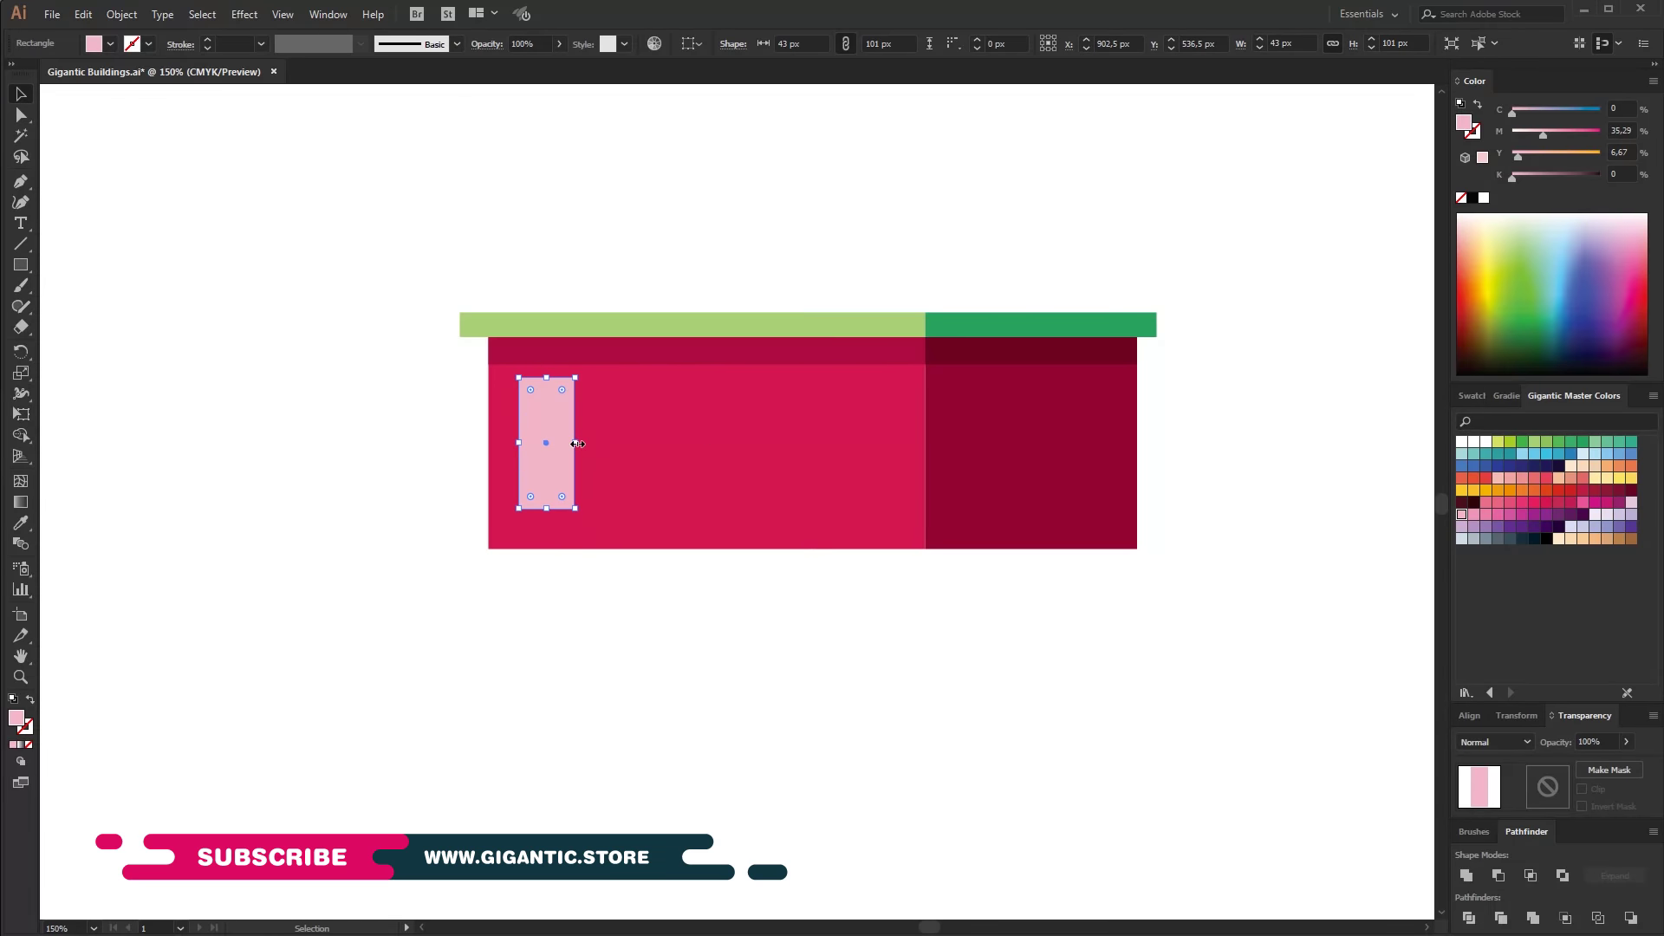
key(i)
click(1059, 427)
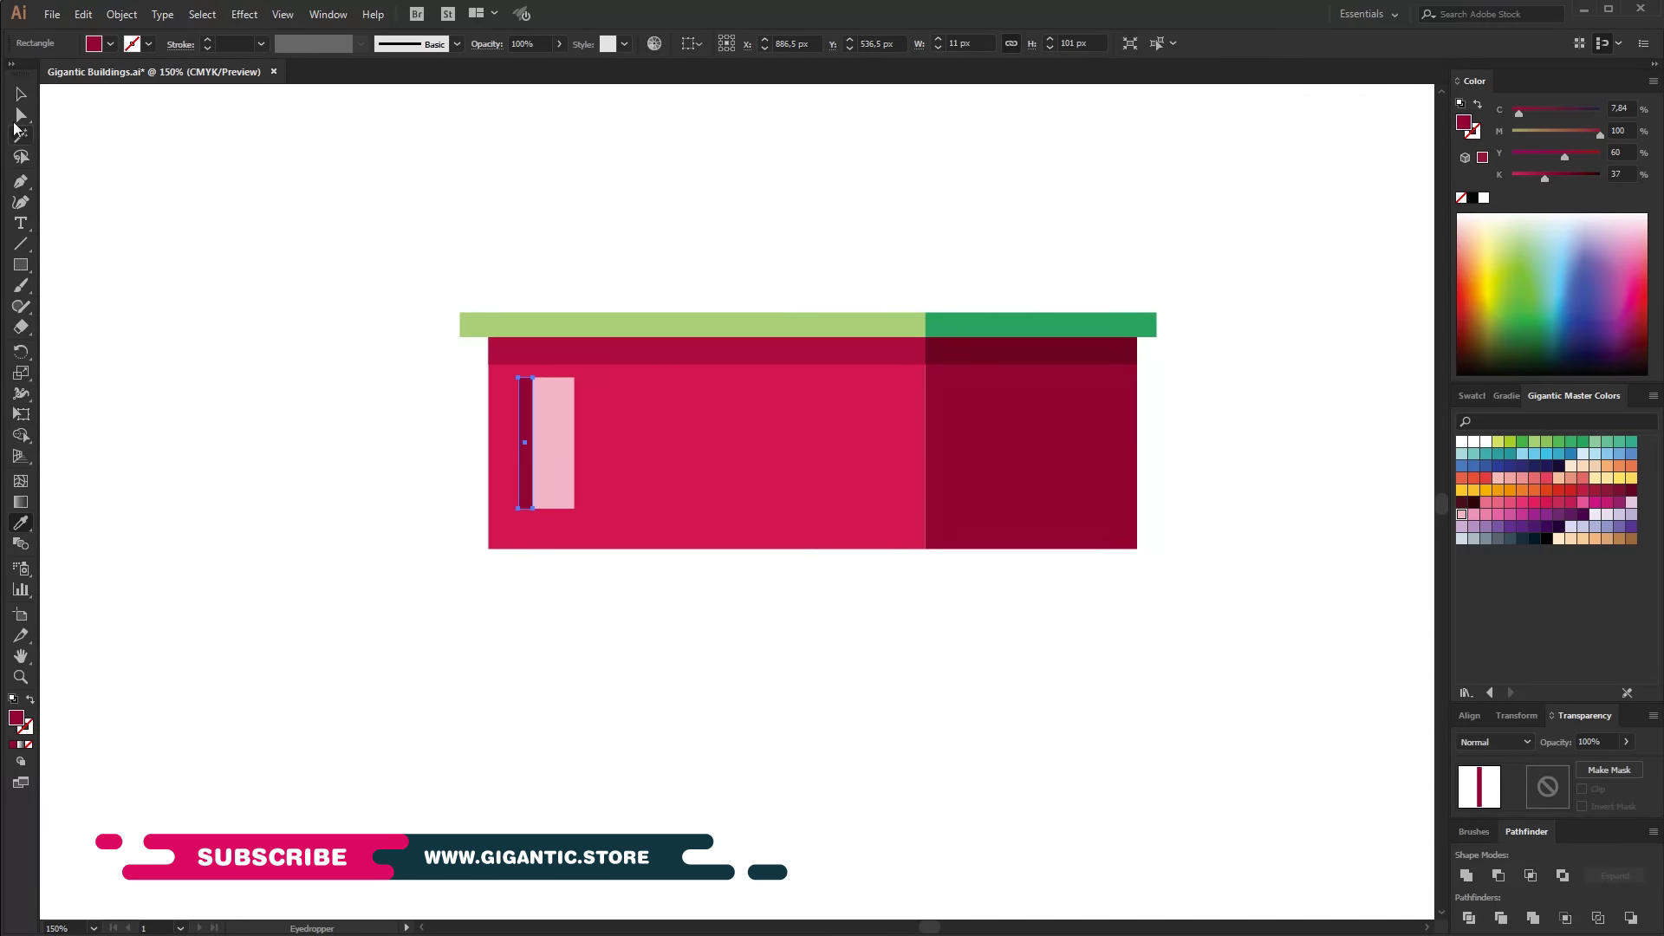
click(574, 451)
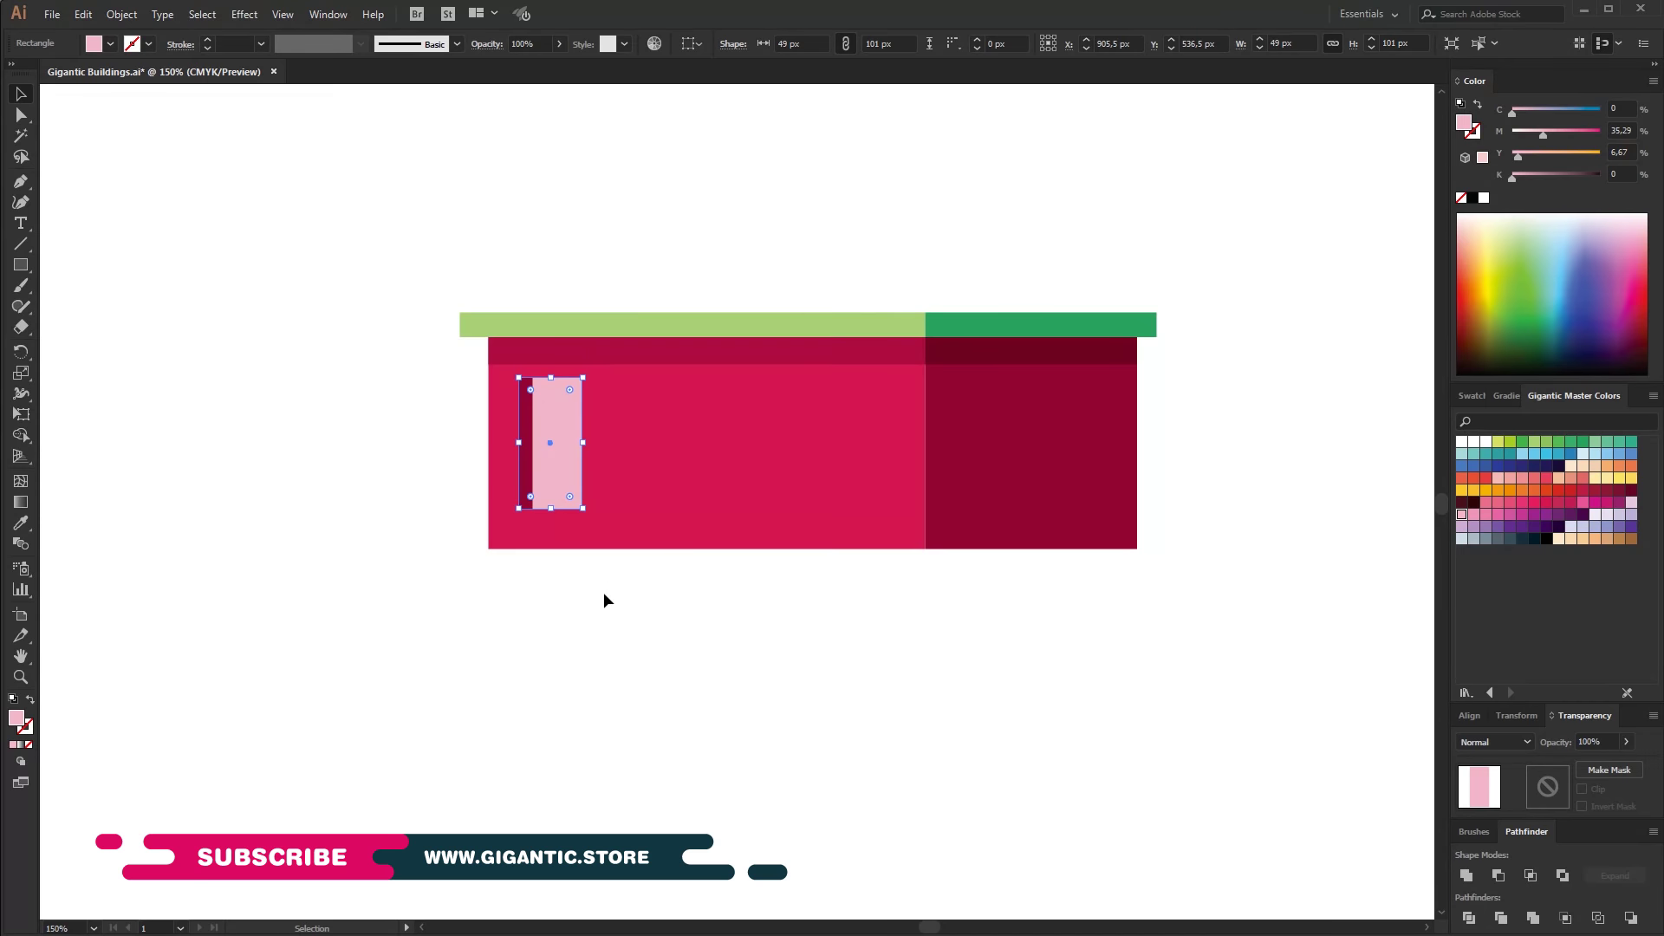
Add a white strip rotated about 45 degrees and clip it inside the window as a glint.
key(m)
drag(650, 435, 694, 687)
key(v)
mouse_move(699, 436)
mouse_down()
mouse_move(777, 489)
mouse_move(558, 410)
mouse_up()
key(a)
click(570, 501)
shift+click(611, 423)
right_click(606, 395)
click(646, 530)
key(ctrl+shift+a)
Bring the dark side strip in front of the window and give it the top band's colour.
right_click(521, 406)
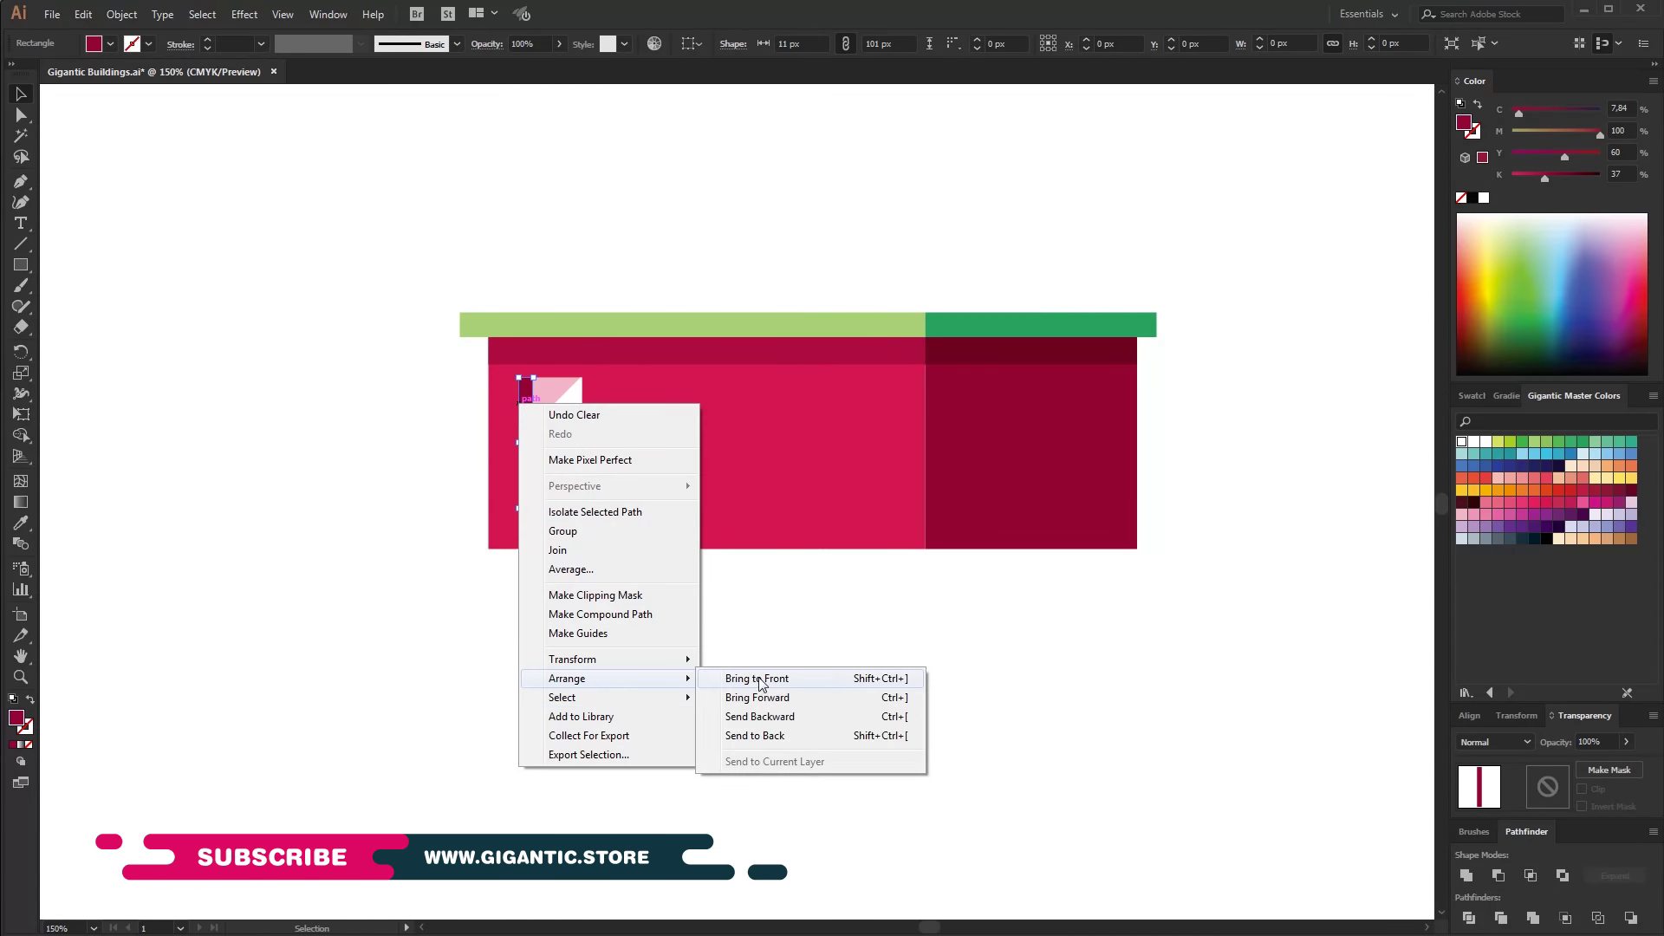
click(724, 679)
click(589, 639)
click(517, 437)
key(i)
click(672, 351)
Draw a pink sill below the window with a small block at its right end.
key(m)
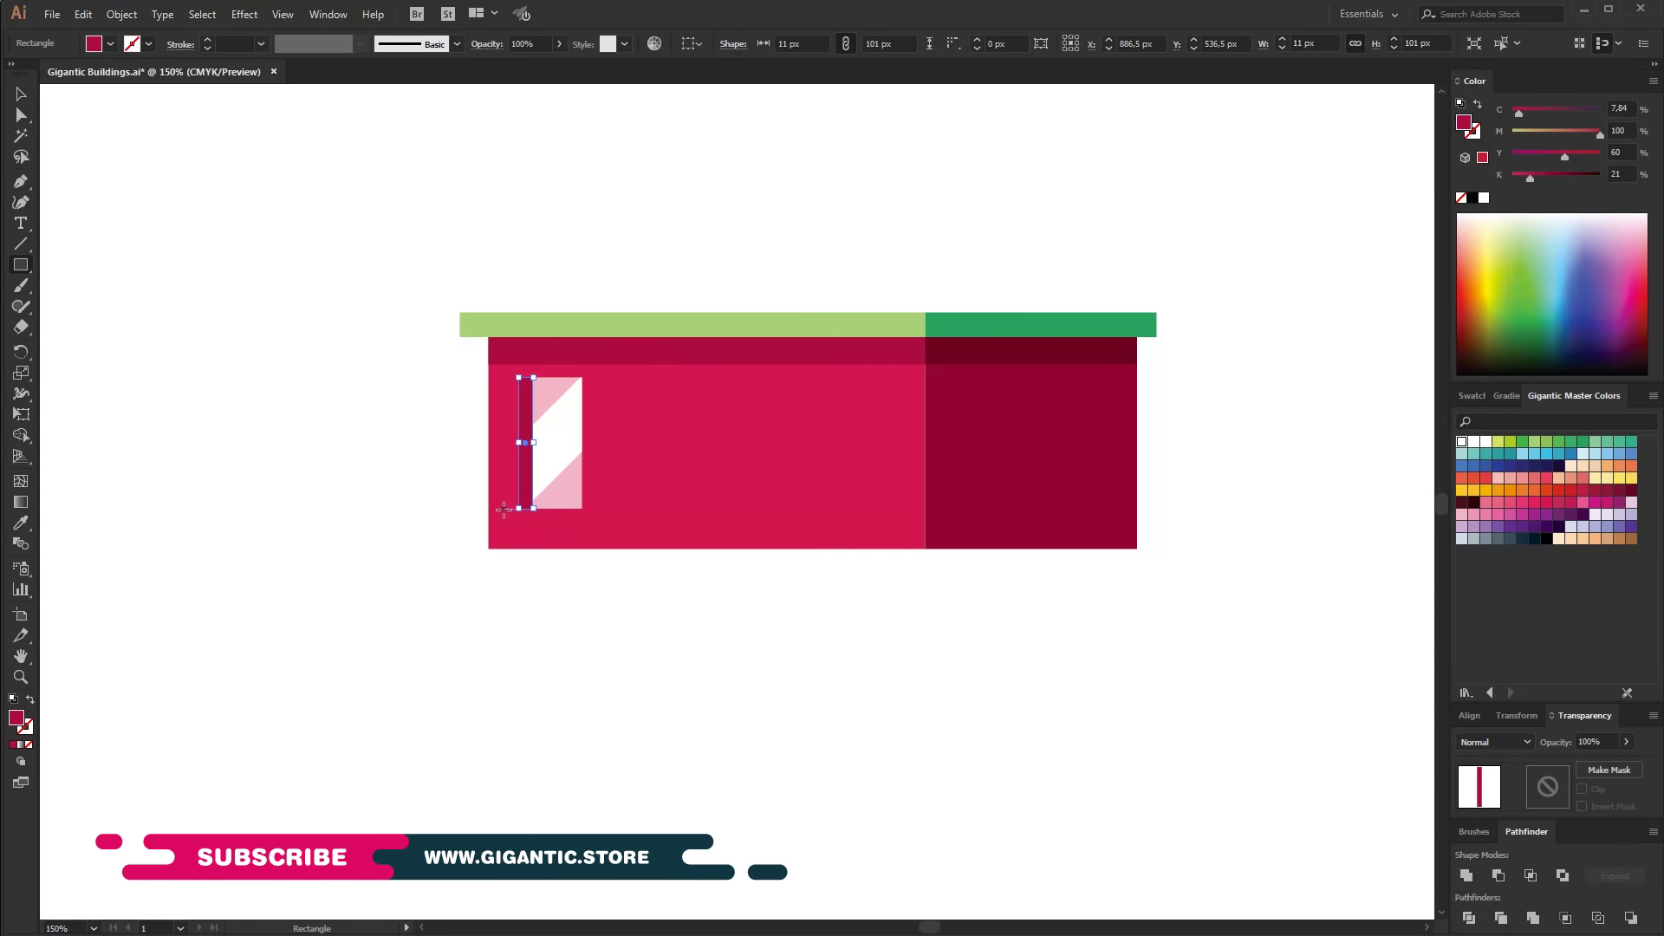
drag(569, 526, 569, 526)
click(1583, 502)
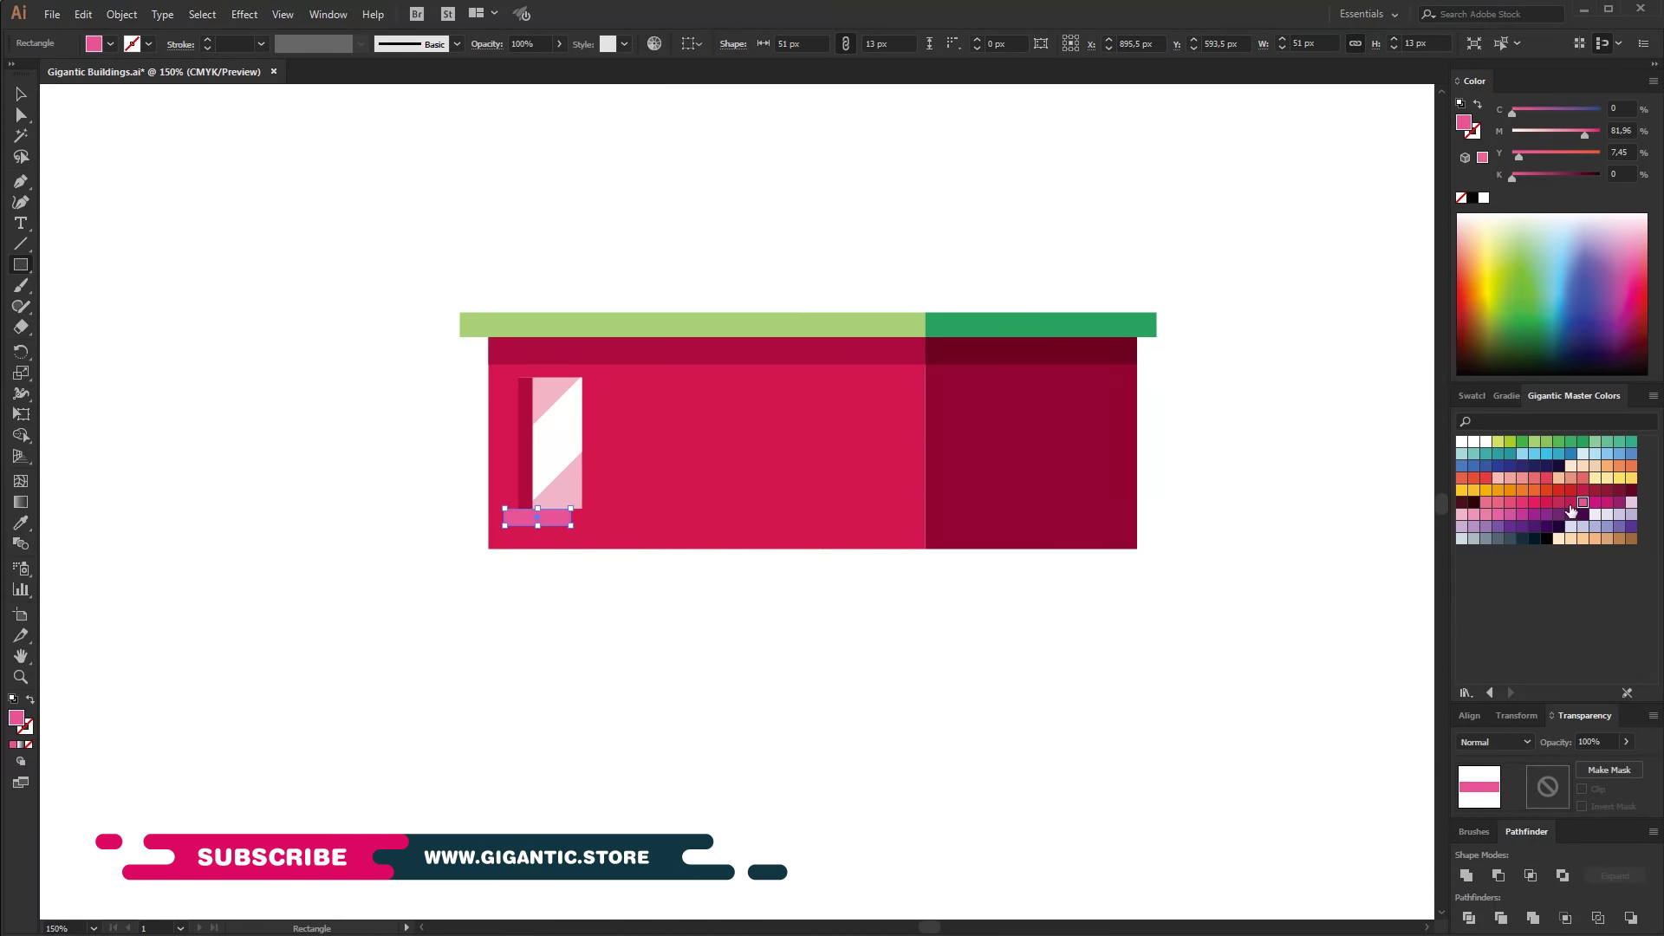
key(ctrl+plus)
click(15, 95)
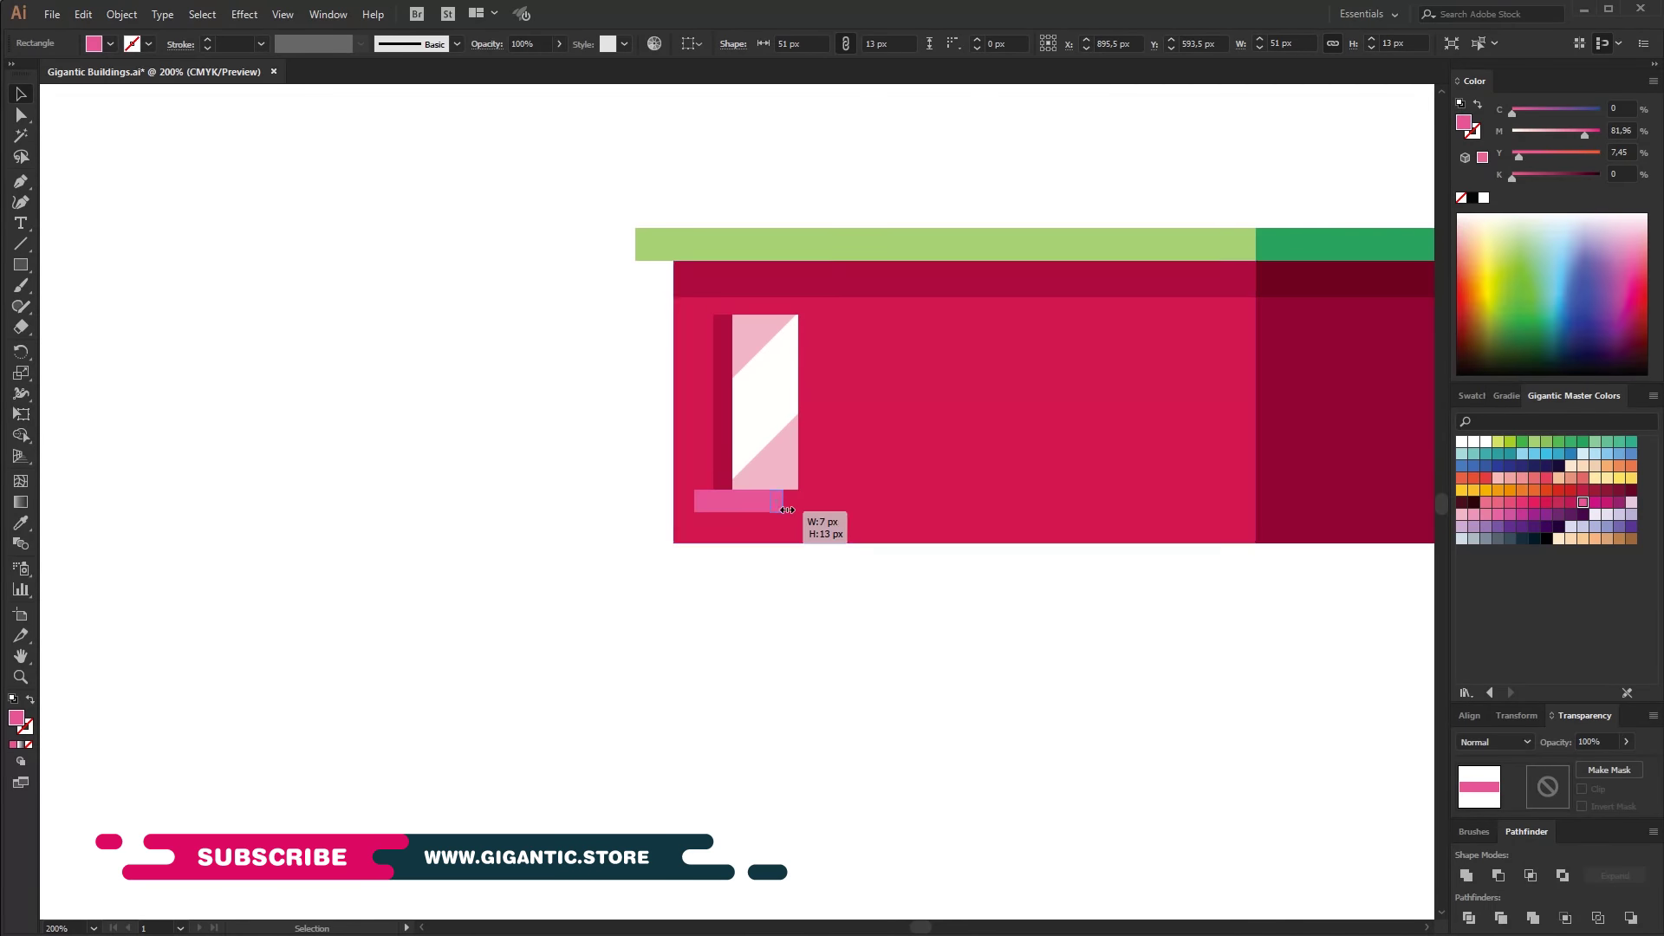
drag(808, 509, 811, 512)
Add a dark bar under the sill and select the whole window with its sill.
key(m)
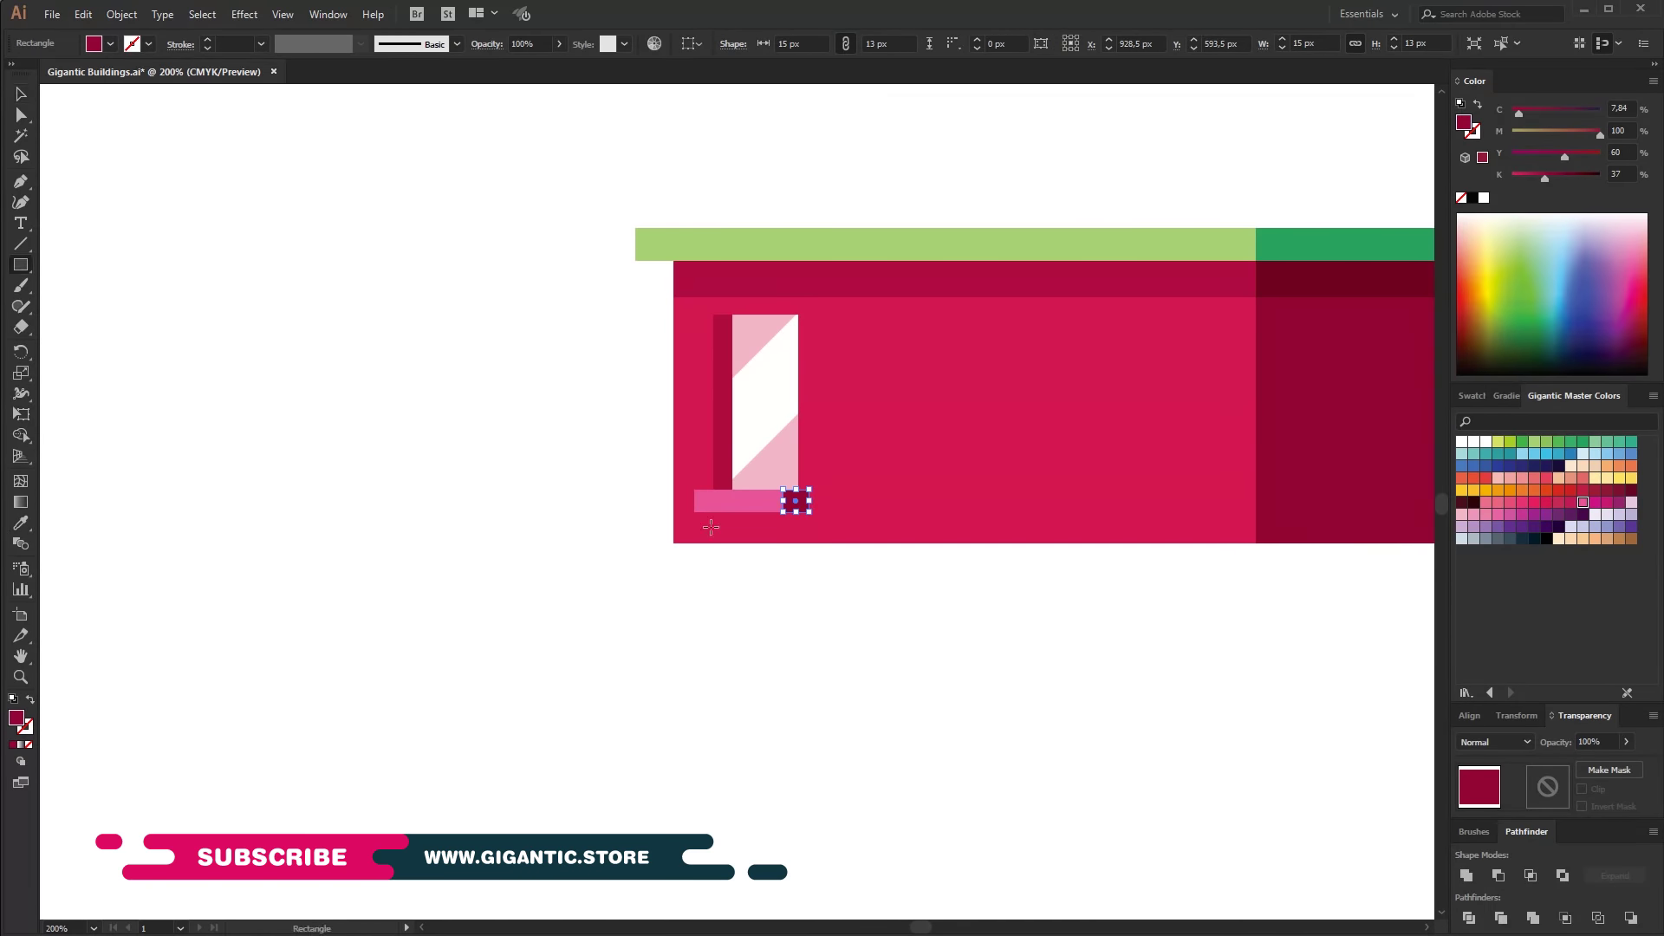
drag(810, 532, 811, 532)
key(i)
click(1291, 277)
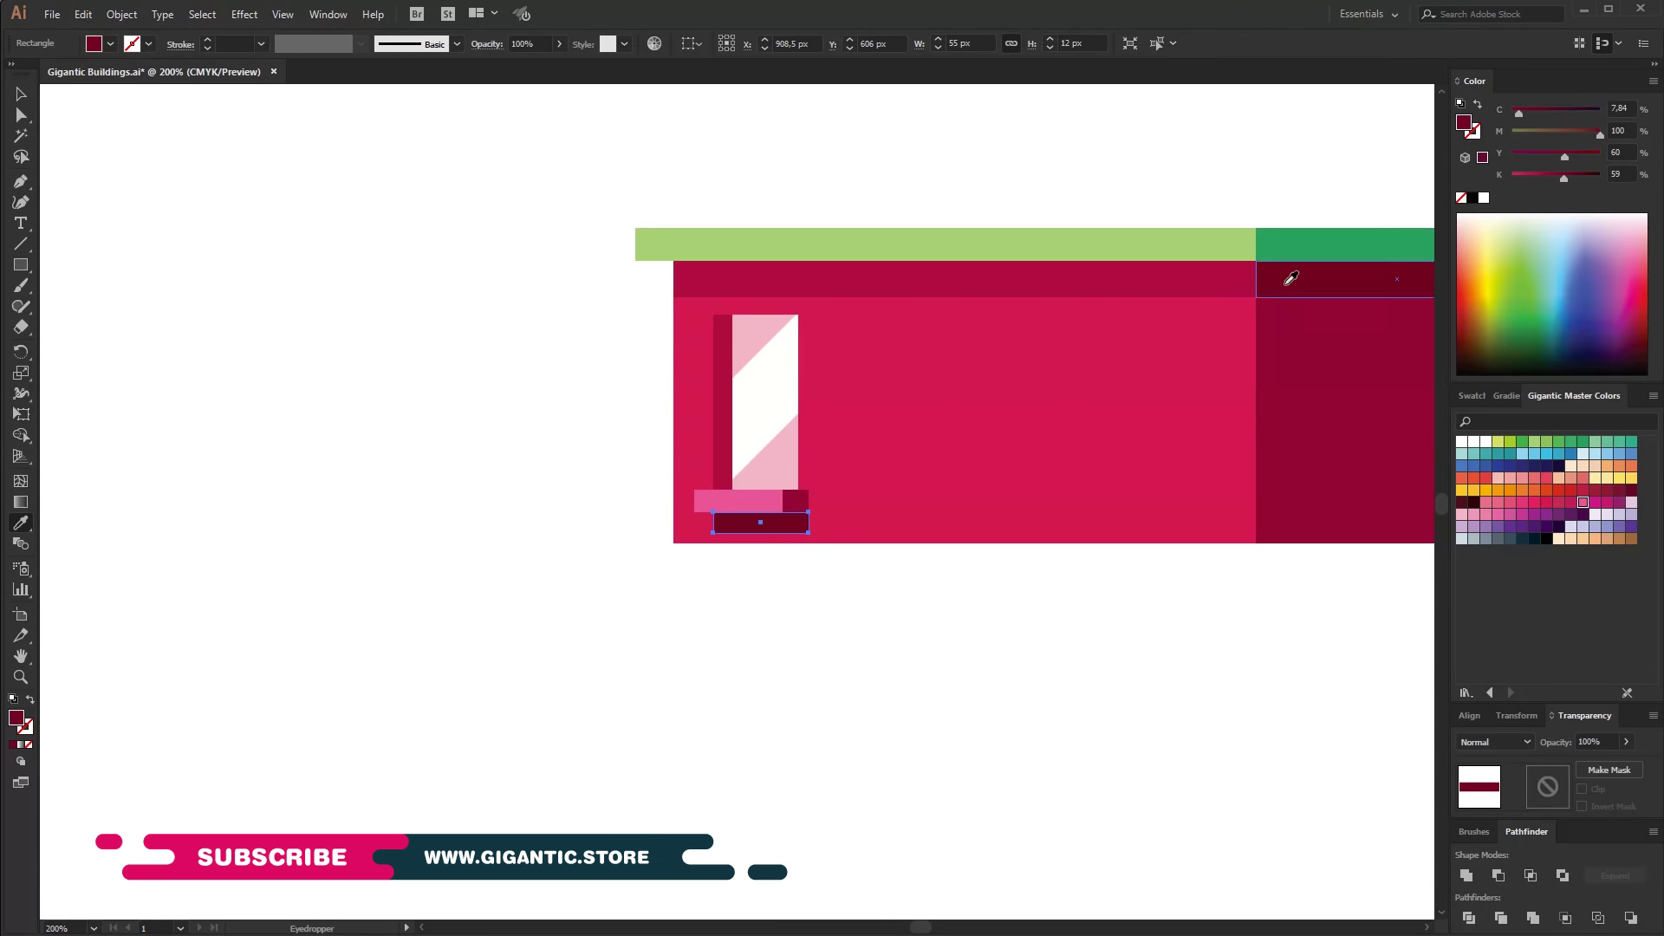
click(21, 94)
click(762, 408)
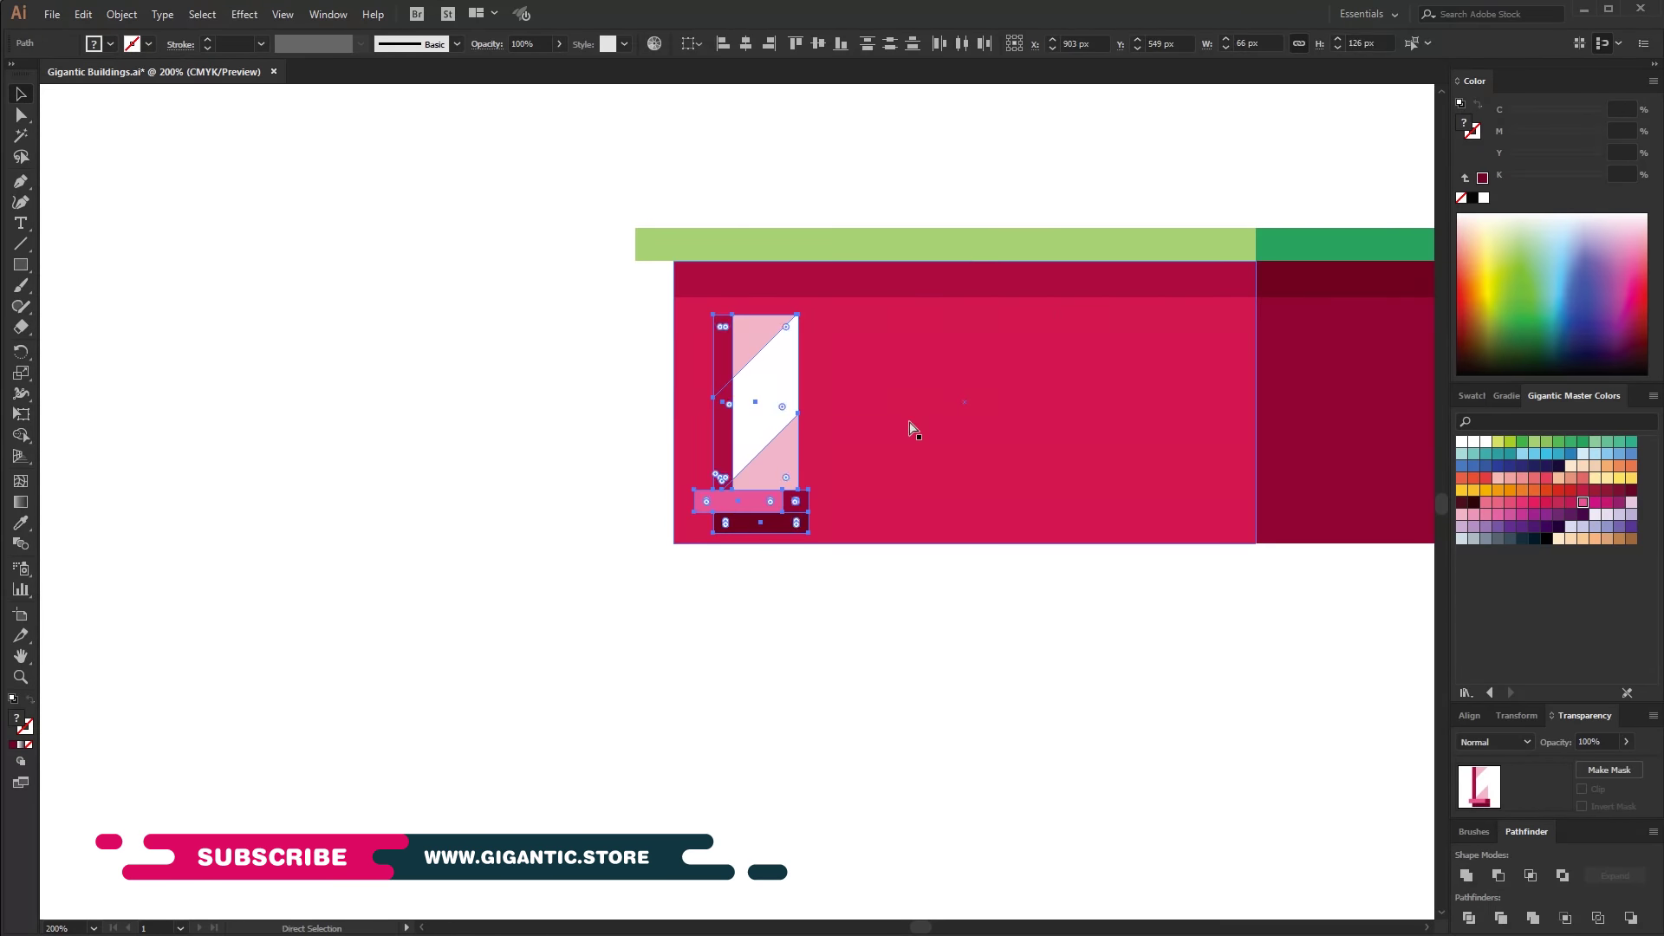
Copy the window into a row of four and distribute them evenly horizontally.
mouse_move(913, 428)
mouse_down()
mouse_move(1152, 424)
mouse_move(873, 427)
mouse_up()
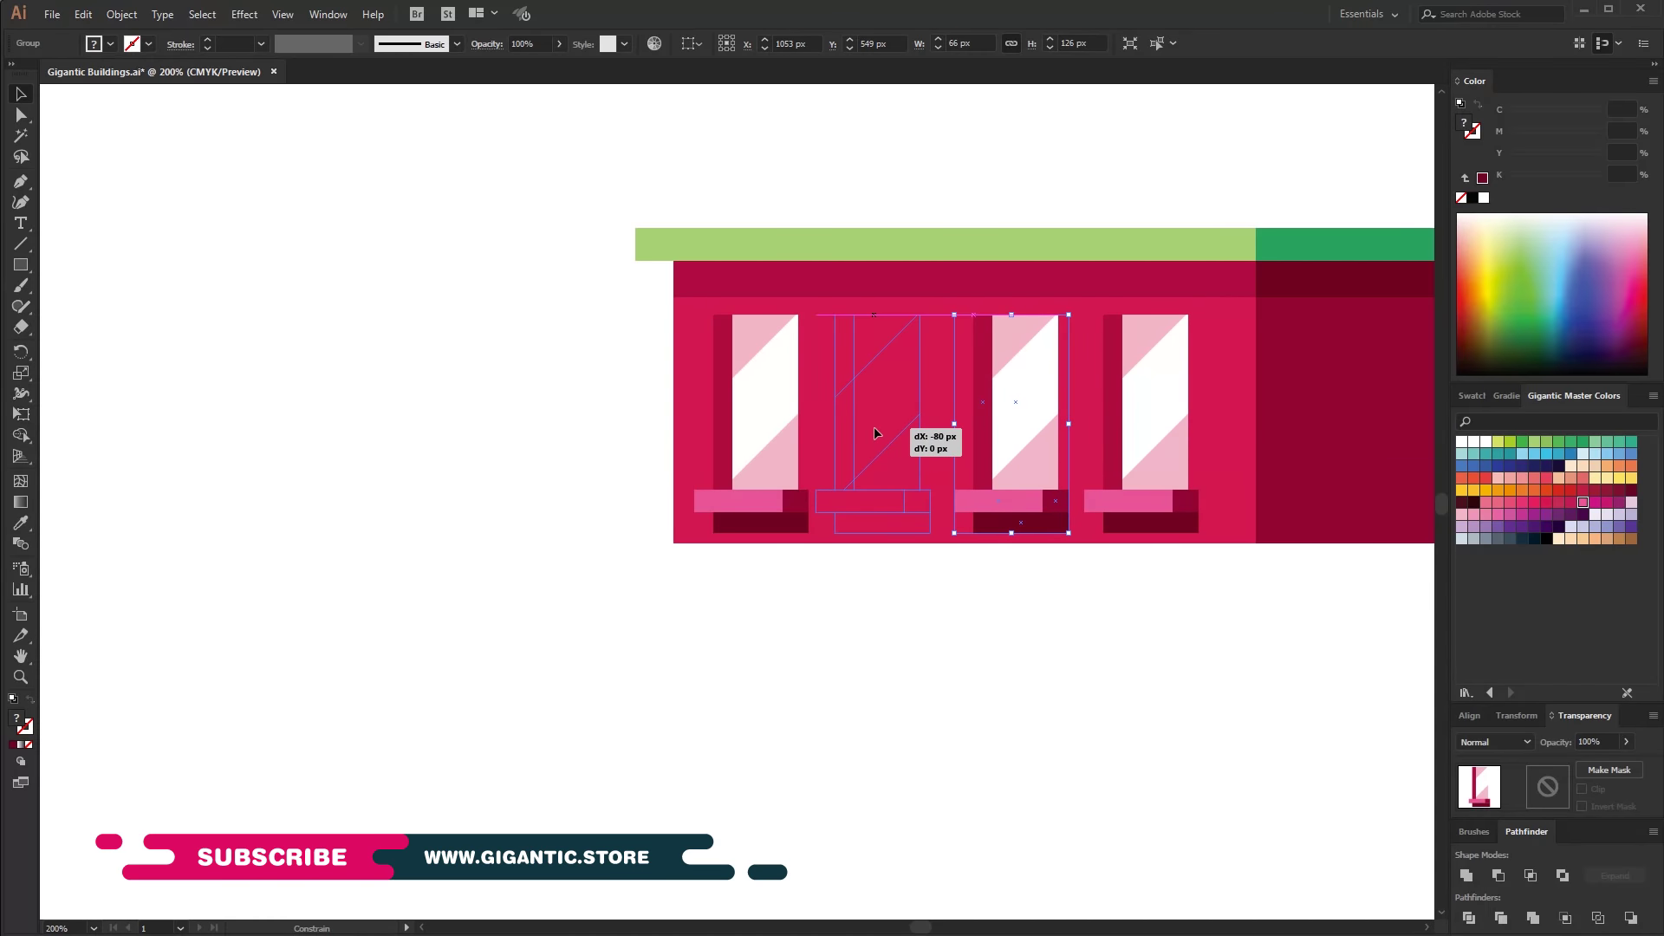
shift+click(1014, 455)
shift+click(1146, 446)
click(971, 45)
click(1251, 665)
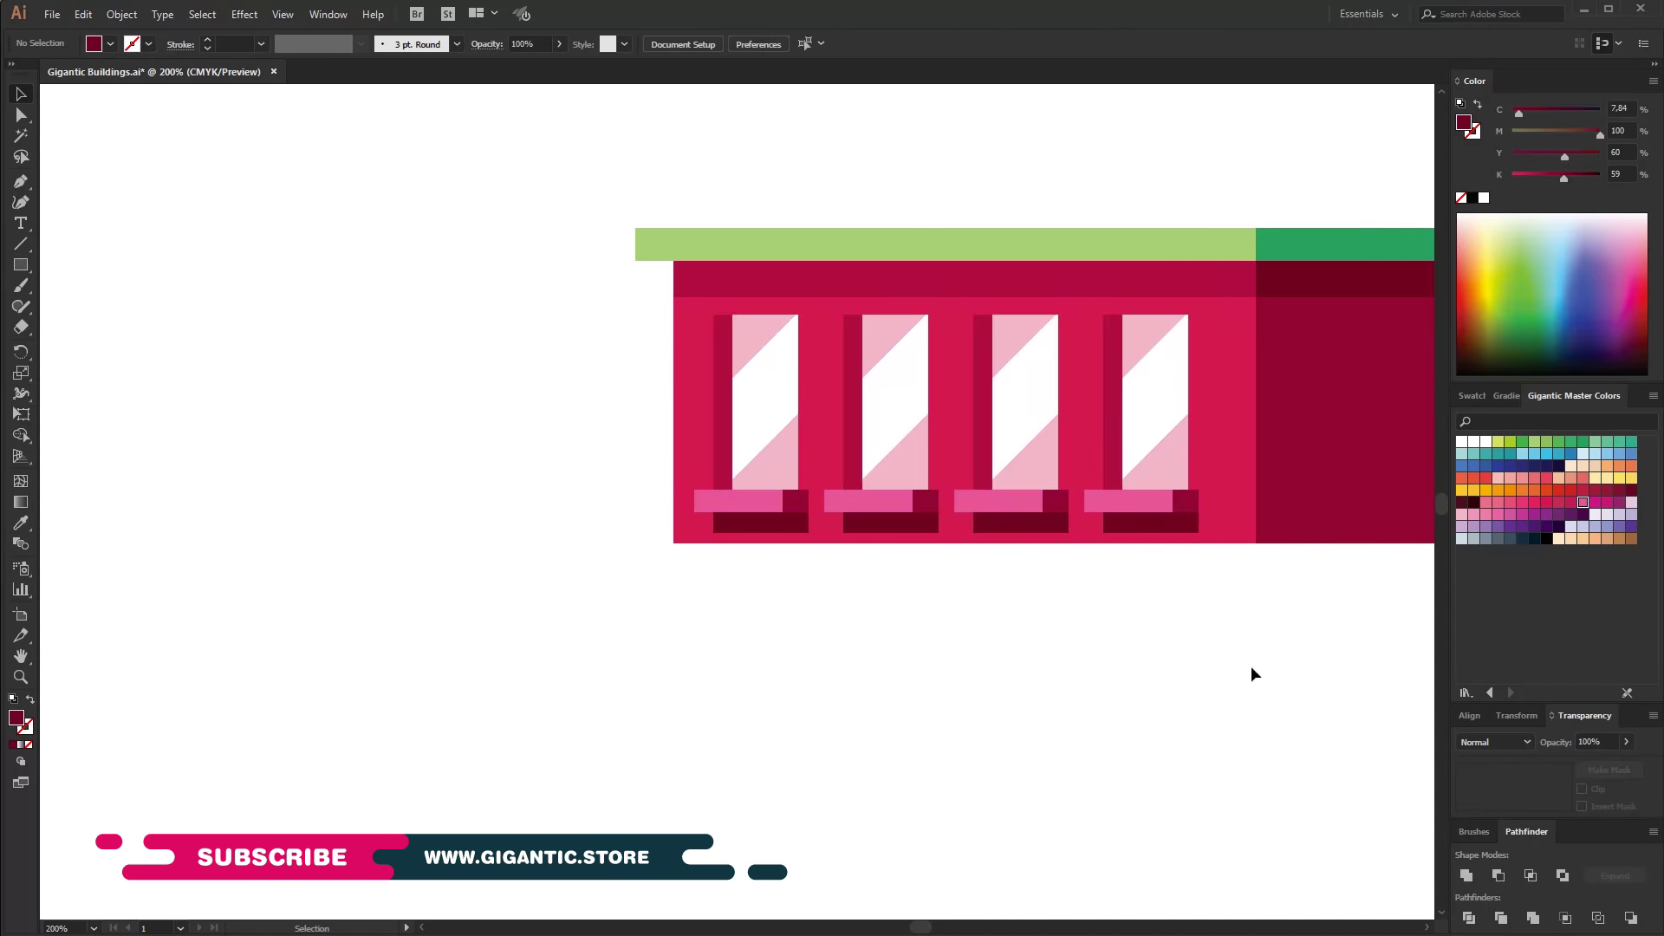
drag(1251, 665, 1031, 623)
Stretch the front and side walls' bottom edge down a little.
click(1057, 399)
shift+click(1007, 402)
drag(880, 525, 881, 542)
click(962, 615)
key(a)
key(ctrl+minus)
Alt-drag a copy of the whole floor directly below, then shift both floors up and left.
drag(1264, 232, 399, 589)
key(v)
drag(891, 416, 892, 665)
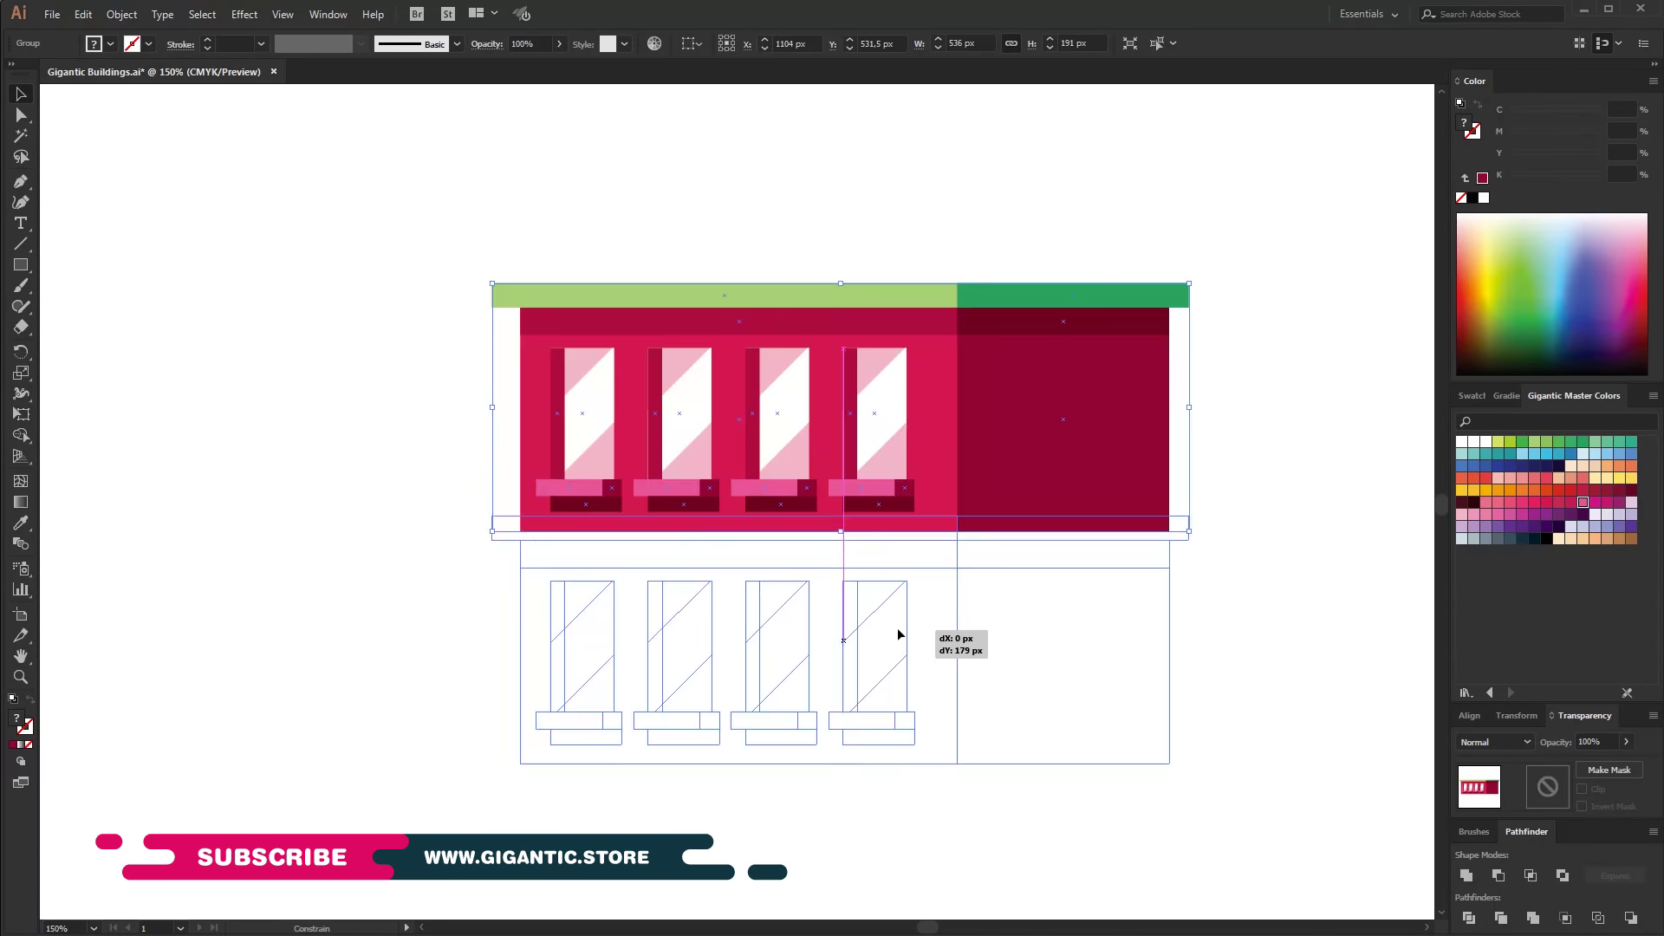
click(1268, 620)
key(ctrl+minus)
drag(1162, 327, 558, 675)
drag(868, 631, 800, 515)
click(1010, 750)
Select the lower floor's bottom points, then select the upper floor.
right_click(854, 555)
mouse_move(898, 682)
mouse_down()
mouse_move(800, 564)
mouse_move(747, 702)
mouse_up()
click(992, 561)
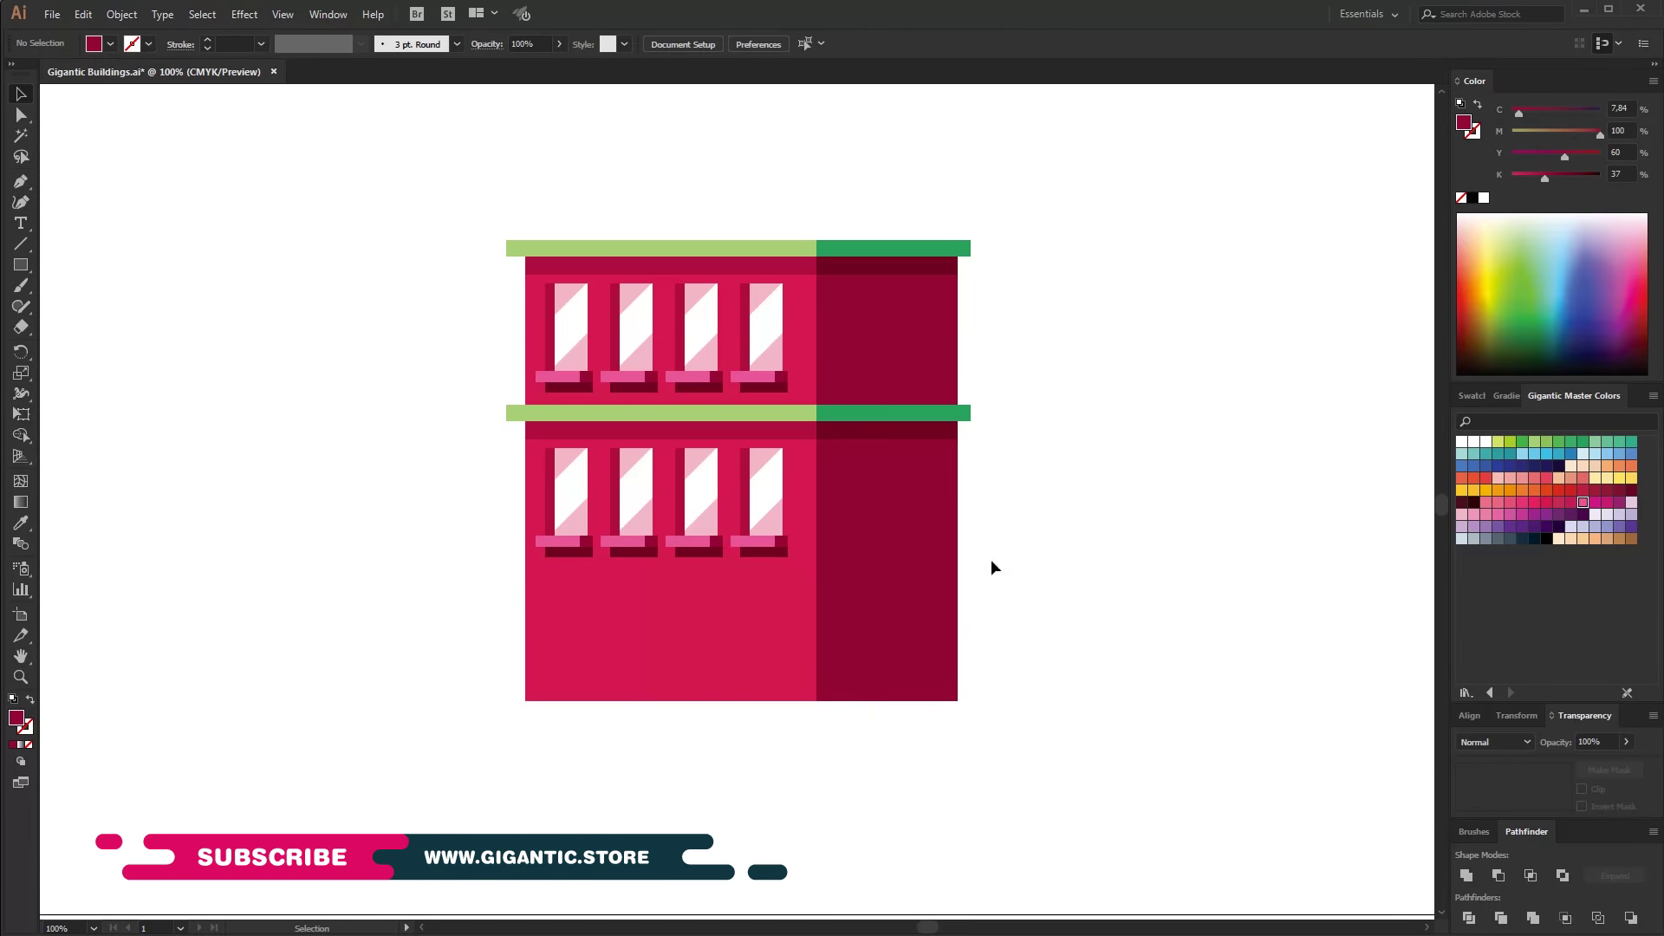
click(878, 297)
scroll(866, 364, up, 3)
Shorten the top floor into a thin band and move it upward.
right_click(801, 425)
mouse_move(1142, 163)
mouse_down()
mouse_move(799, 425)
mouse_move(829, 303)
mouse_up()
key(a)
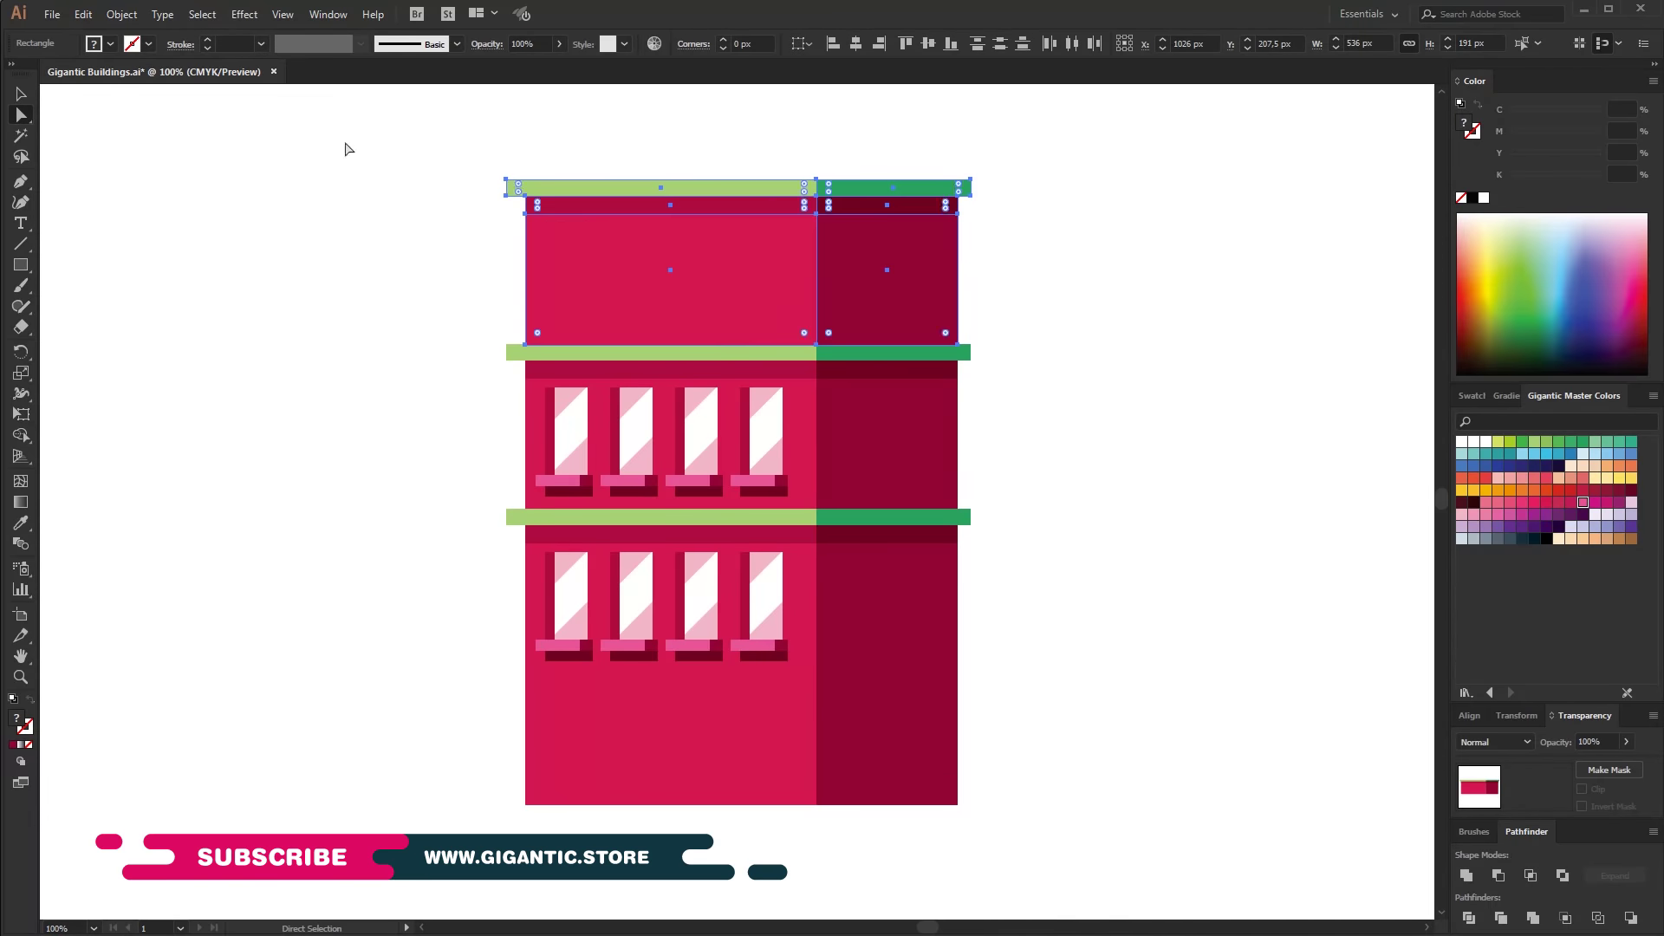
drag(832, 230, 953, 334)
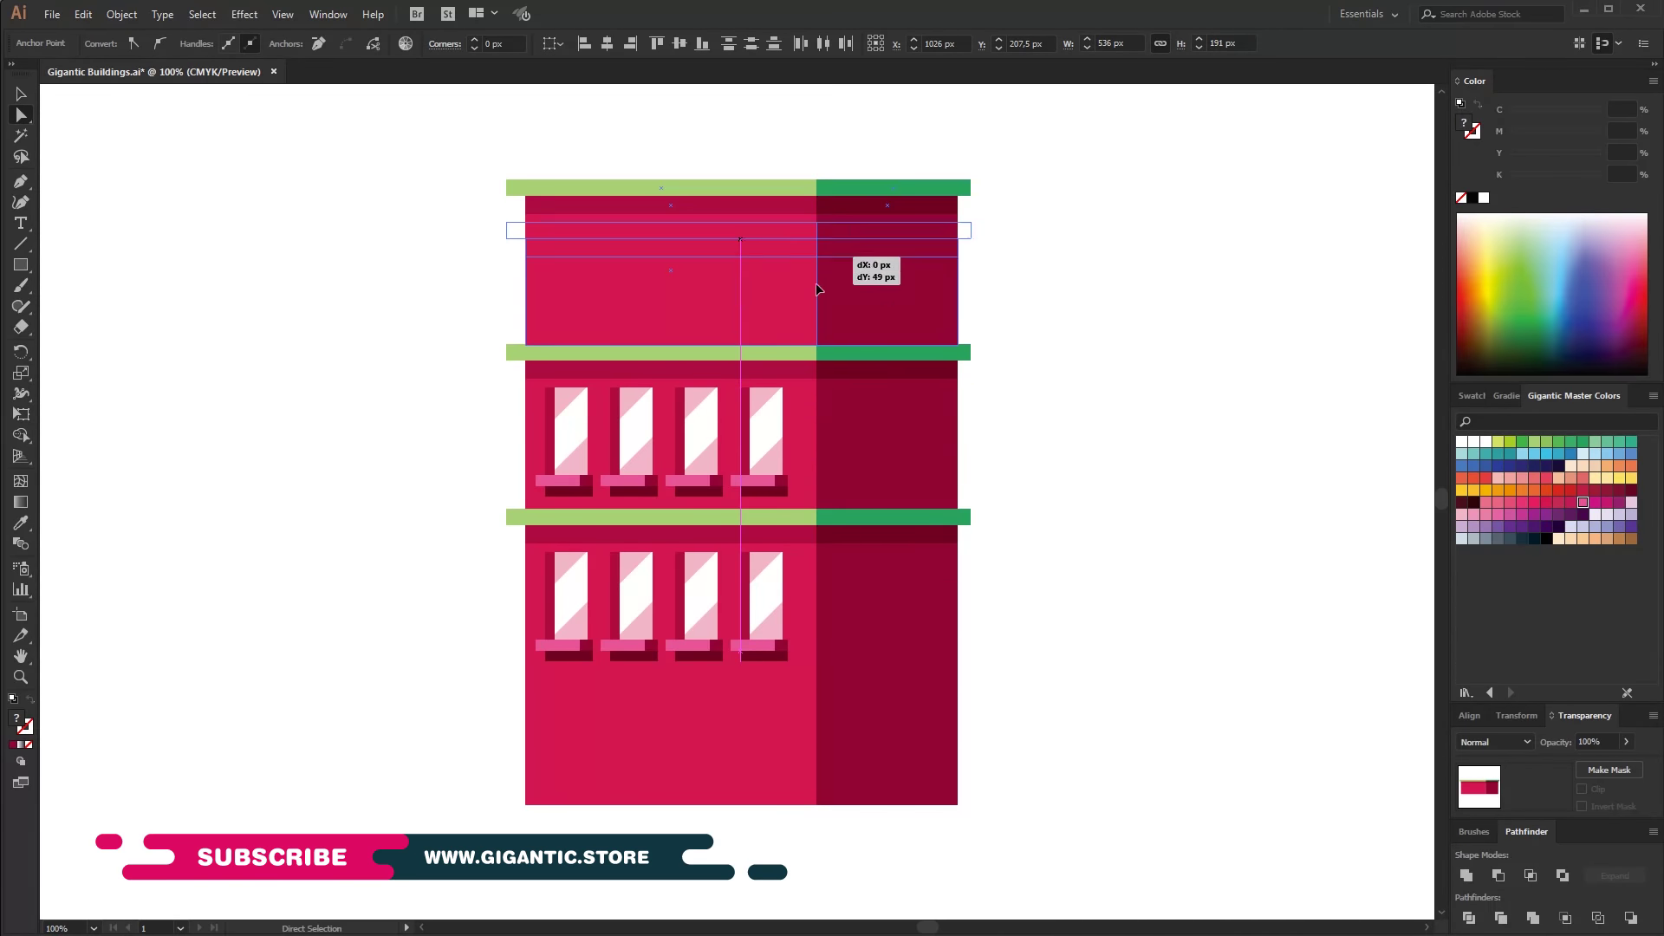
click(17, 94)
mouse_move(1028, 248)
mouse_down()
mouse_move(549, 316)
mouse_move(603, 279)
mouse_move(603, 219)
mouse_up()
Pull the top floor's sides inward into a narrower setback and lower it back into place.
key(a)
mouse_move(360, 148)
mouse_down()
mouse_move(525, 282)
mouse_move(581, 287)
mouse_up()
mouse_move(997, 208)
mouse_down()
mouse_move(958, 305)
mouse_move(922, 286)
mouse_up()
key(v)
drag(299, 153, 995, 278)
drag(832, 235, 831, 295)
click(1026, 345)
Scale the entire townhouse down slightly and zoom in on it.
mouse_move(1046, 617)
mouse_down()
mouse_move(1044, 472)
mouse_move(1034, 601)
mouse_up()
drag(1097, 863, 309, 229)
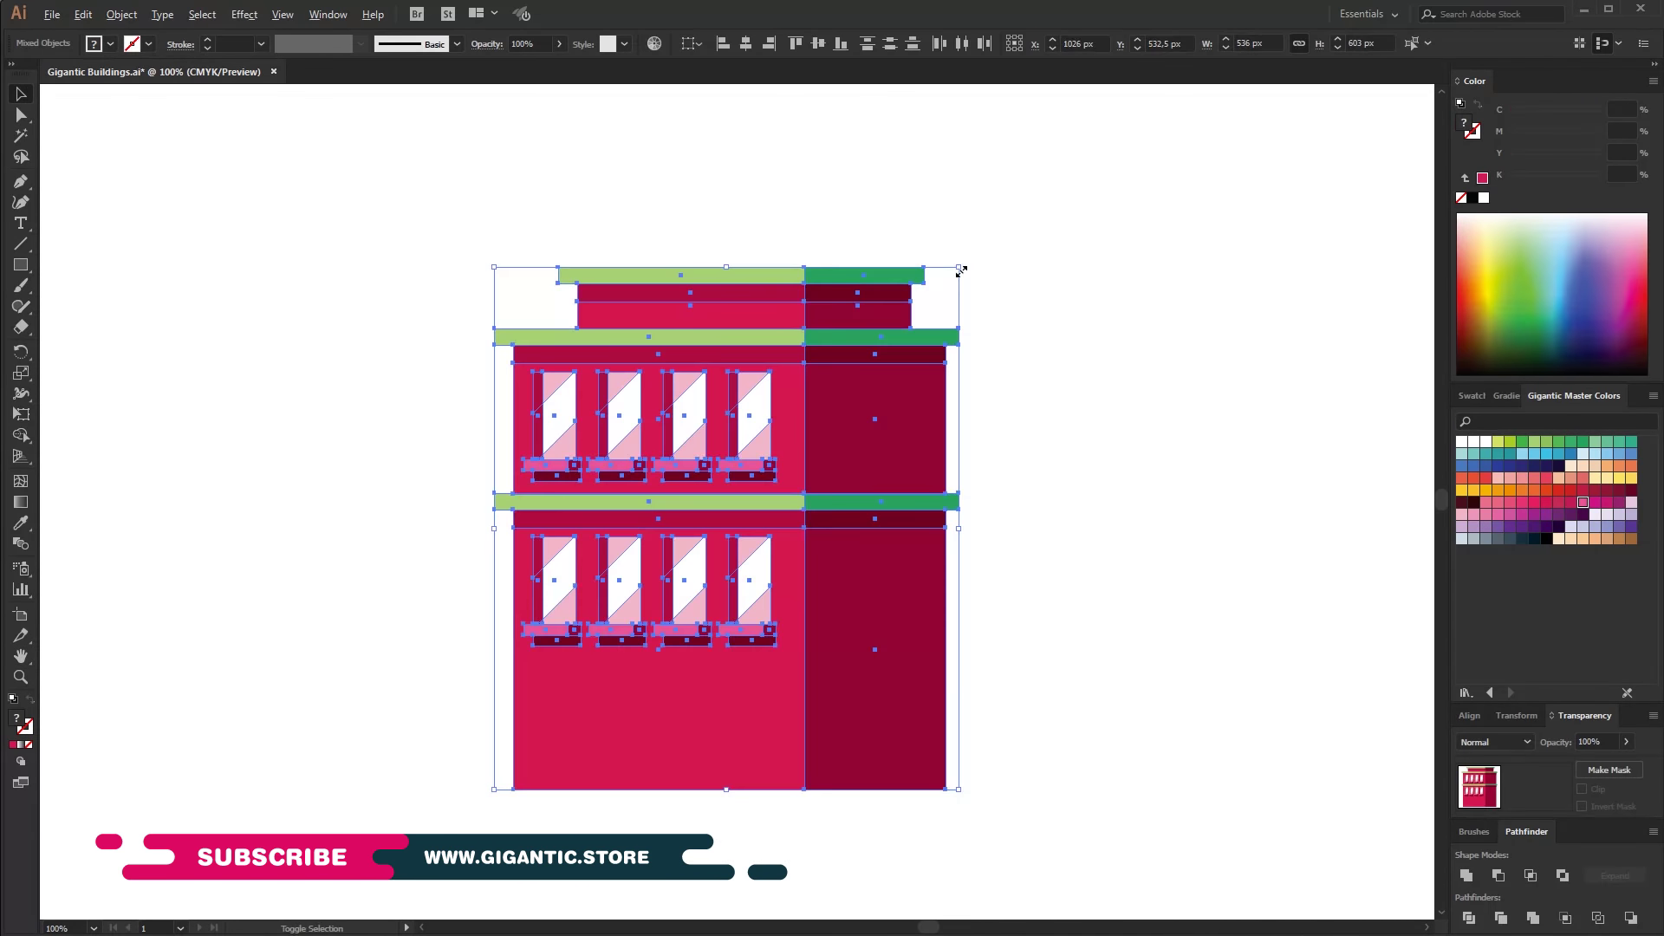
drag(959, 272, 909, 295)
click(1141, 620)
key(ctrl+=)
Cut a square on the ground floor diagonally with a 45° diamond using Pathfinder Minus Front.
key(m)
drag(779, 625, 619, 763)
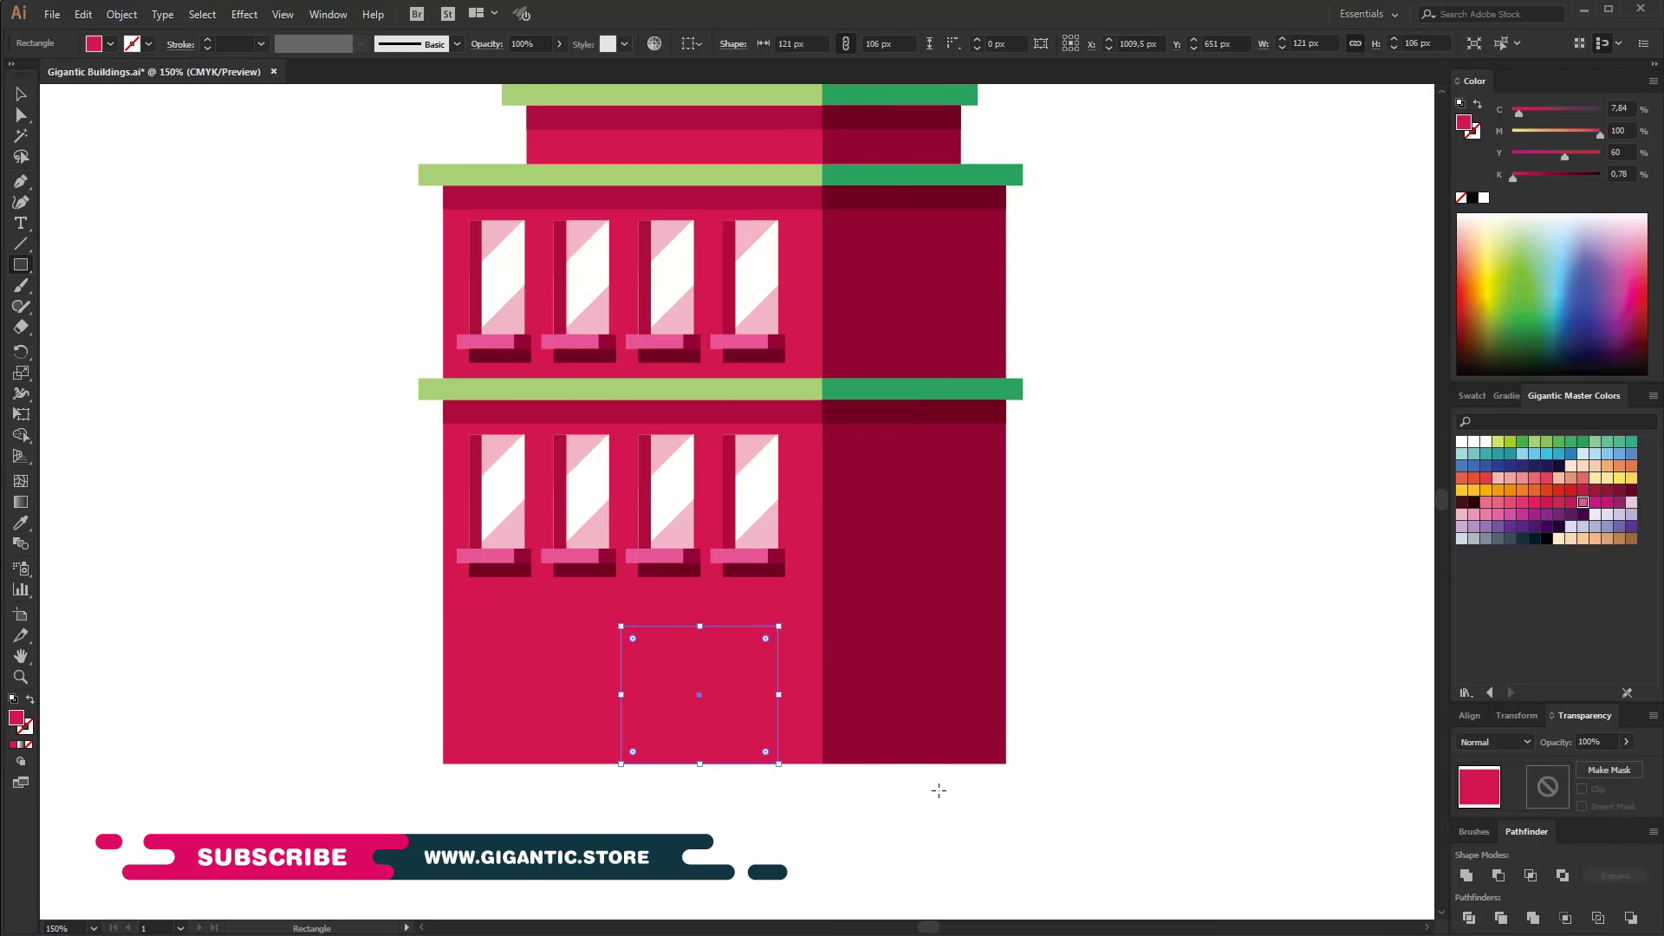
key(i)
click(914, 693)
click(21, 94)
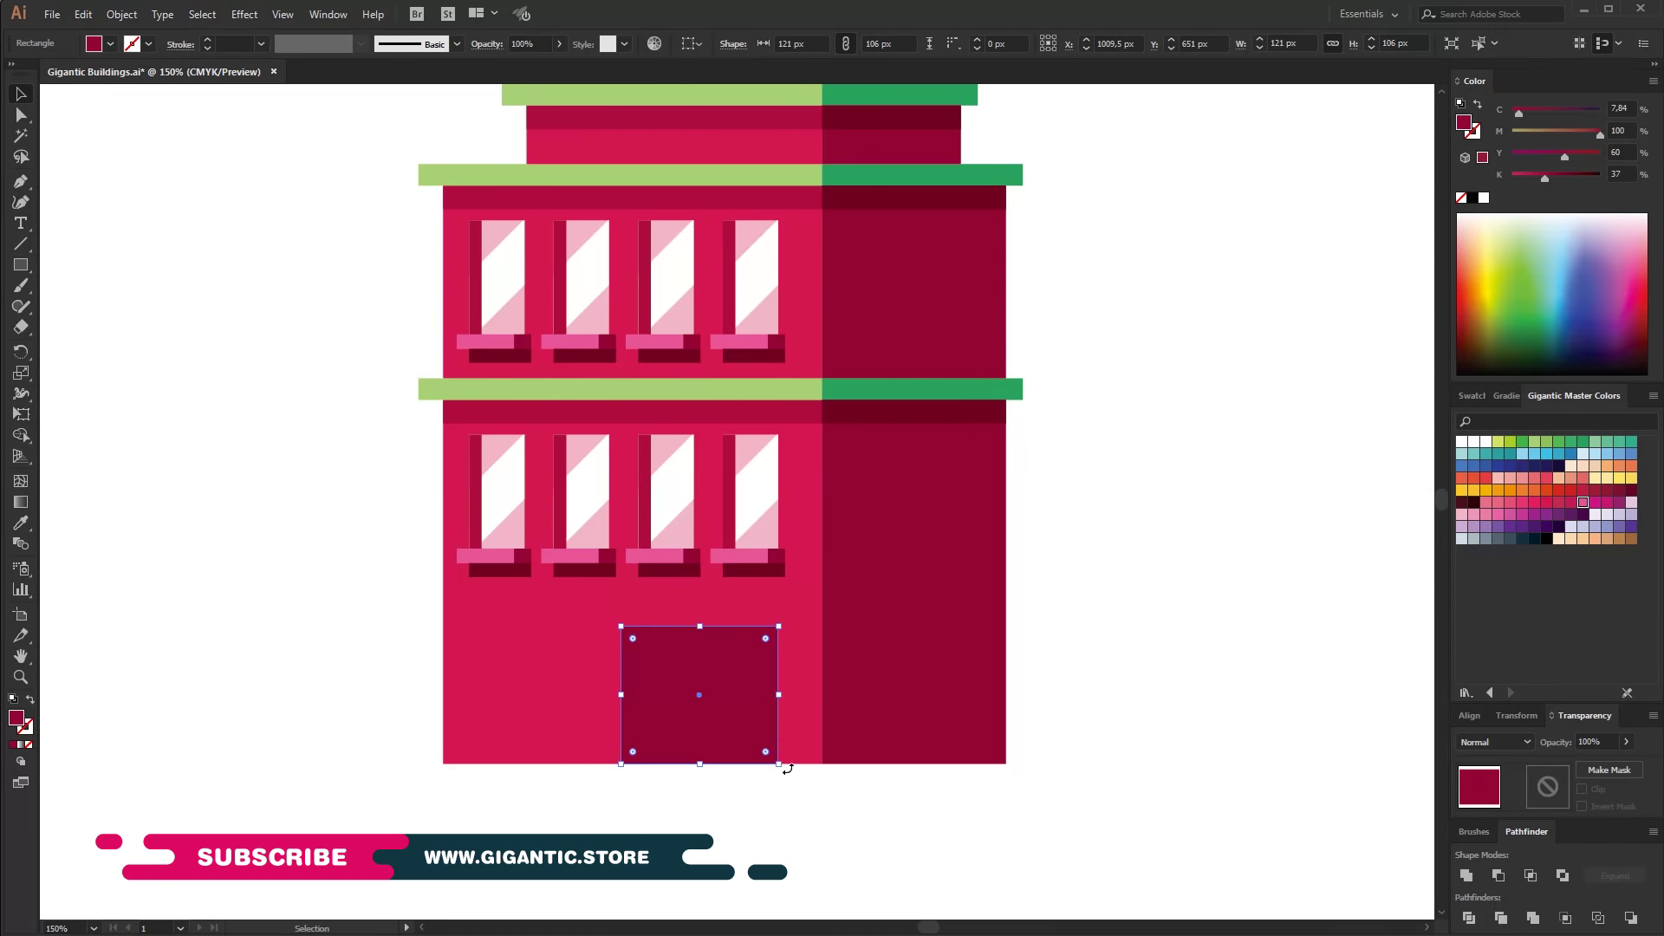
shift+drag(787, 768, 616, 621)
mouse_move(680, 669)
mouse_down()
mouse_move(605, 621)
mouse_move(786, 573)
mouse_up()
shift+click(763, 706)
click(1498, 875)
click(694, 810)
Add a light pink slanted strip along the cut edge and group it with the stoop wall.
drag(623, 747, 591, 764)
key(ctrl+z)
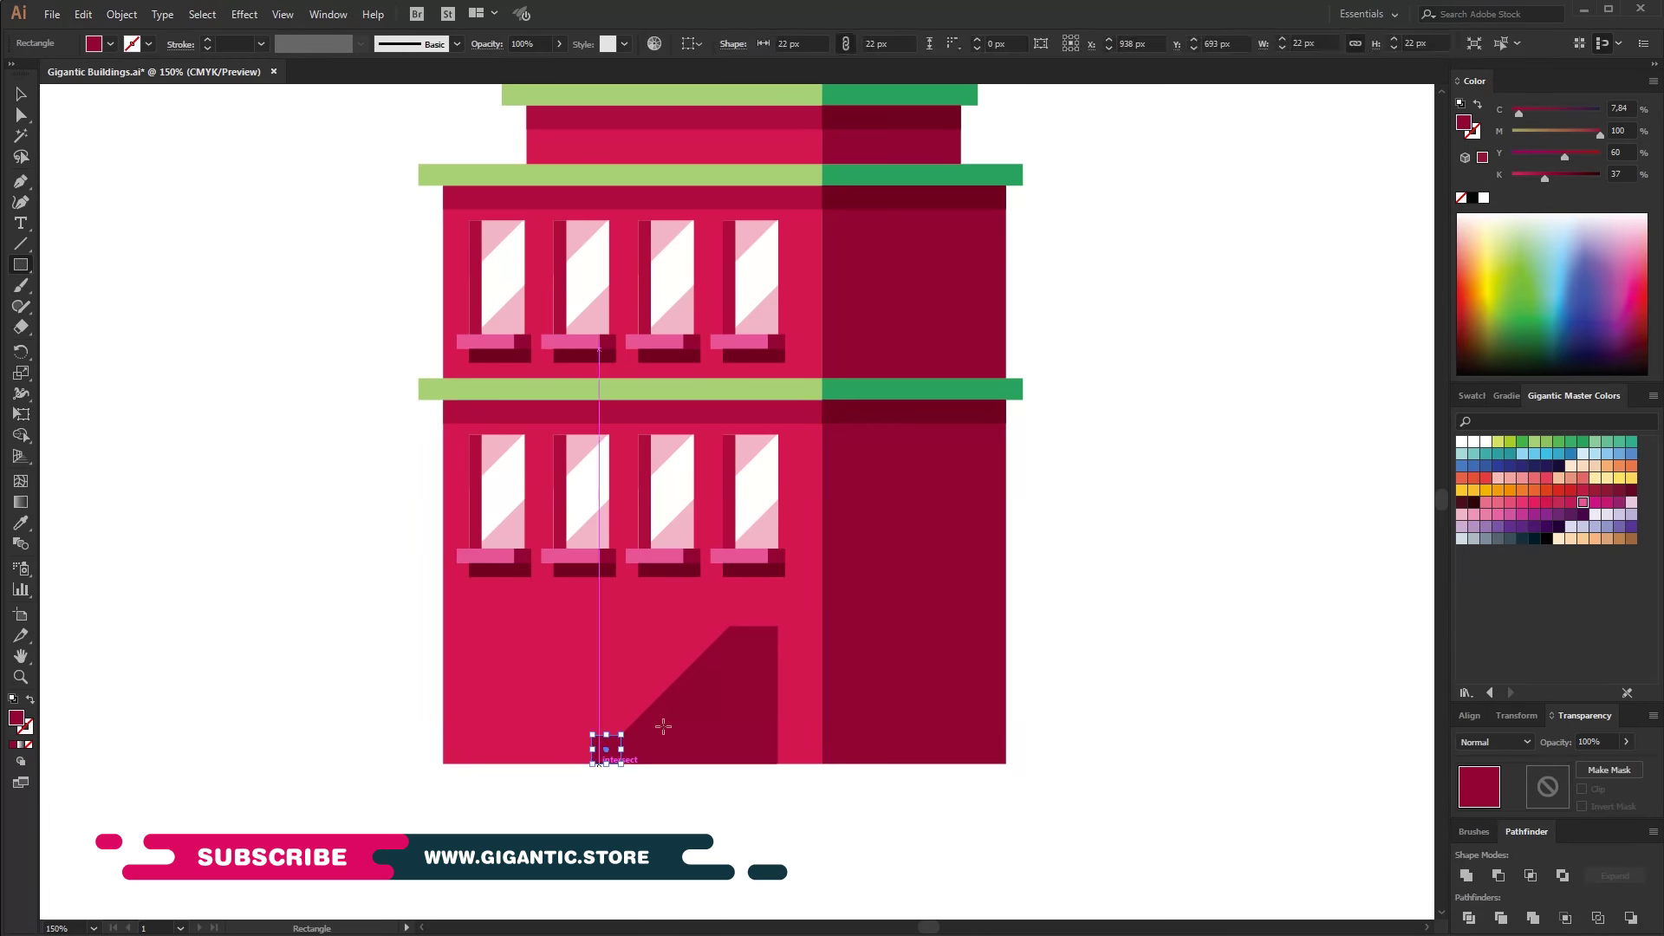
key(v)
click(21, 116)
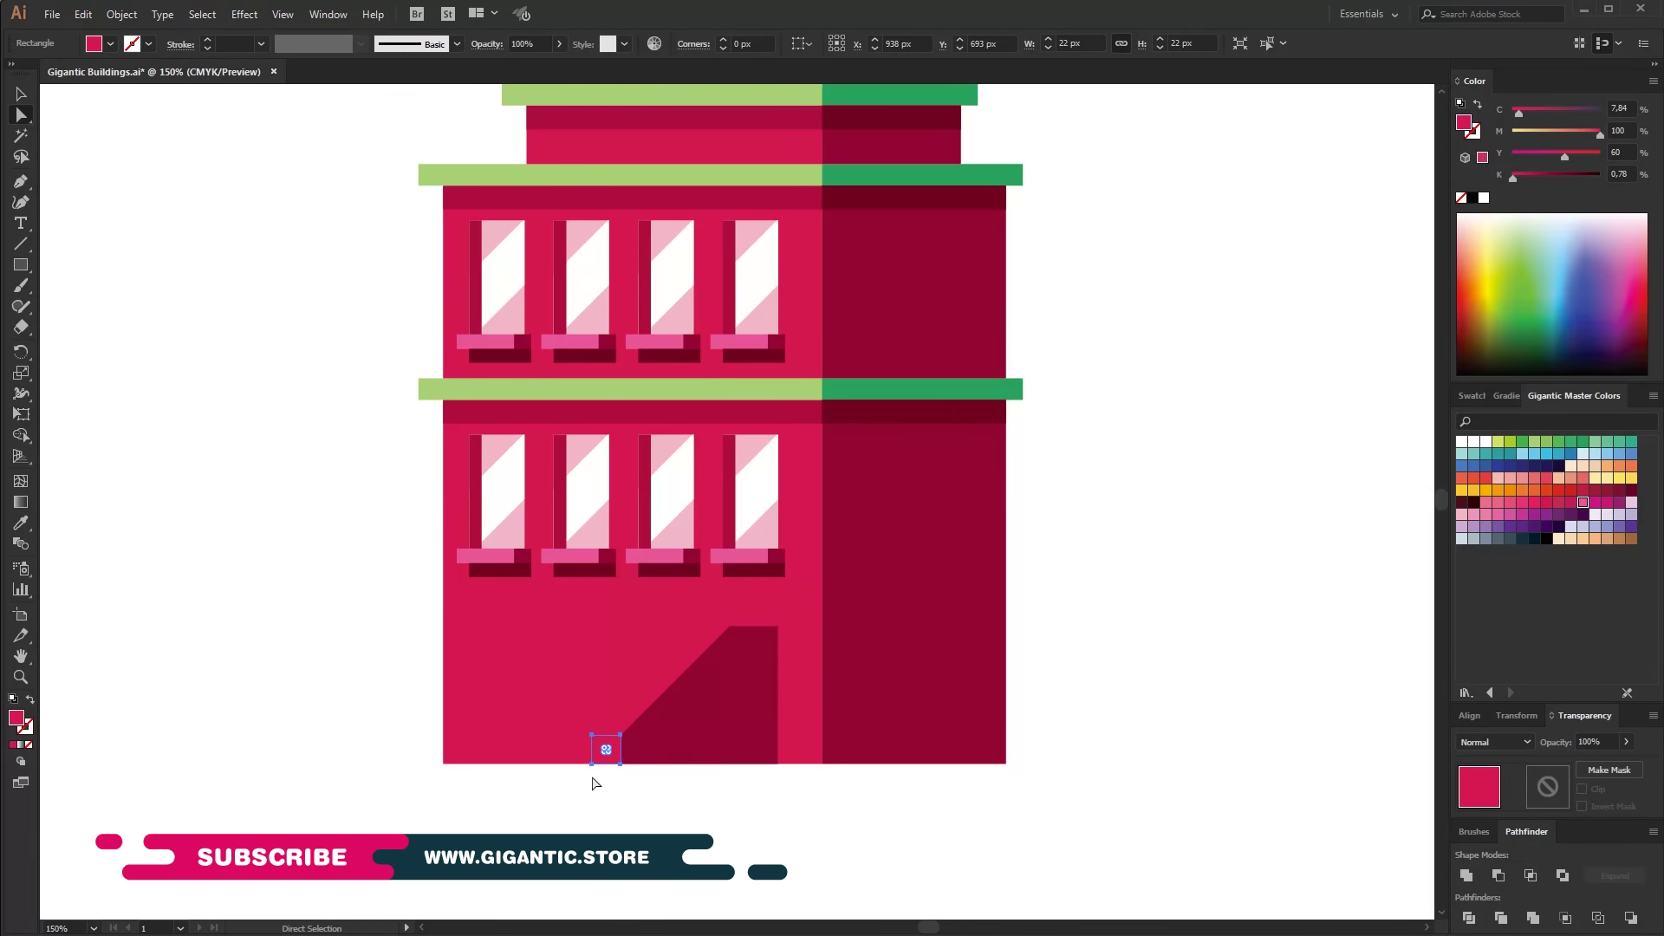
drag(621, 764, 734, 625)
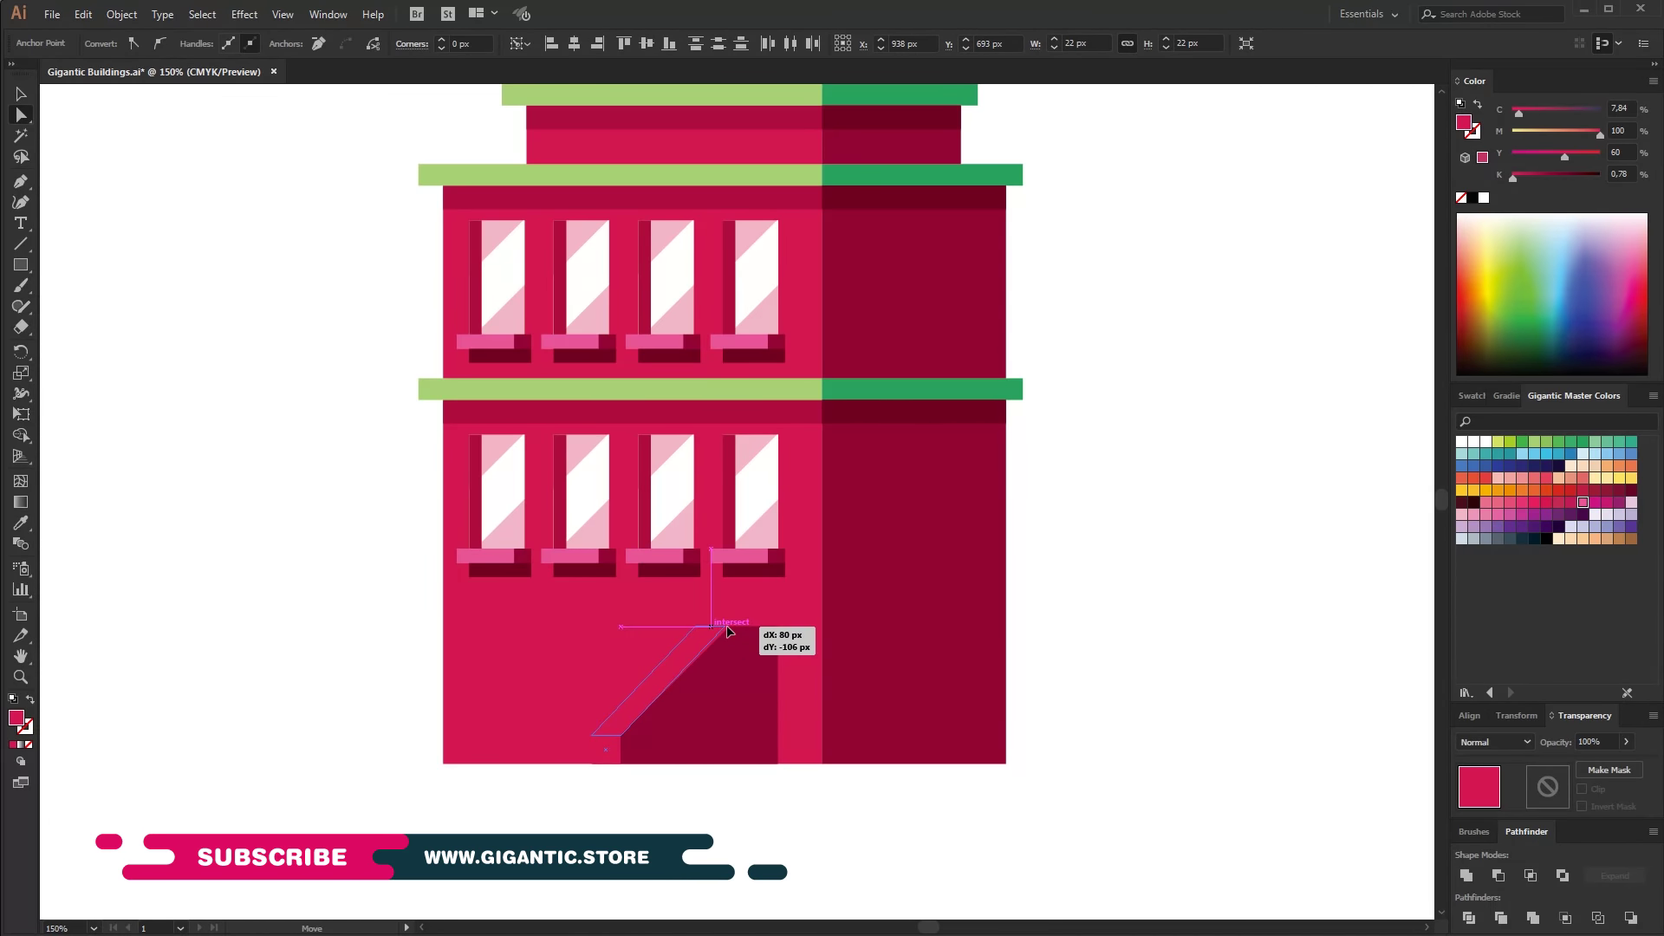
key(i)
click(752, 555)
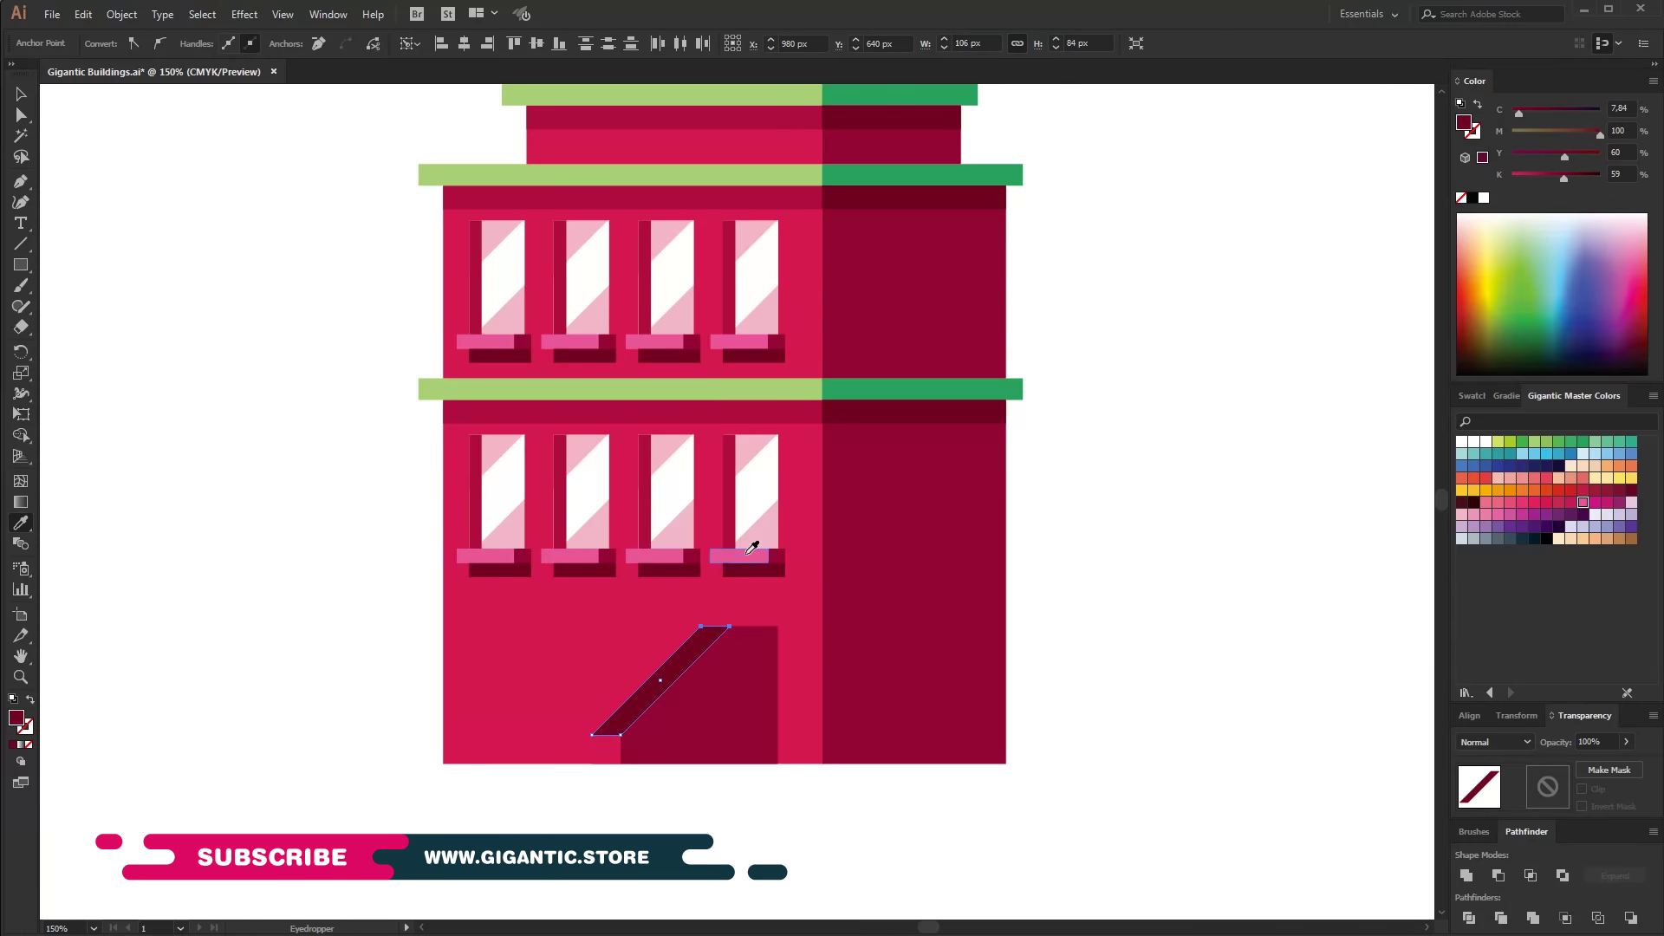
click(748, 554)
key(v)
shift+click(611, 756)
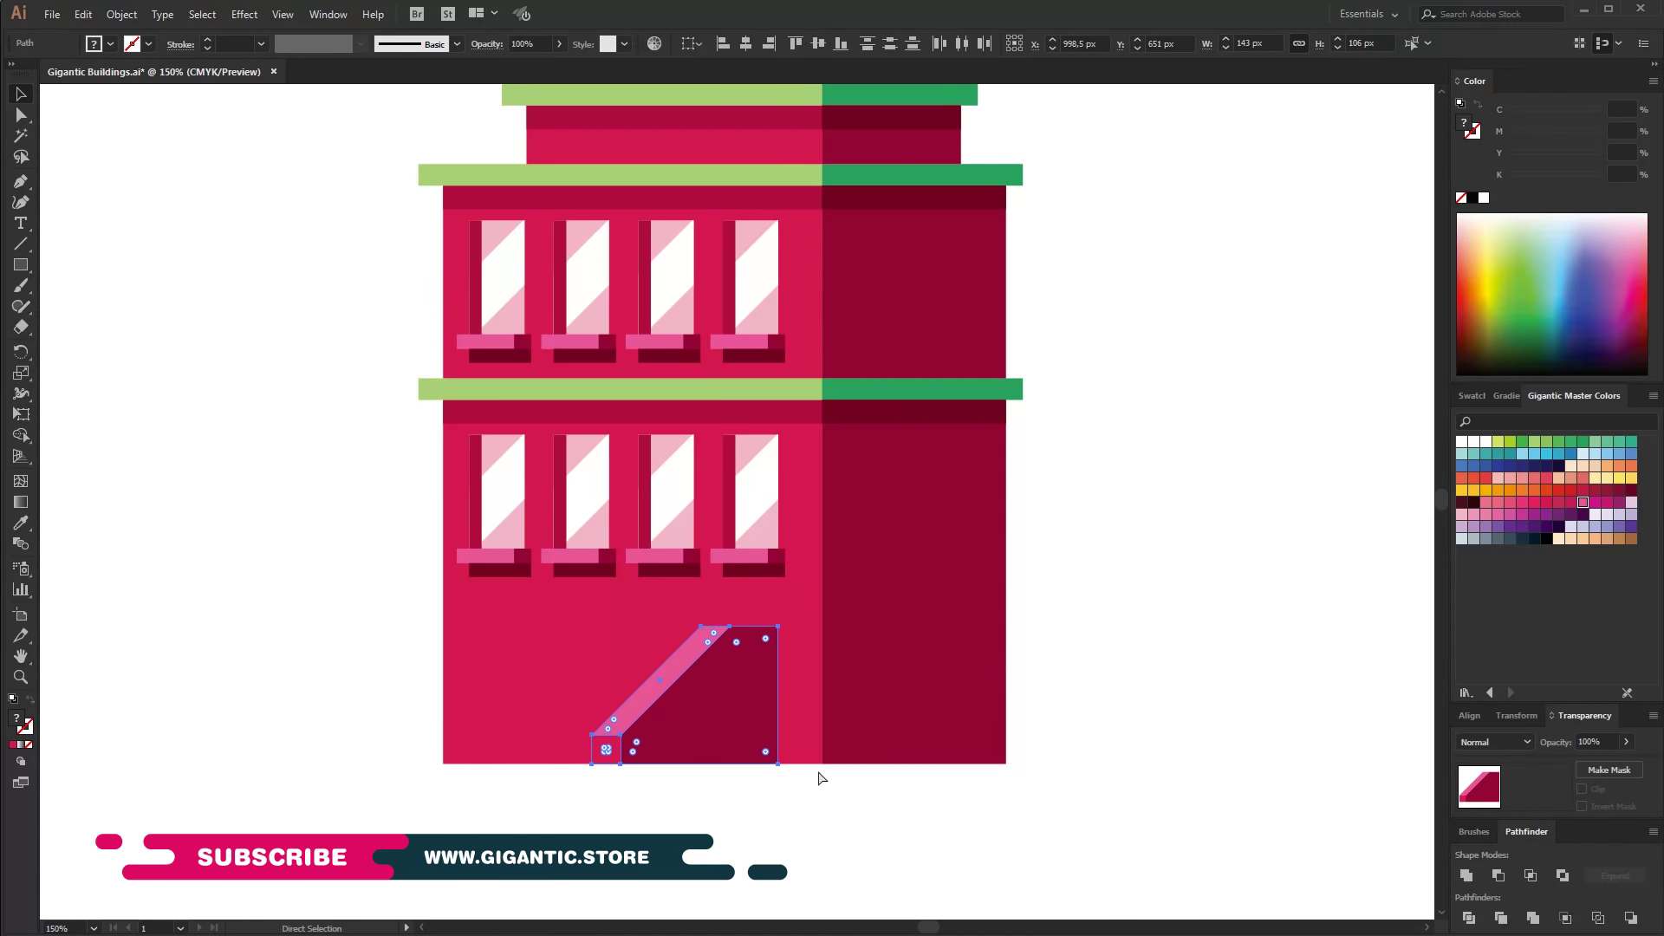
key(v)
Copy the stoop wall to the left and clip the right one inside a dark crimson rectangle.
drag(733, 710, 491, 709)
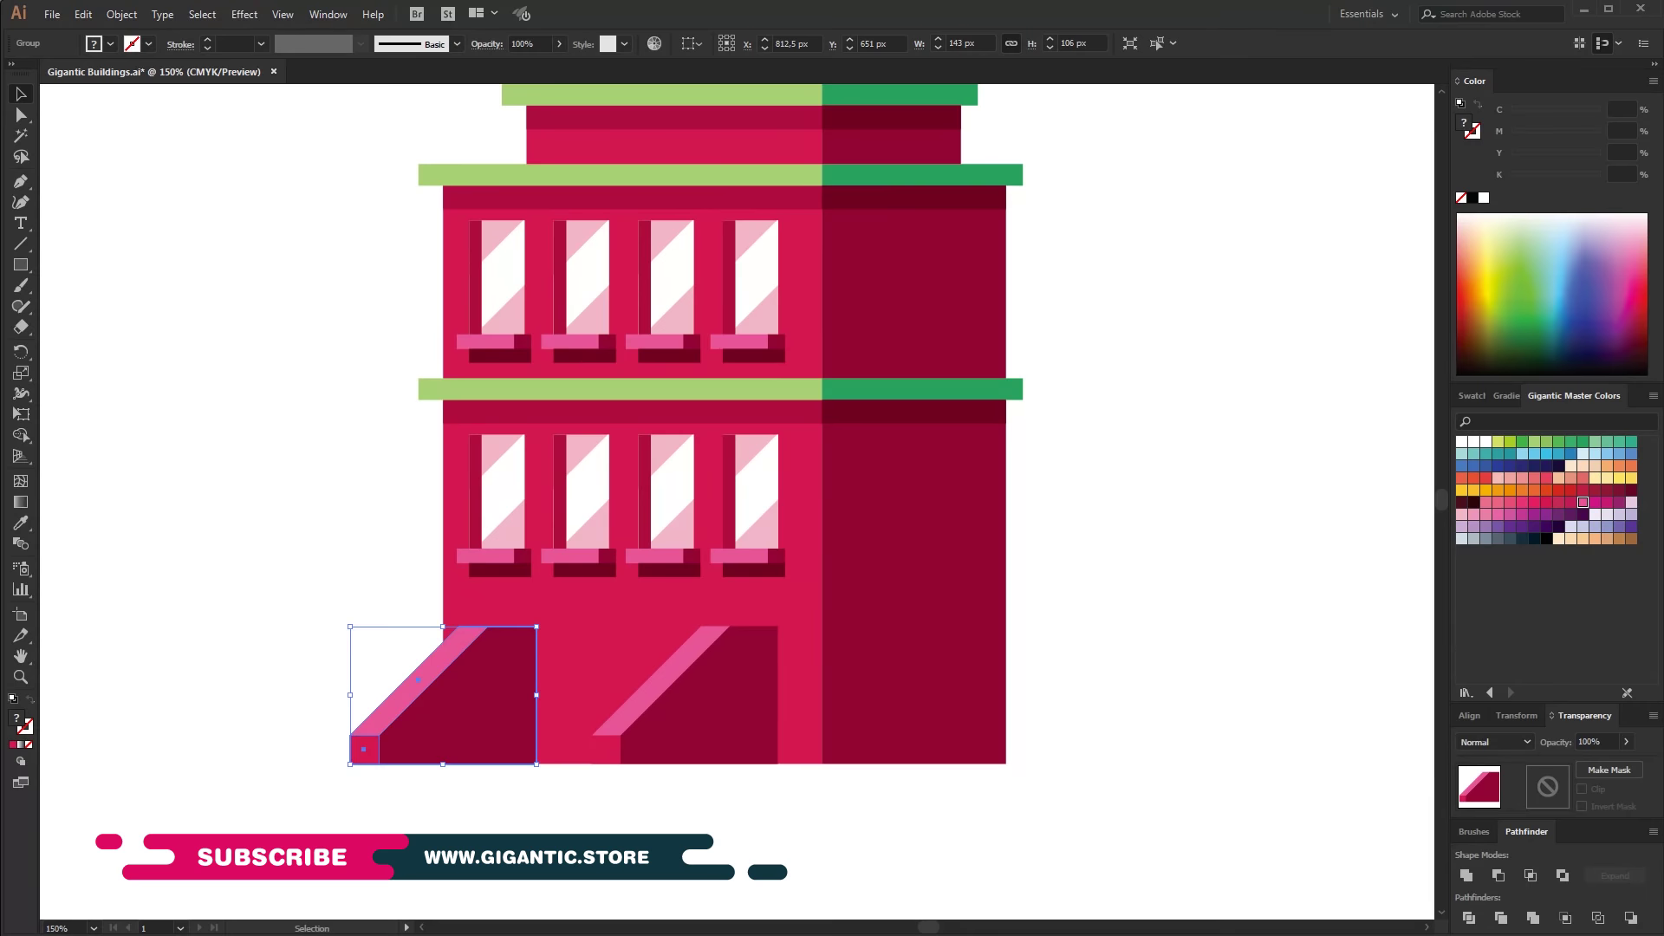
click(532, 811)
drag(537, 626, 778, 763)
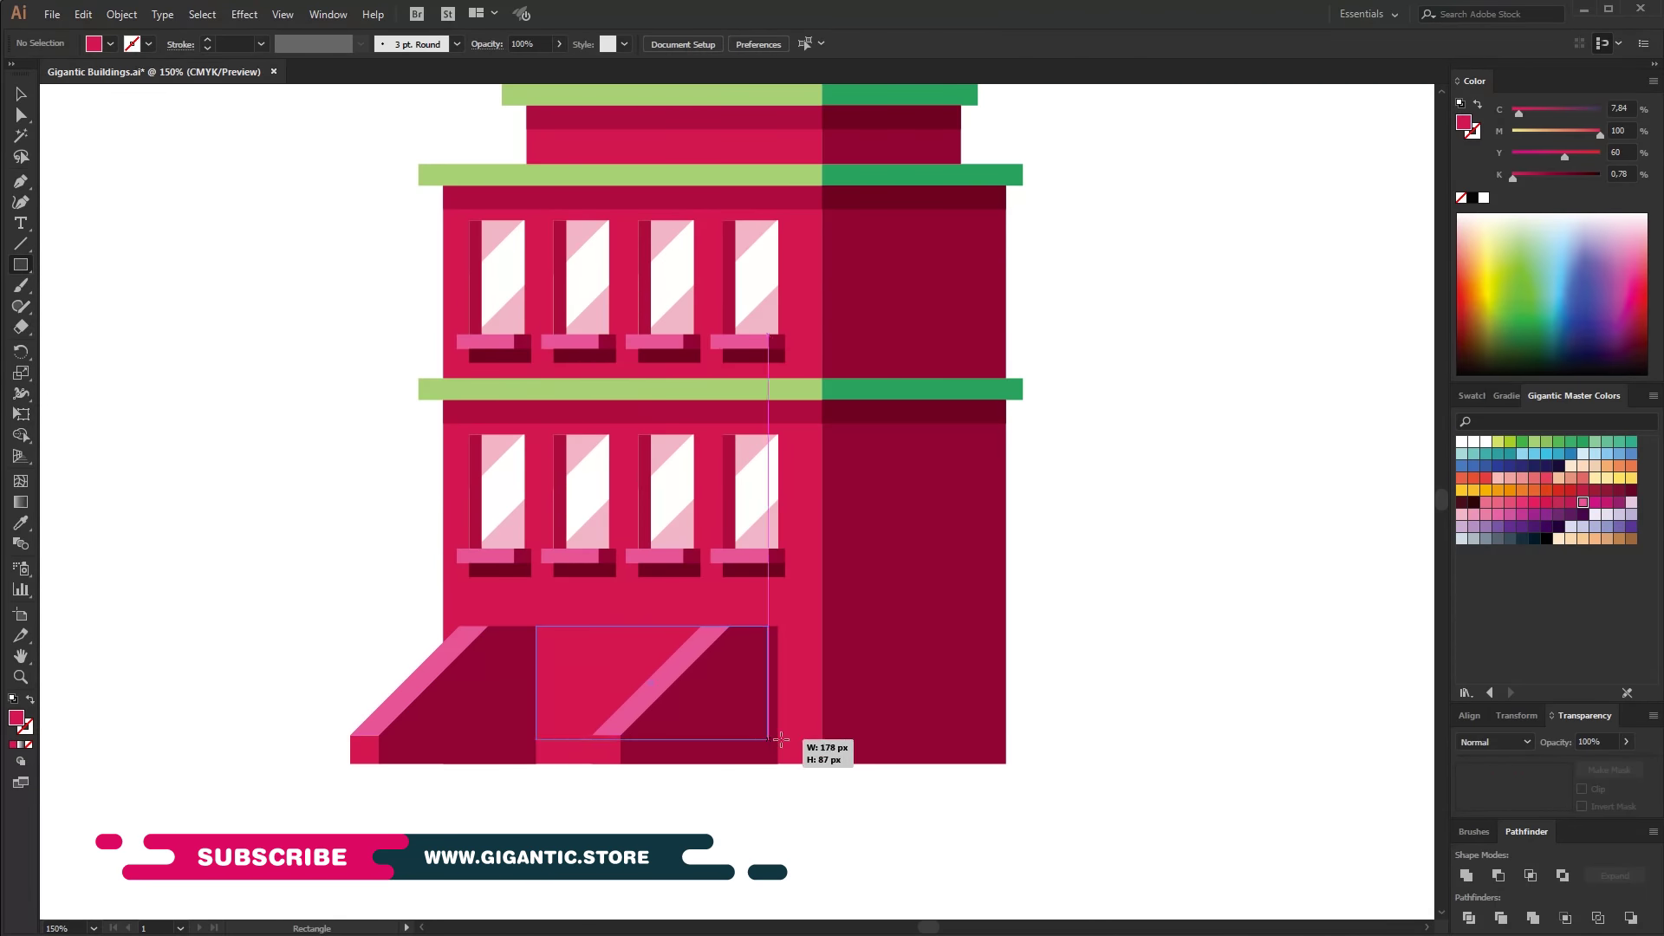
key(i)
click(778, 409)
key(v)
mouse_move(675, 769)
mouse_down()
mouse_move(756, 756)
mouse_move(699, 717)
mouse_up()
right_click(702, 728)
click(736, 555)
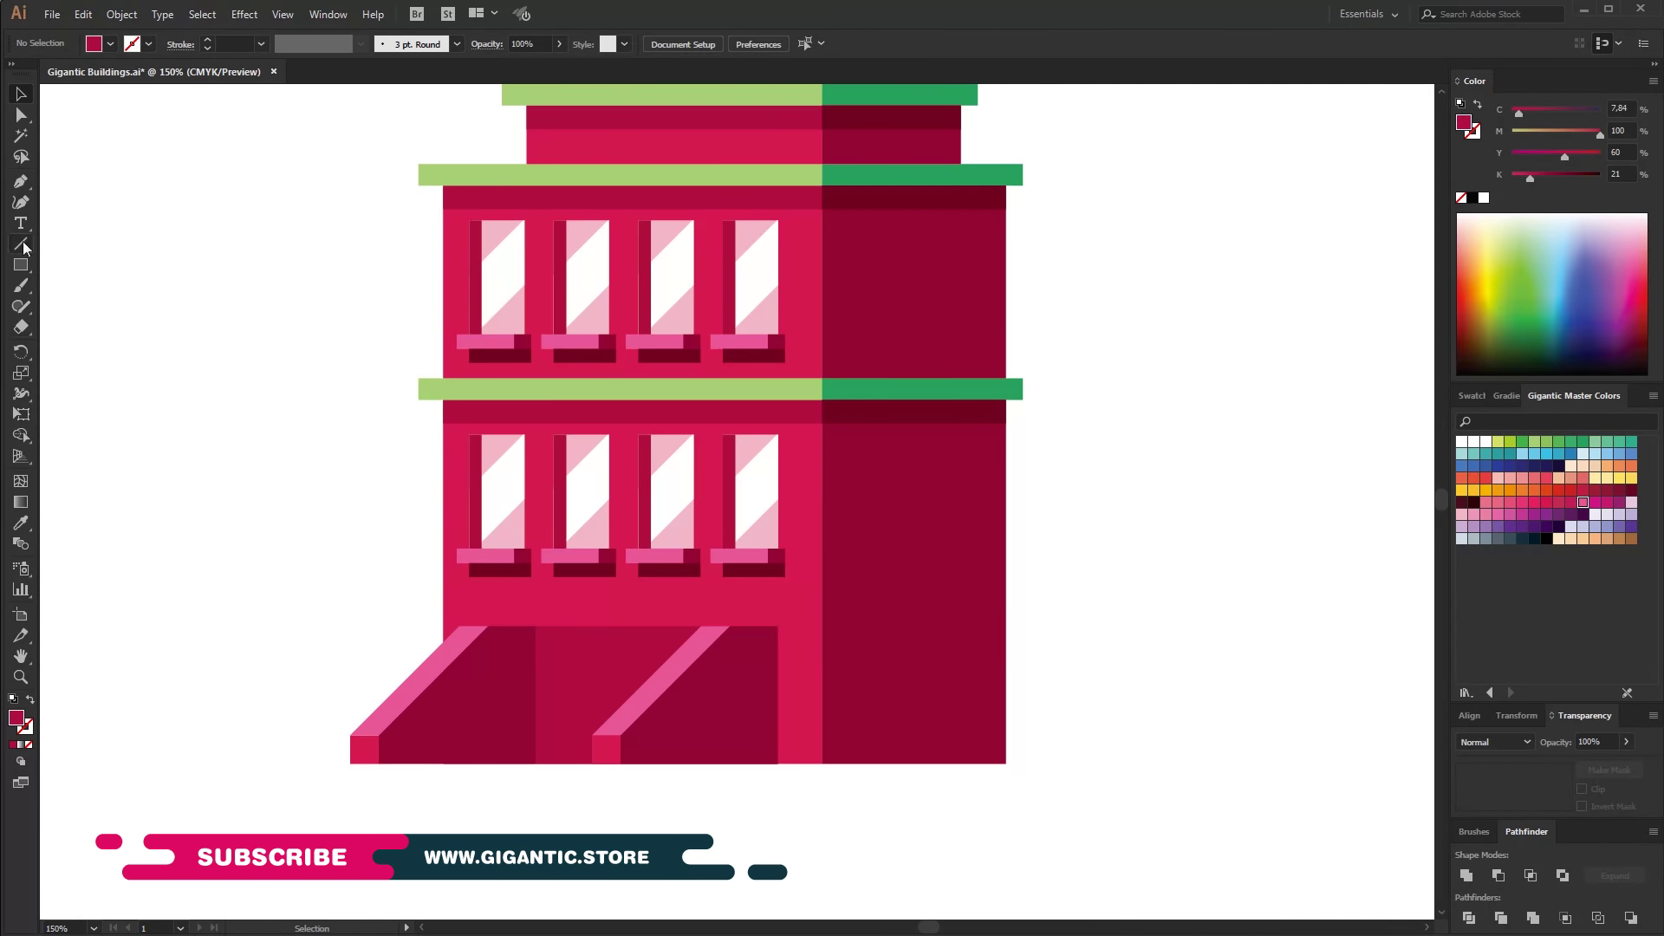
Marquee over the storefront, scroll the view, and deselect everything.
drag(1124, 780, 267, 621)
scroll(1002, 616, down, 5)
scroll(1001, 618, up, 2)
scroll(1001, 618, up, 1)
key(v)
click(350, 418)
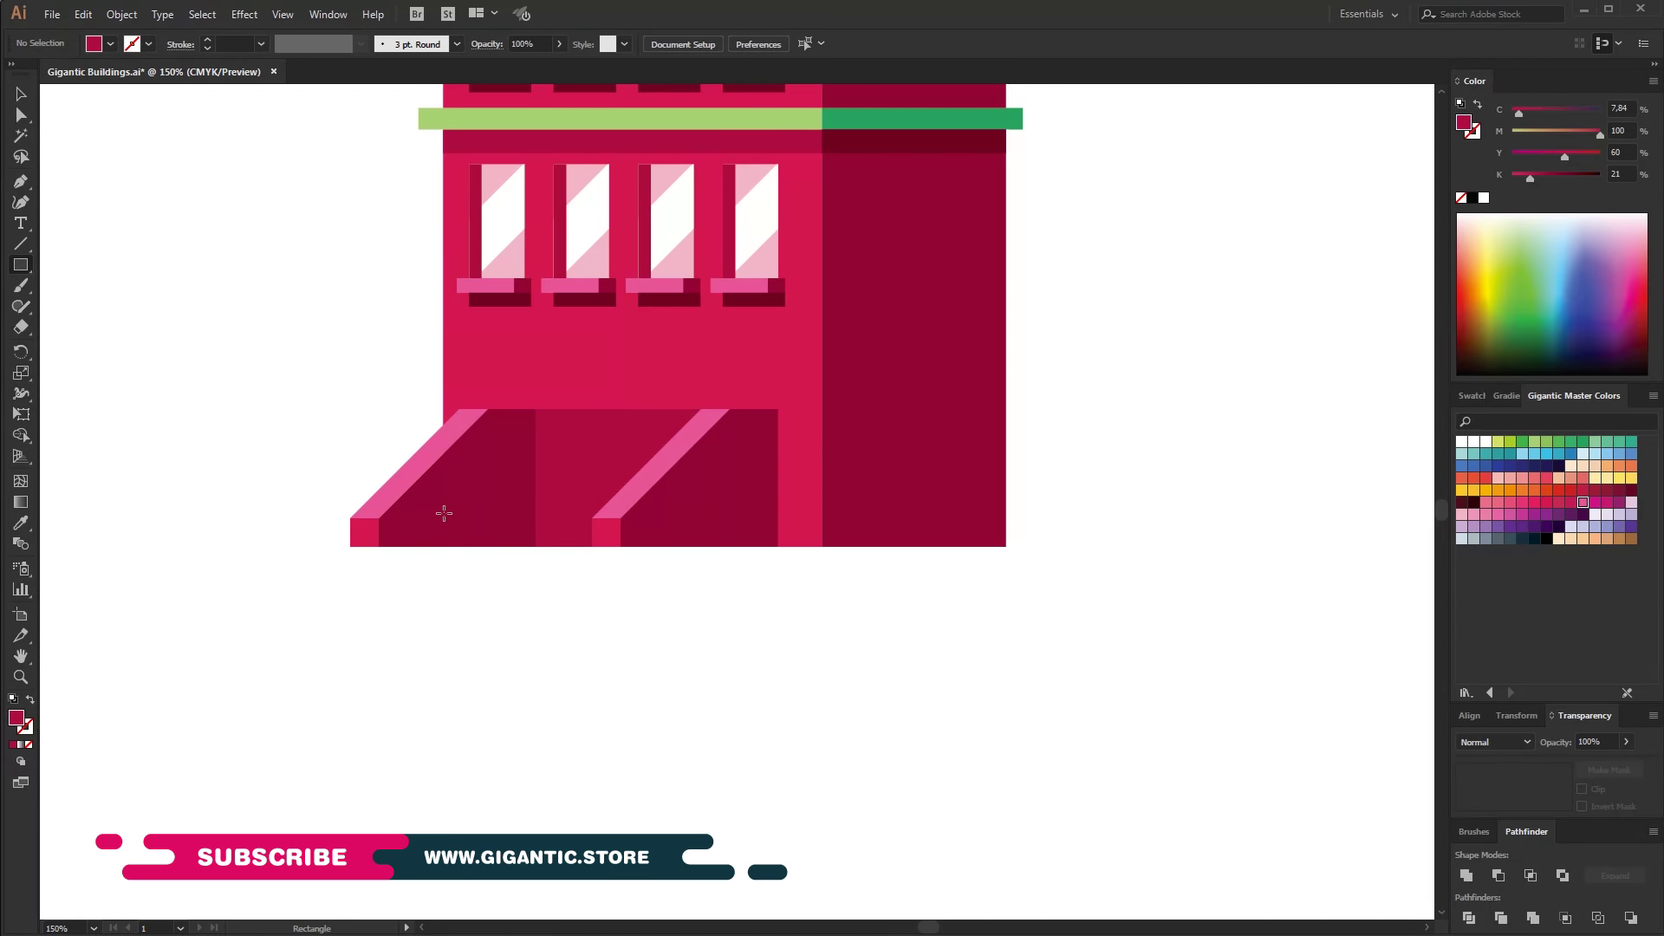
Draw a wide darkened bottom step along the stoop and send it behind the wall.
drag(422, 520, 633, 546)
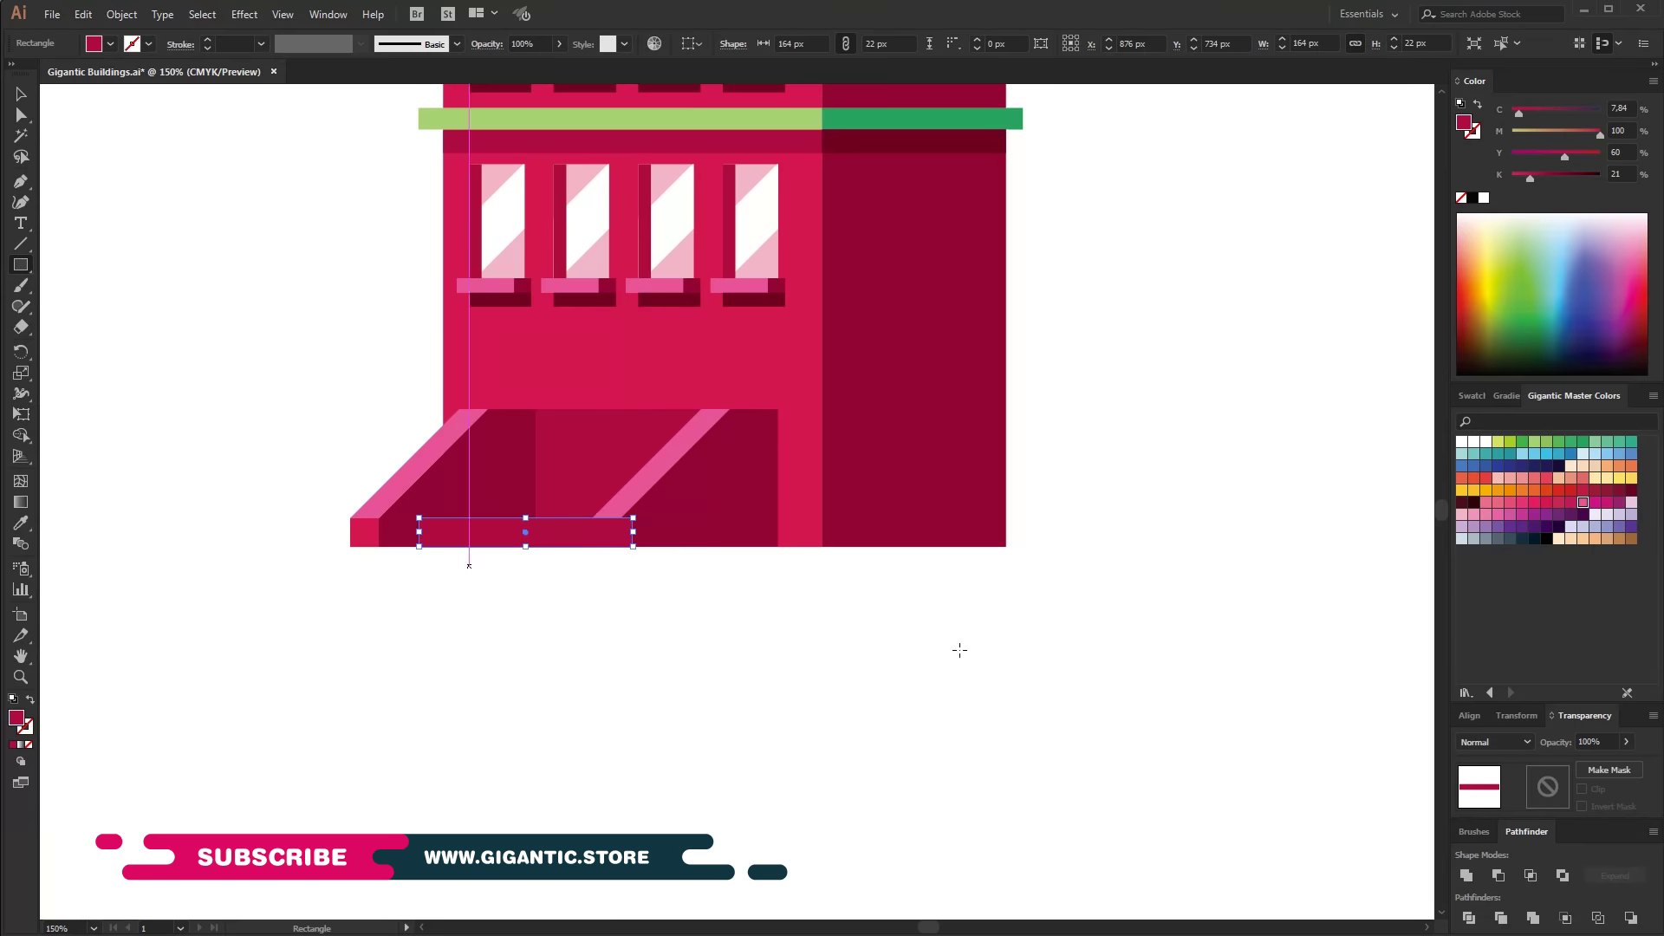
click(1557, 174)
click(21, 93)
right_click(663, 531)
click(936, 745)
Add two higher steps, one lighter pink and one matching the wall's pink.
drag(485, 542, 514, 513)
click(1559, 502)
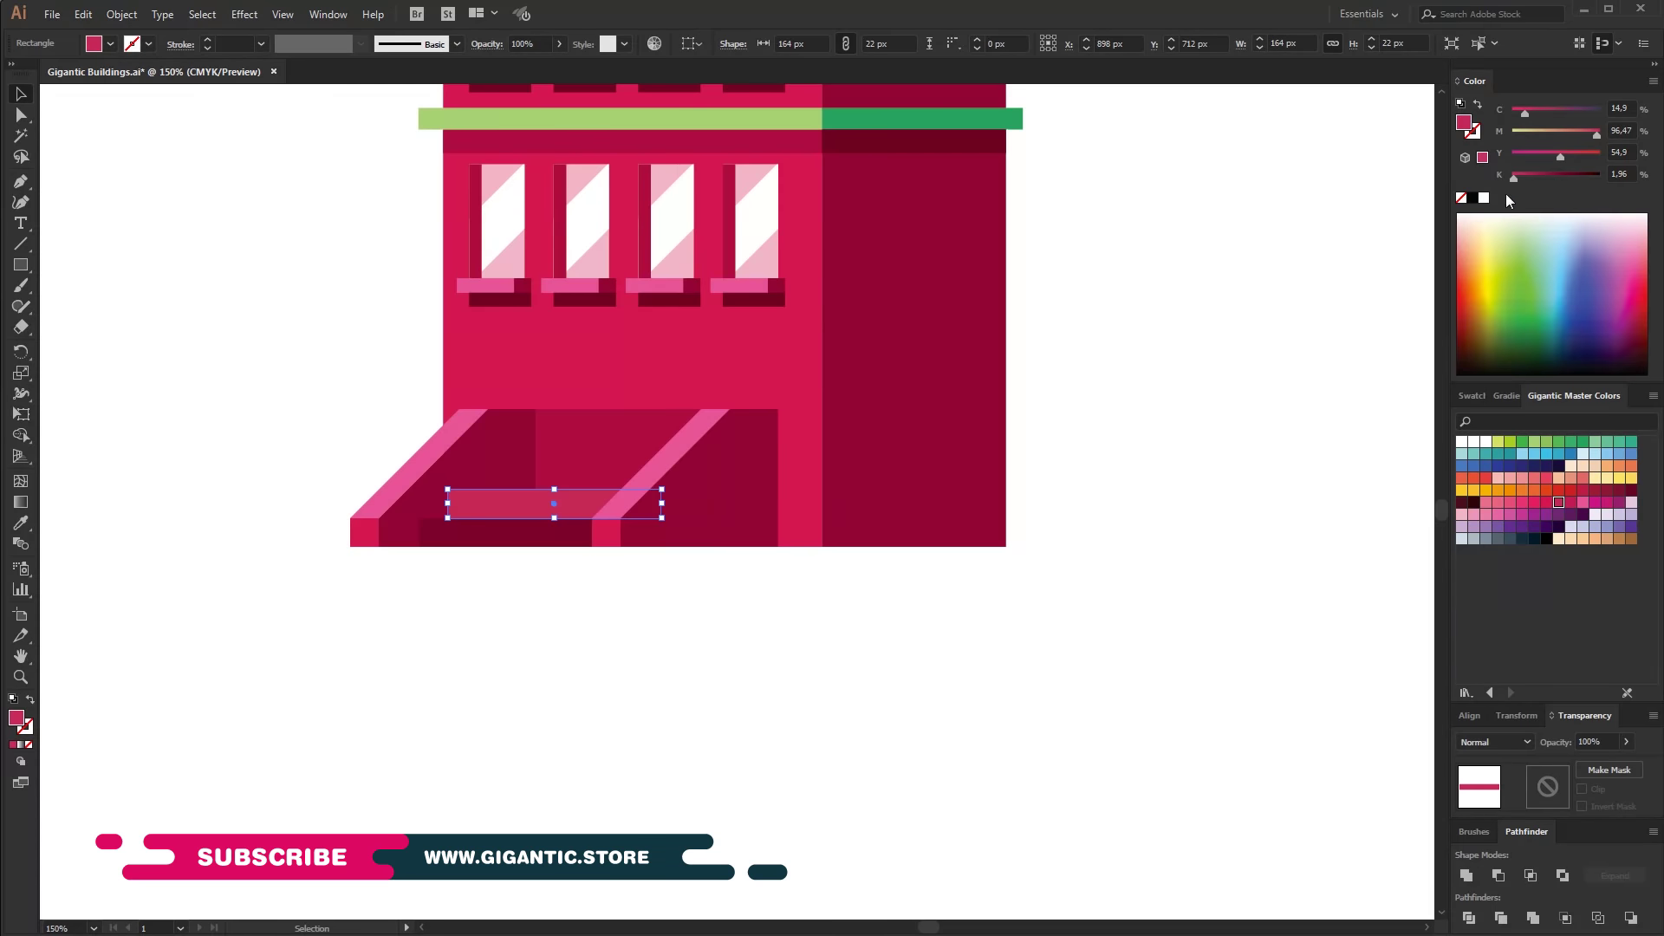
click(1530, 176)
drag(567, 482, 572, 479)
key(i)
click(817, 398)
key(v)
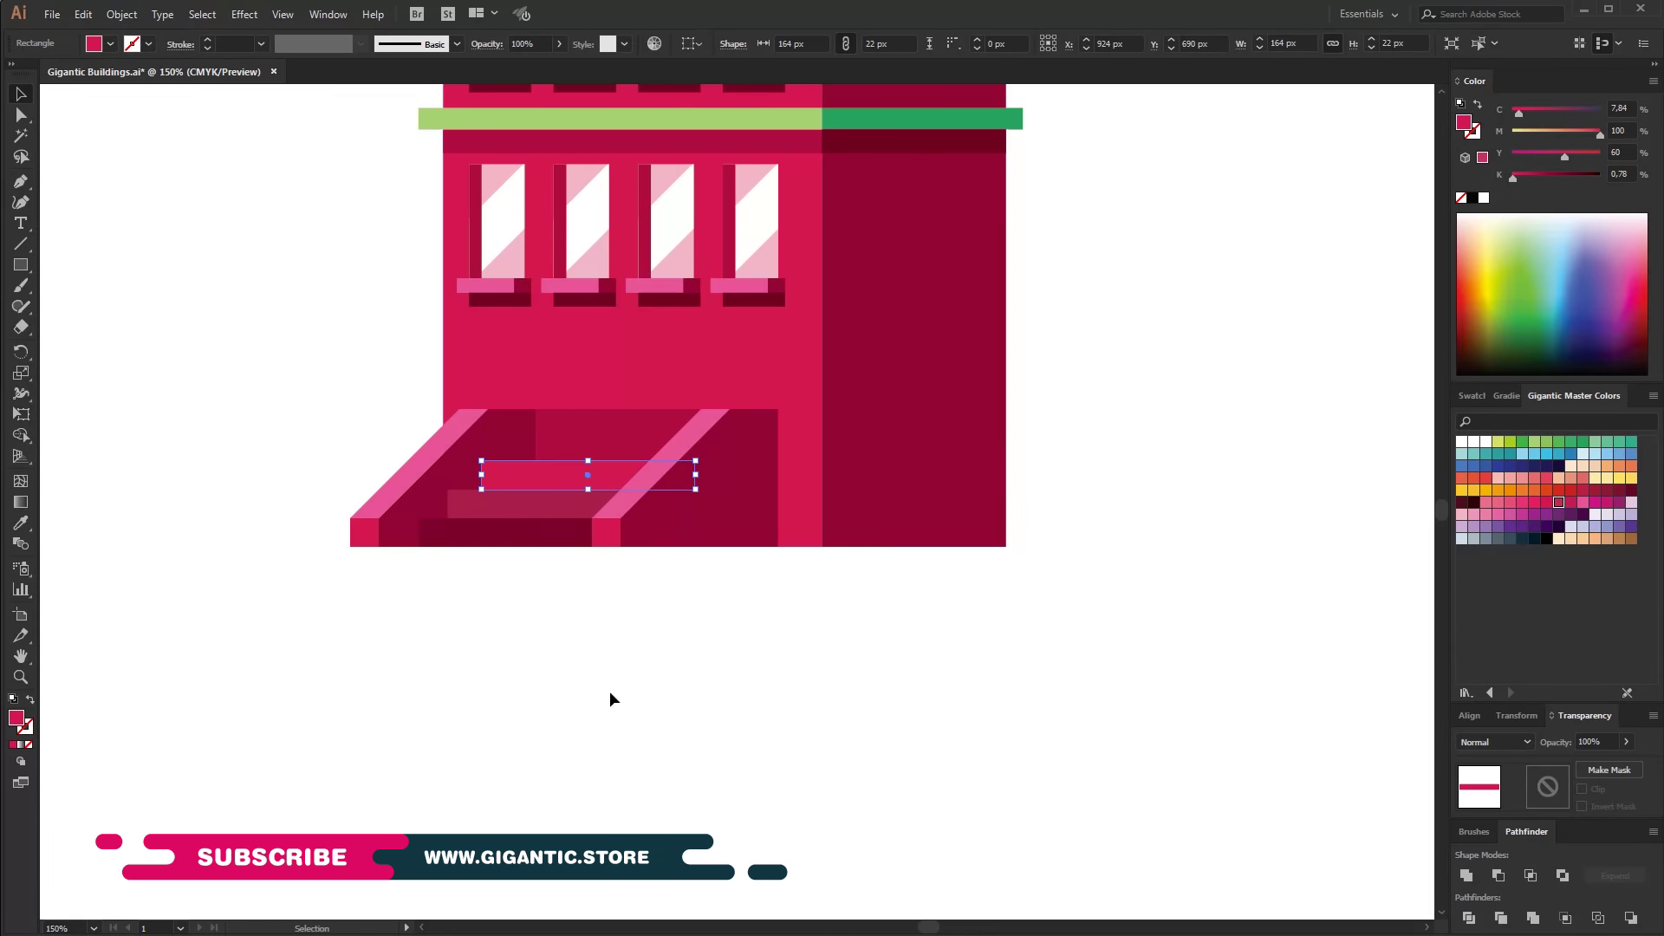
shift+click(539, 510)
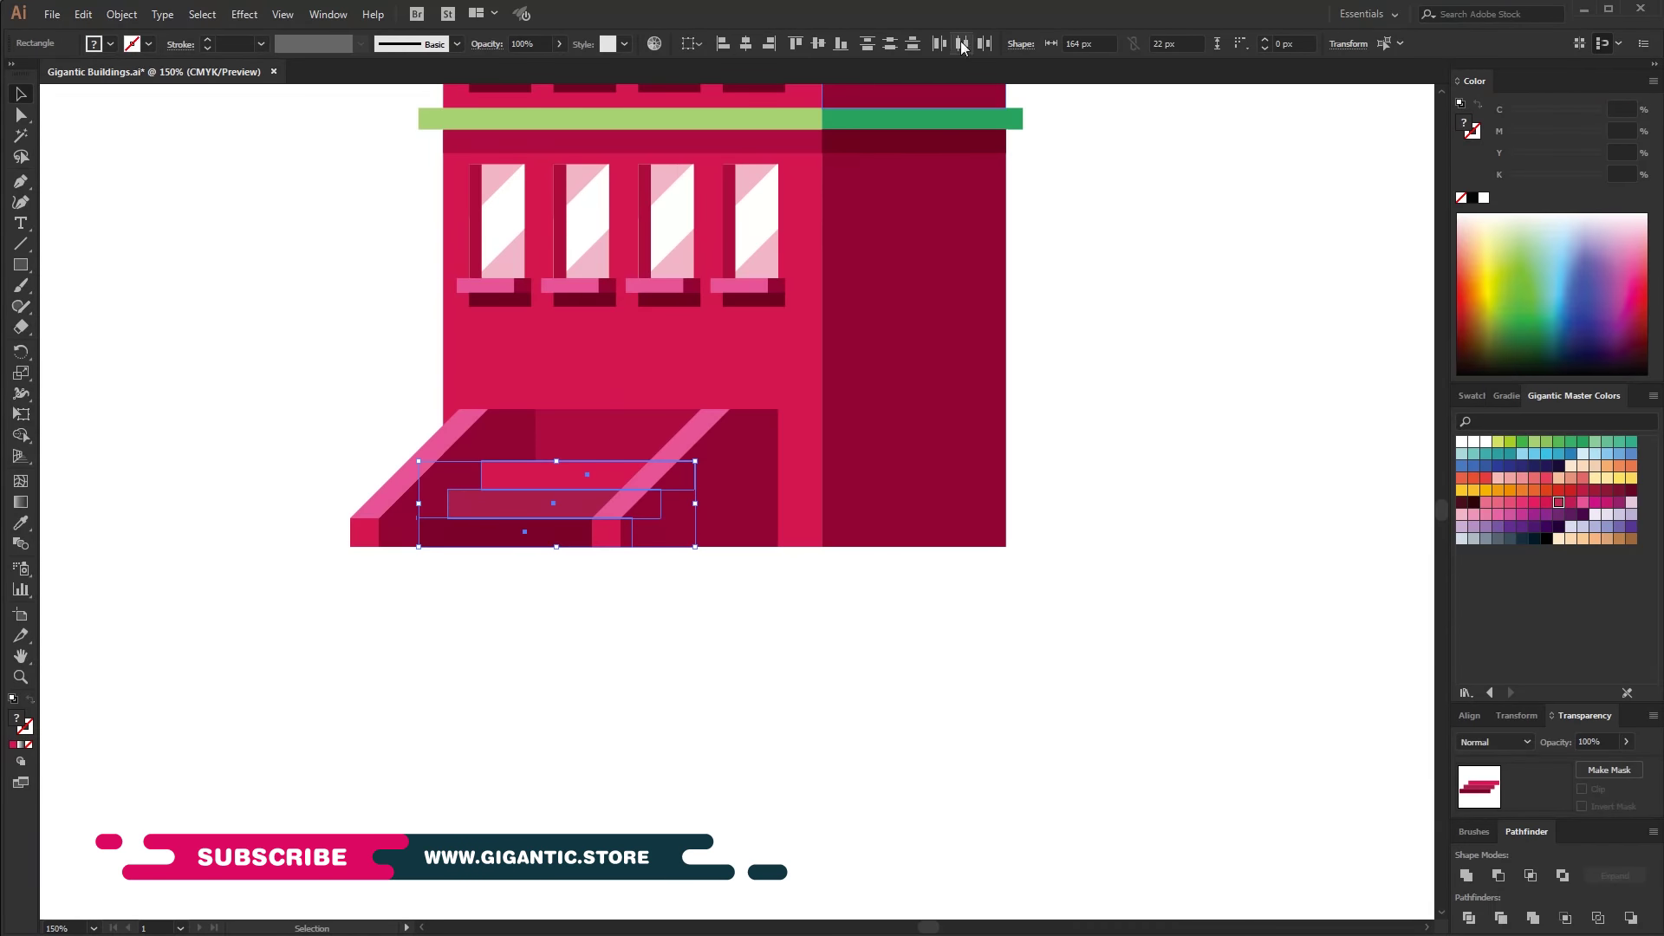
click(1114, 494)
Draw a dark-walled doorway above the steps with a narrower, darker door panel.
key(m)
drag(567, 322, 683, 460)
key(i)
click(995, 356)
key(v)
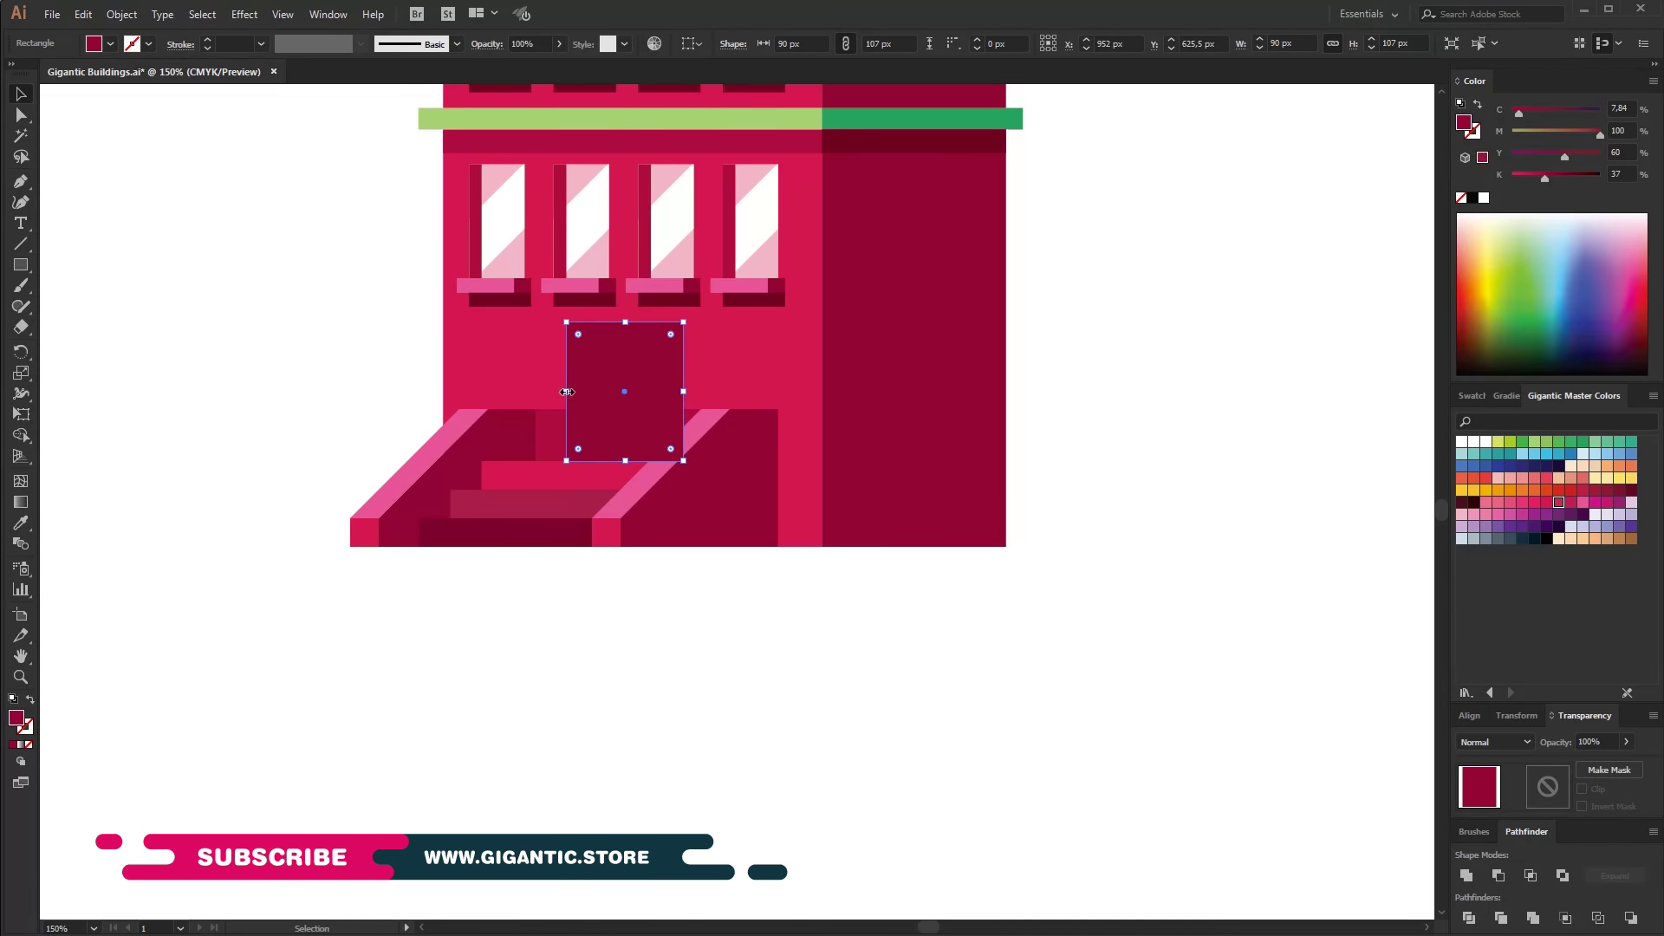
drag(1568, 178, 1580, 177)
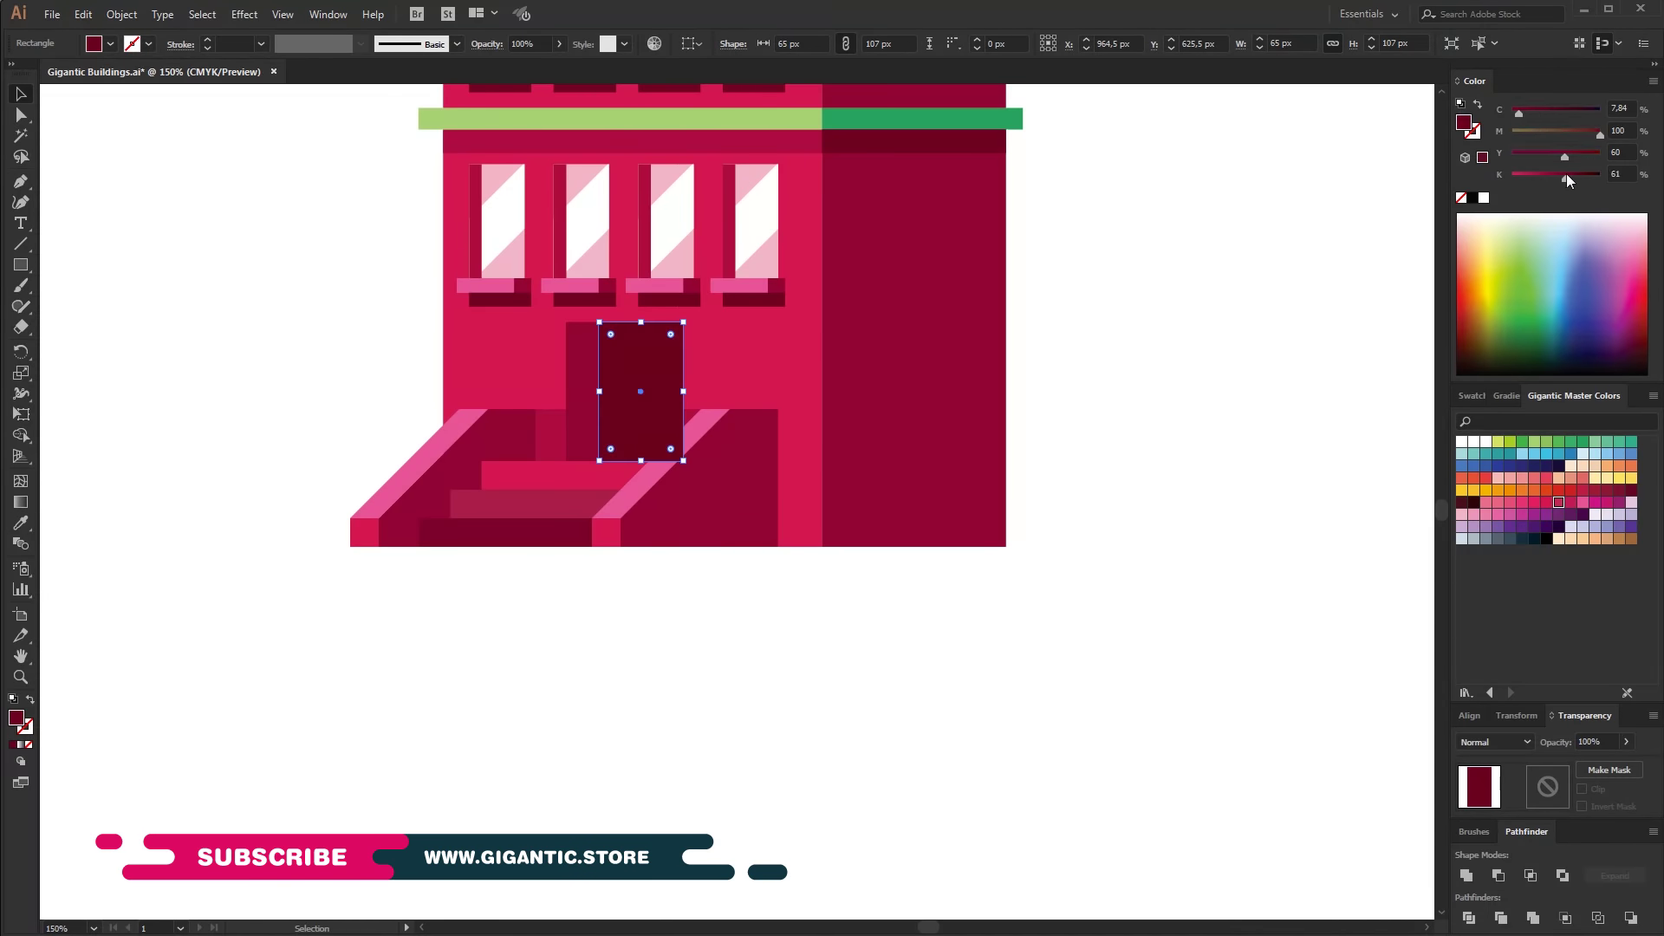
right_click(767, 488)
click(1109, 681)
scroll(1109, 681, up, 5)
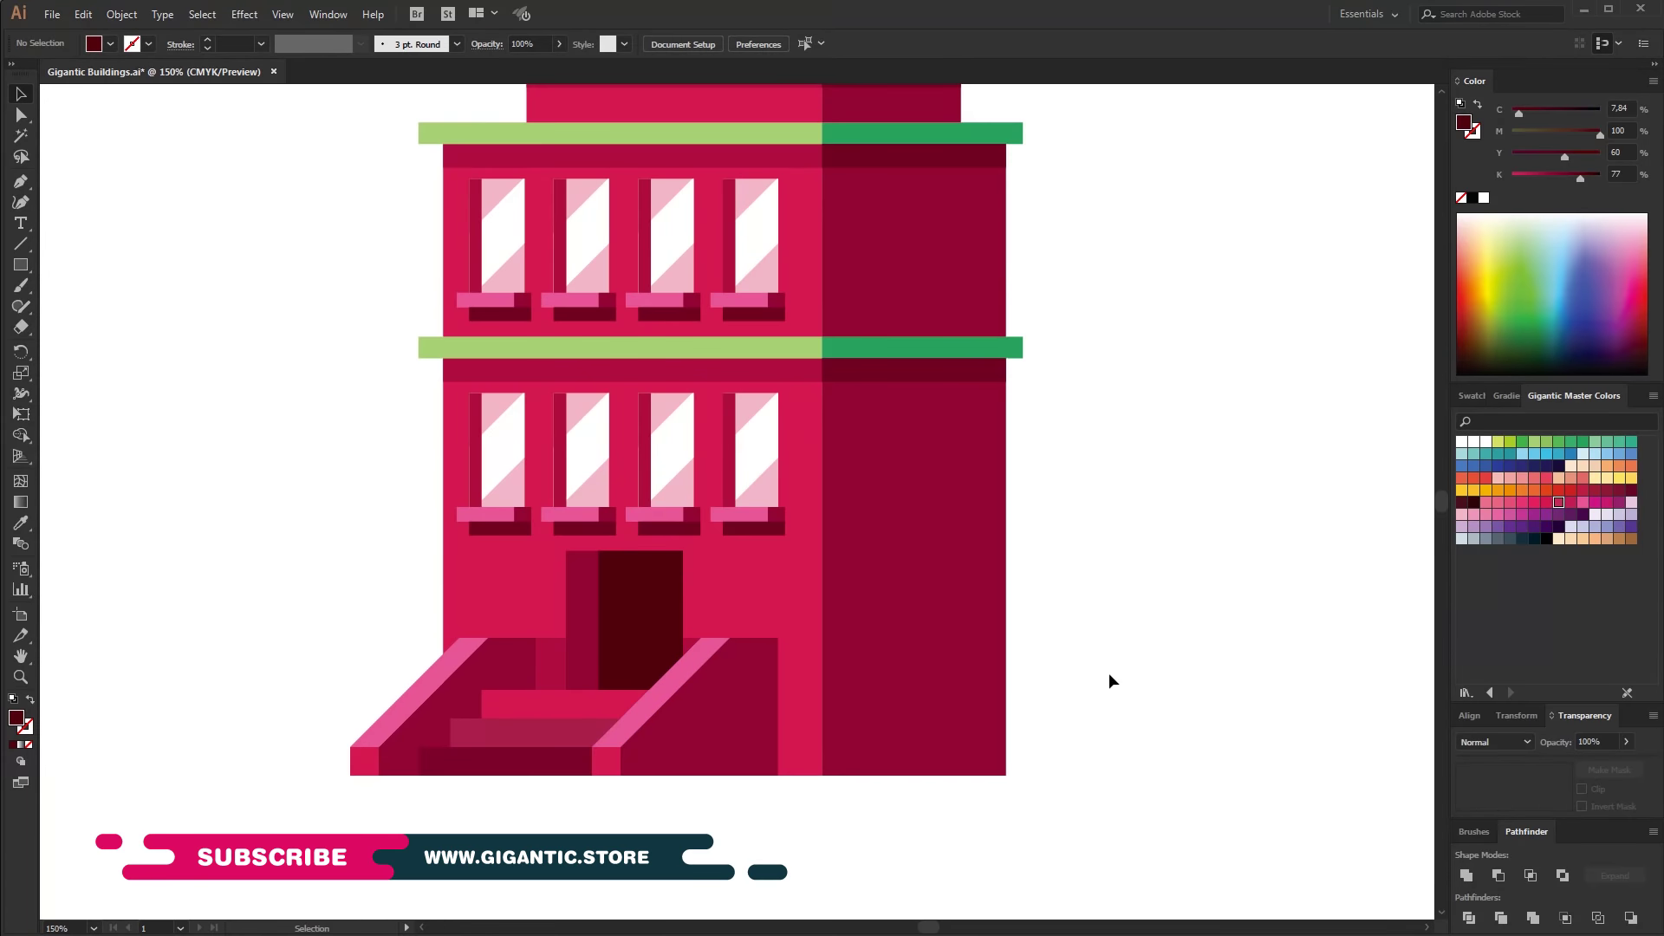
Zoom out and nudge the townhouse's bottom anchor points down to extend its base.
scroll(1073, 167, up, 2)
drag(1107, 118, 314, 858)
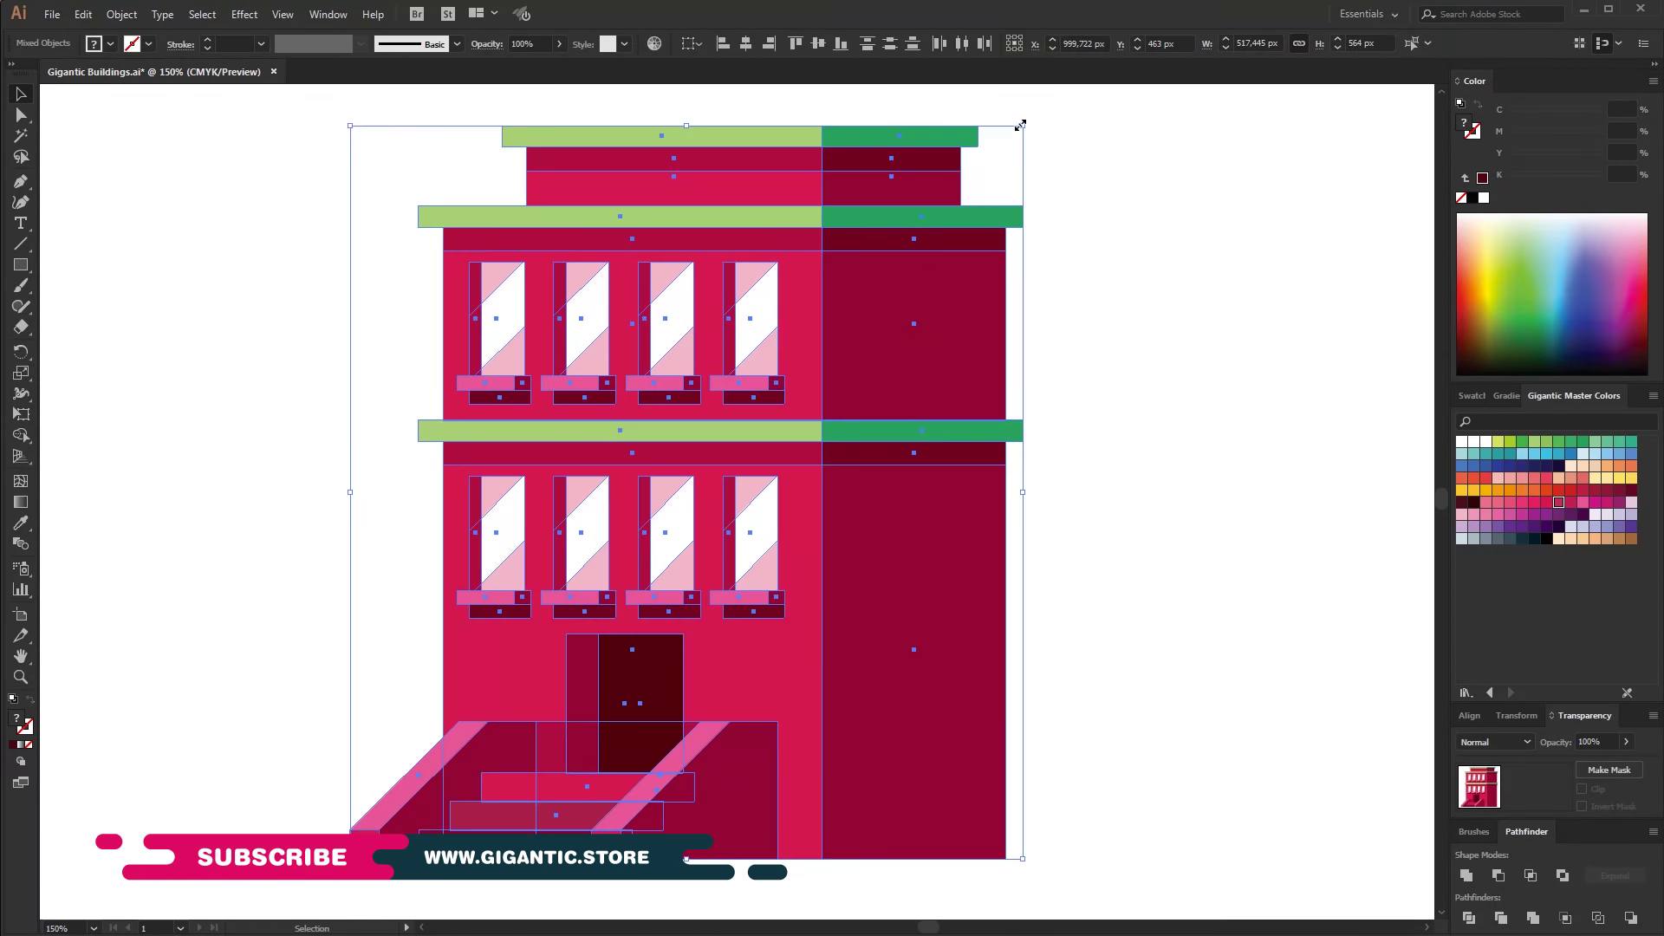
key(ctrl+minus)
click(959, 772)
key(m)
drag(959, 772, 389, 567)
key(ctrl+z)
key(a)
drag(985, 763, 306, 570)
key(Down)
key(Down)
key(Down)
click(661, 772)
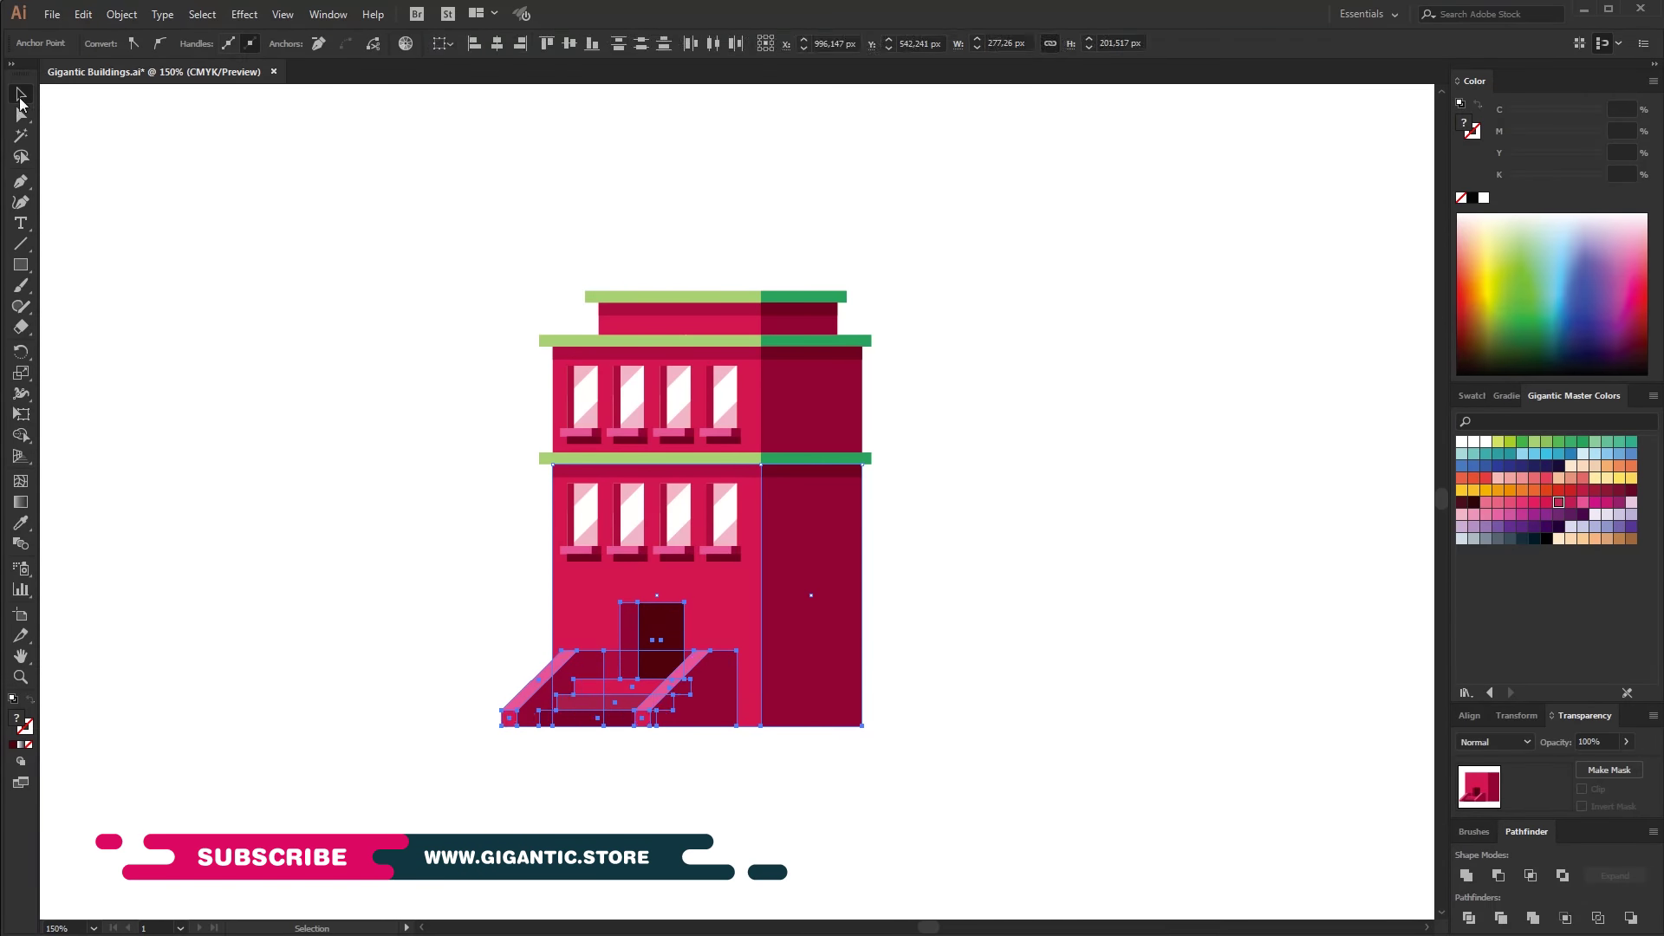
Darken the right side wall to maroon and the thin bands under the ledges.
key(v)
click(811, 587)
click(1570, 178)
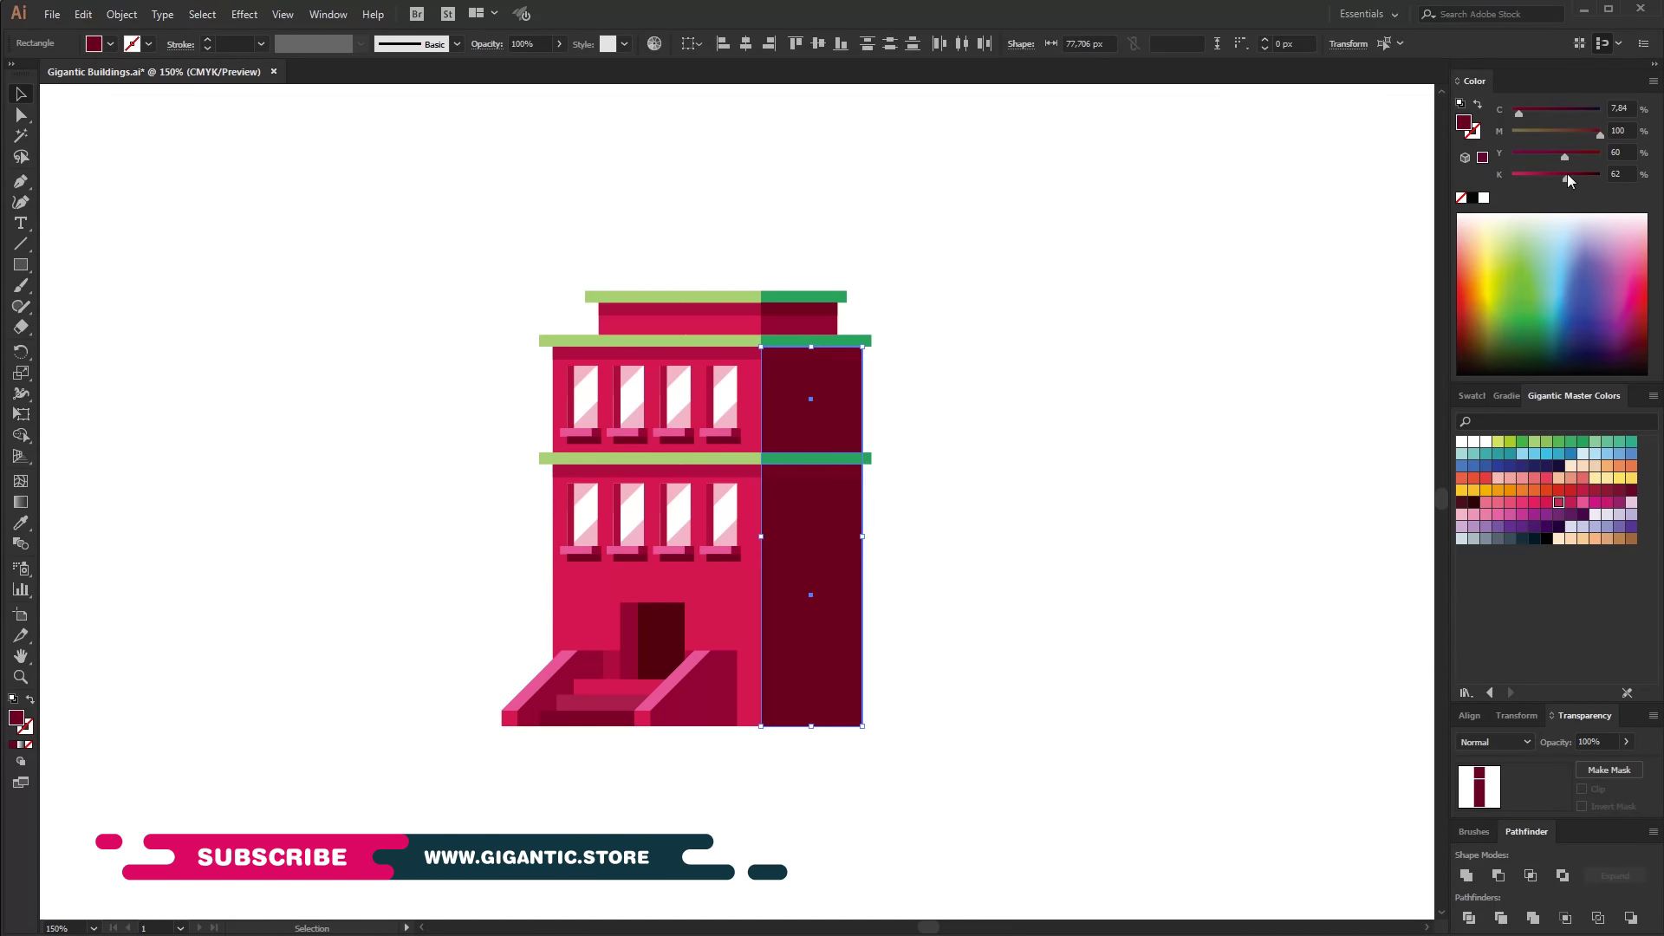
click(1555, 178)
click(811, 470)
key(ctrl+shift+bracketright)
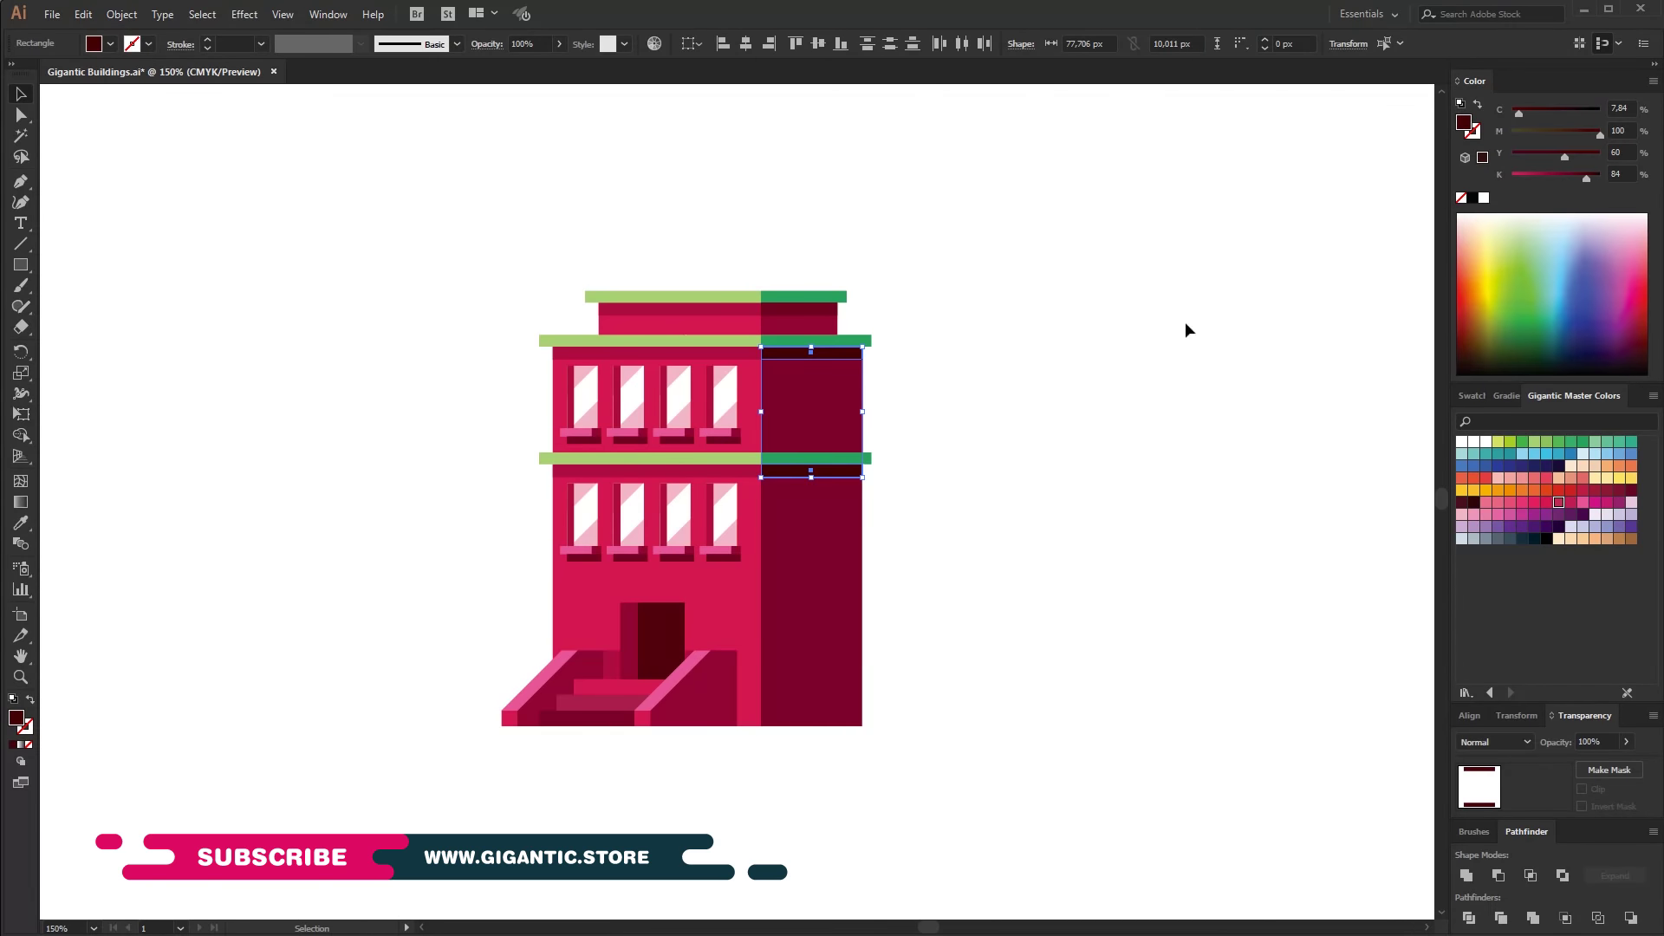
click(997, 477)
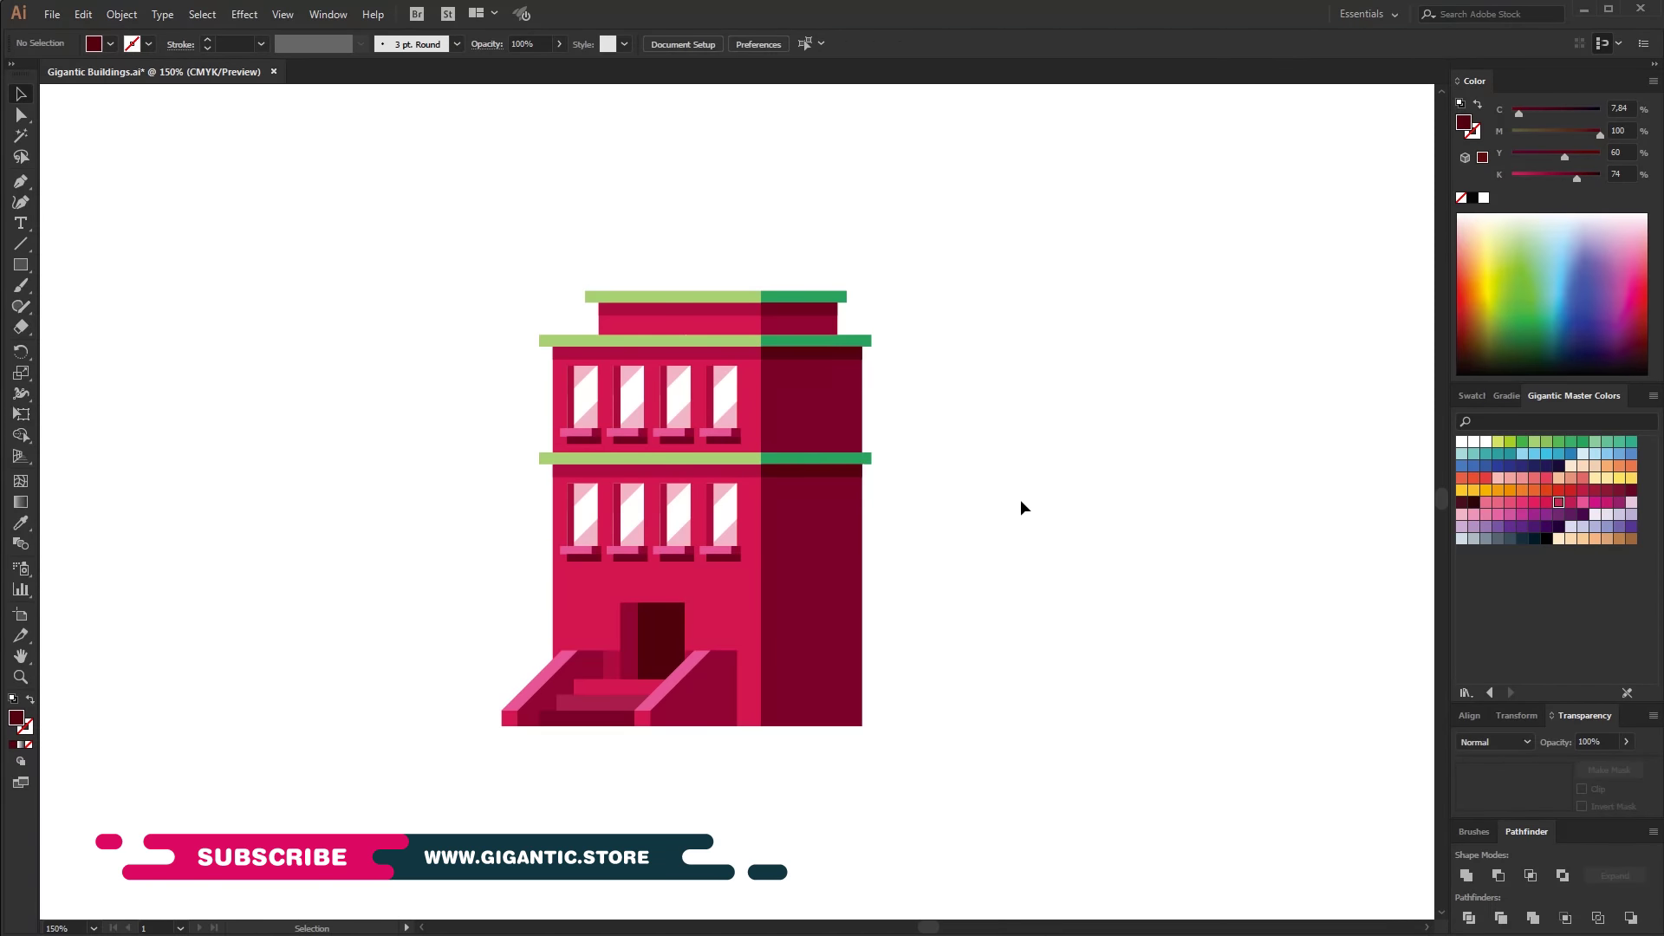
drag(951, 237, 564, 743)
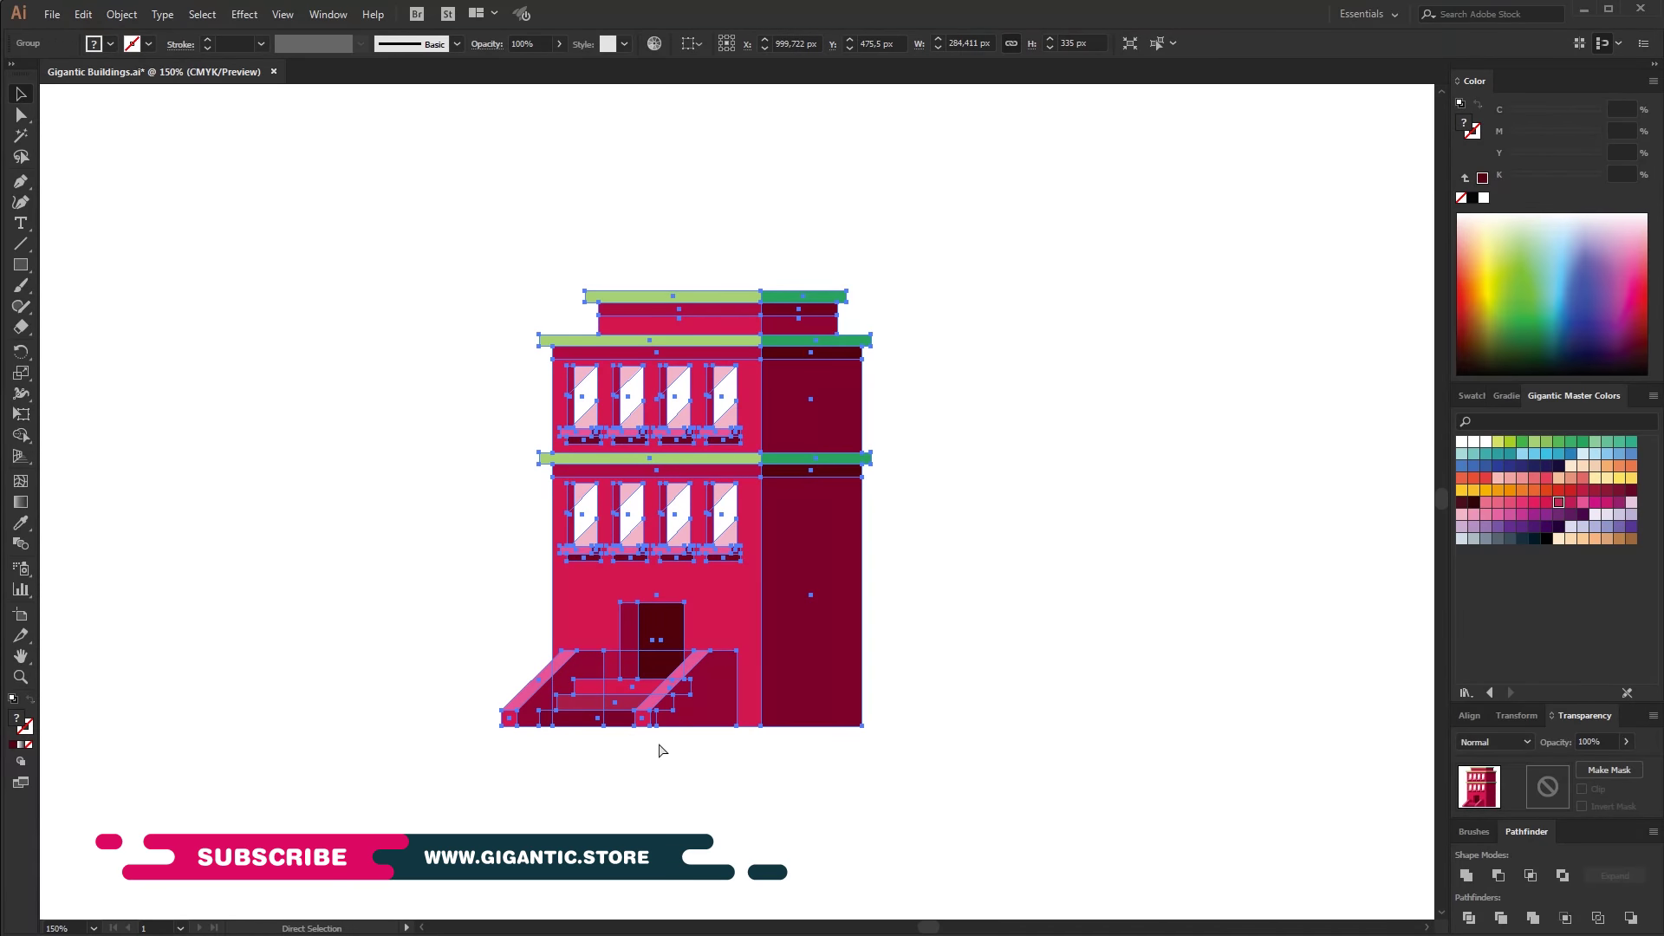
Duplicate the townhouse, stack an extra floor on the copy, and butt it against the original.
drag(648, 592, 1051, 592)
right_click(1098, 659)
click(948, 255)
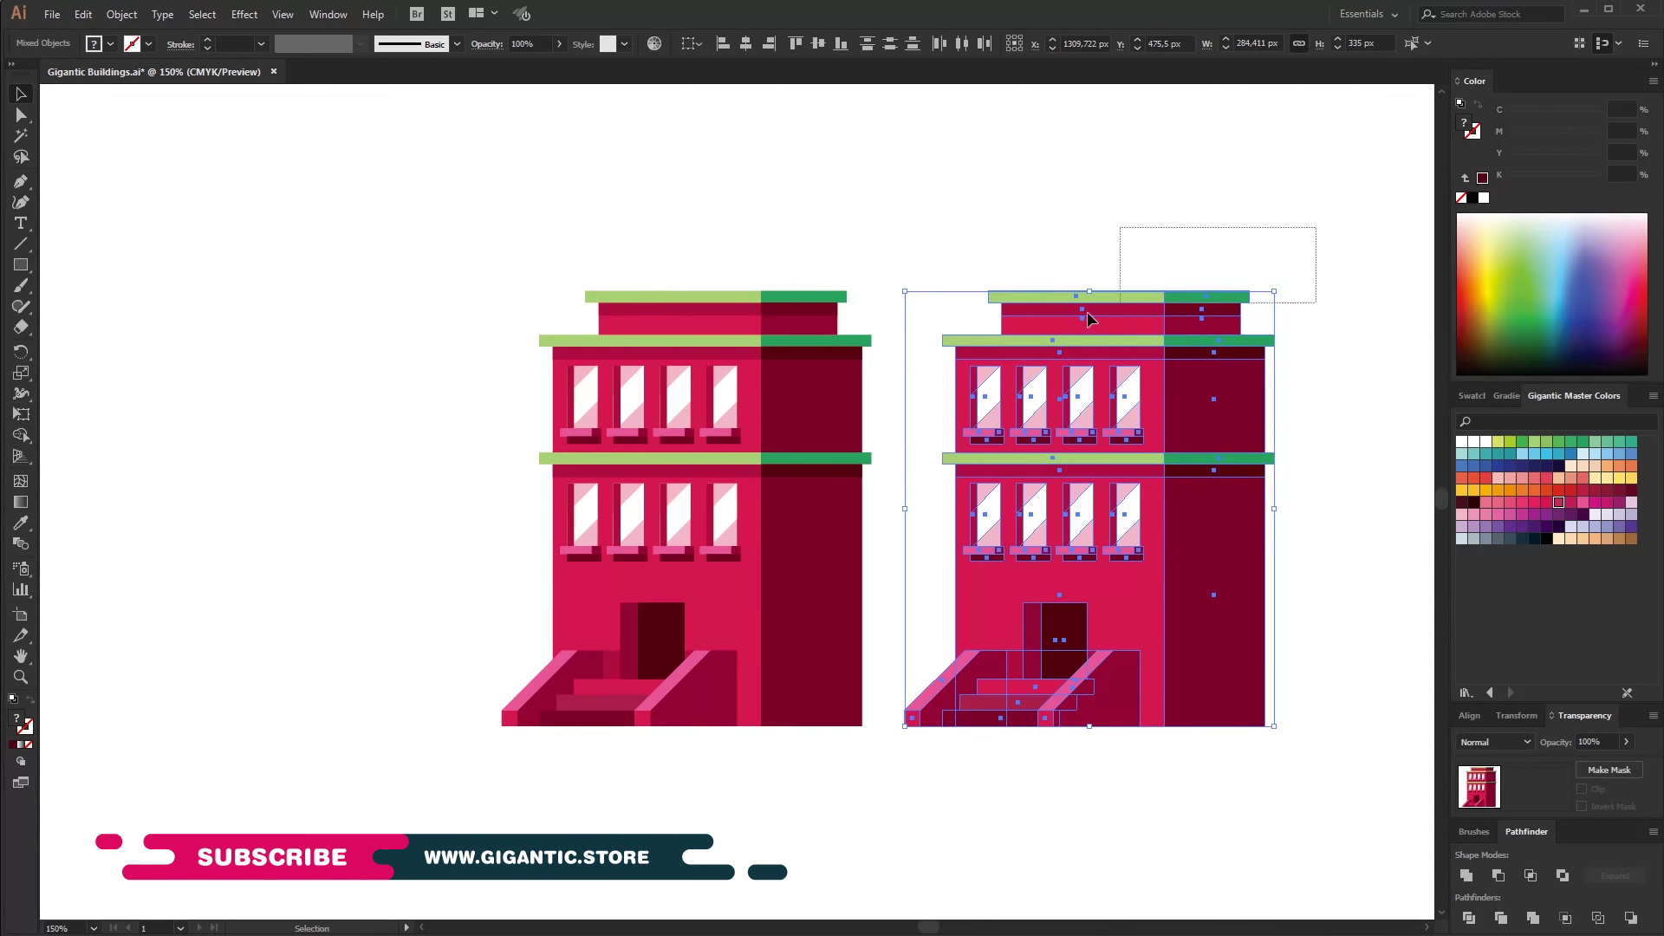
drag(1307, 448, 1200, 313)
drag(1317, 192, 902, 752)
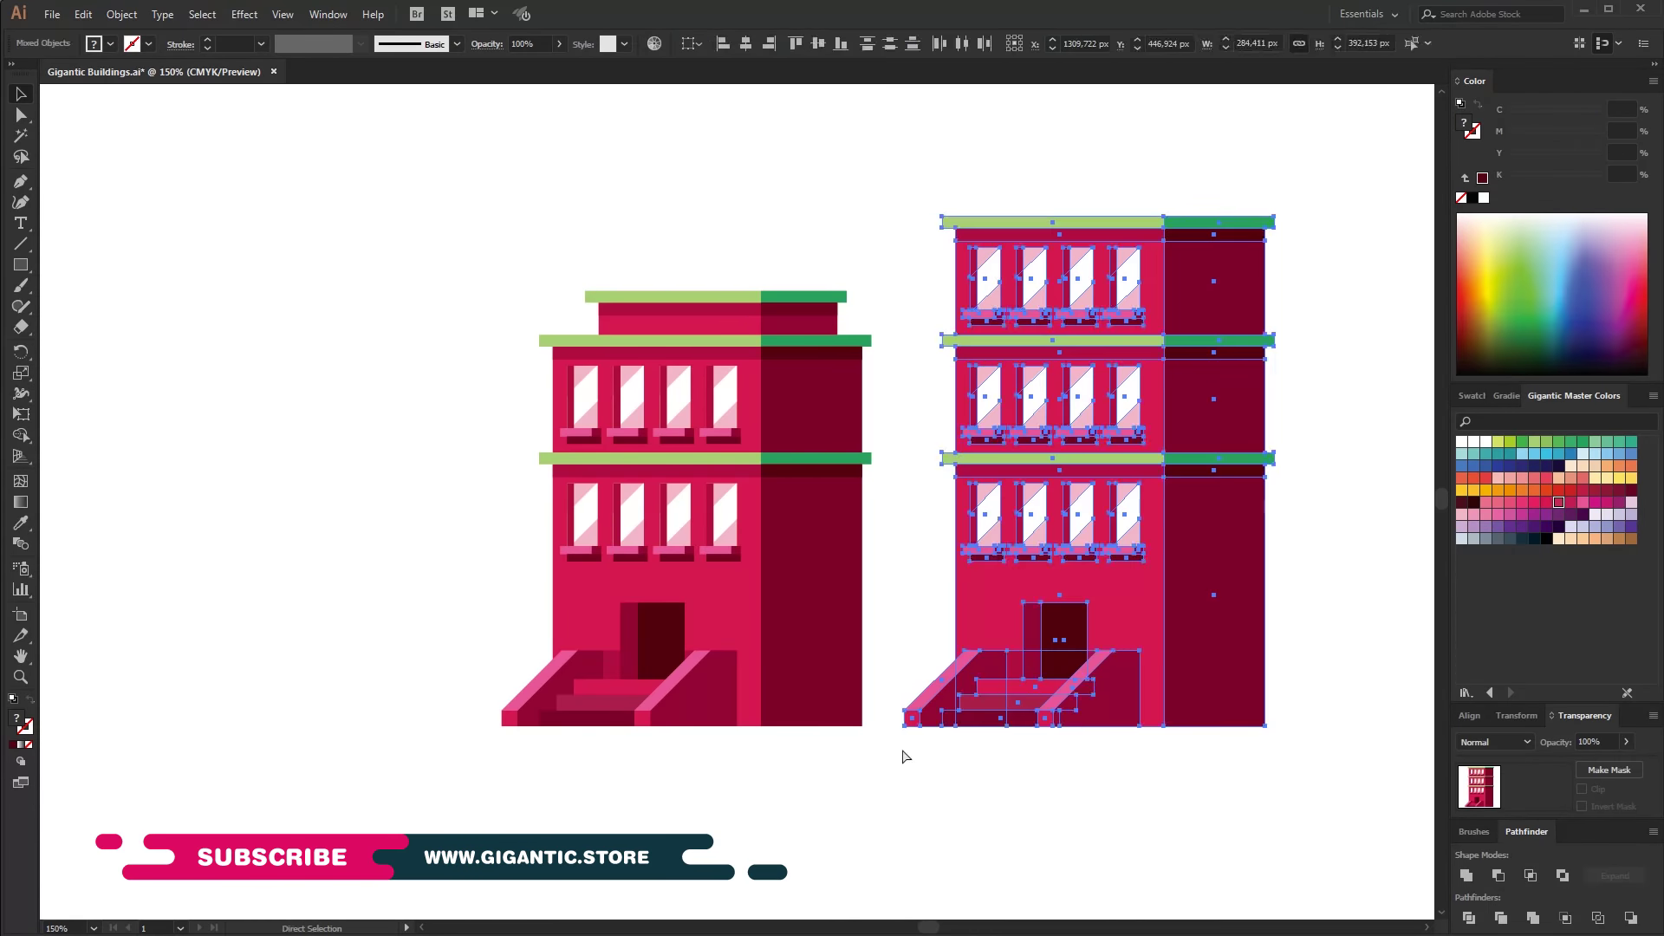
mouse_move(1131, 584)
mouse_down()
mouse_move(960, 585)
mouse_move(982, 586)
mouse_up()
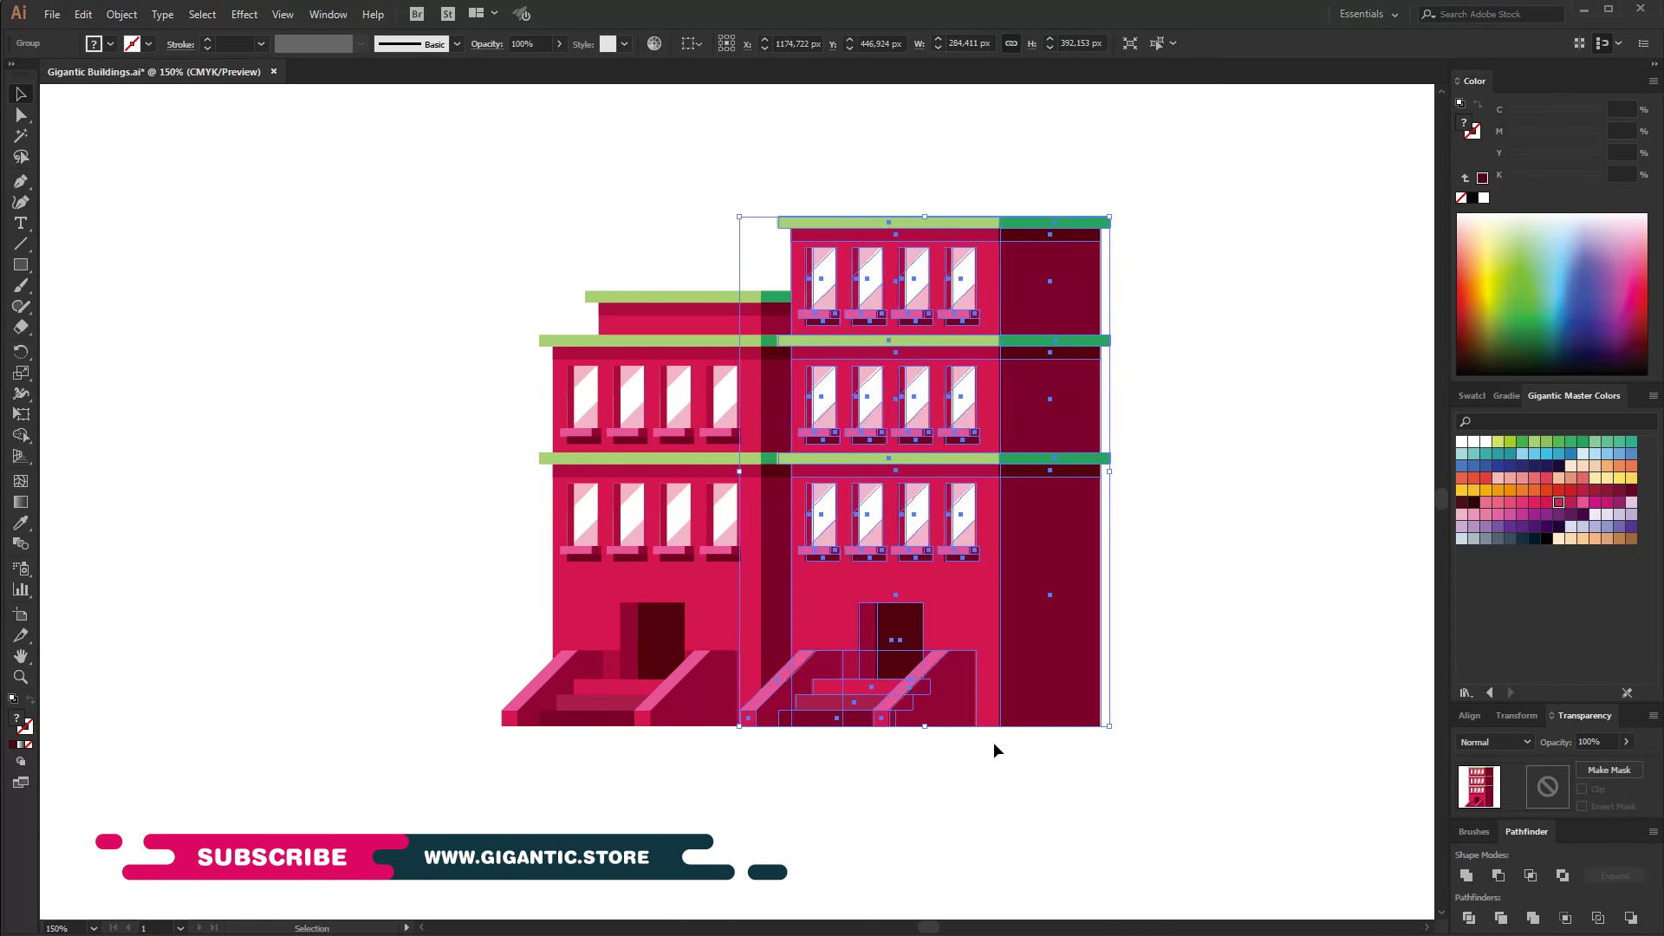
key(Right)
key(Right)
key(Right)
Shrink the townhouse pair, move it right, and widen the dark side wall slightly.
key(a)
drag(1203, 169, 585, 812)
key(v)
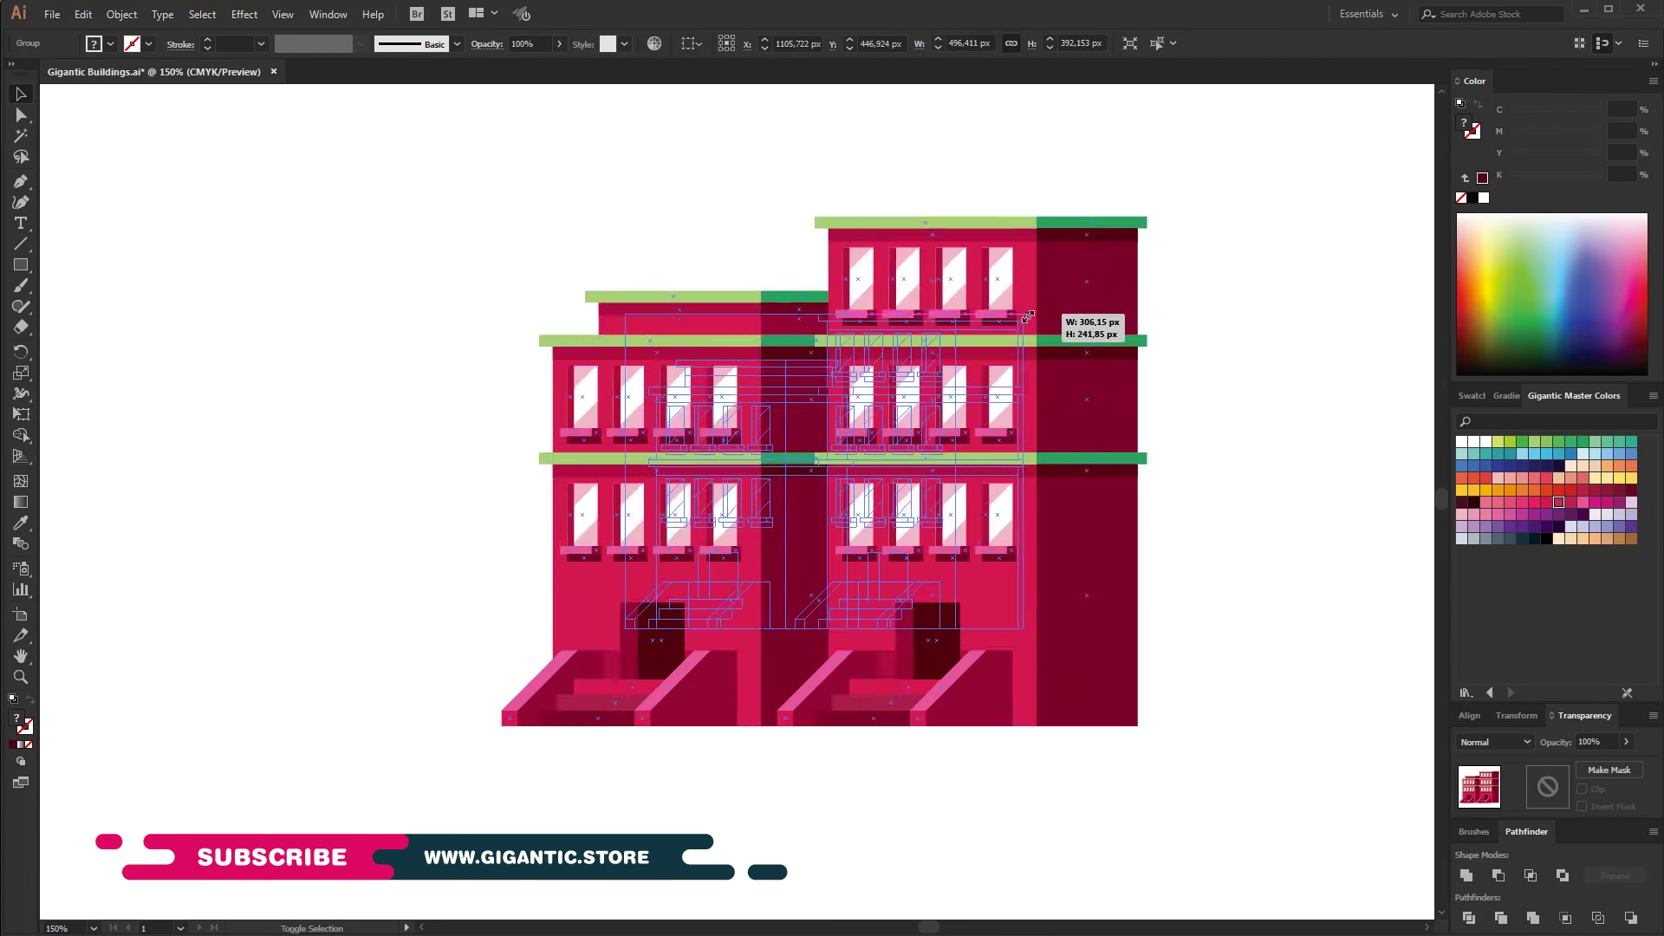
drag(1145, 217, 1114, 538)
key(ctrl+shift+a)
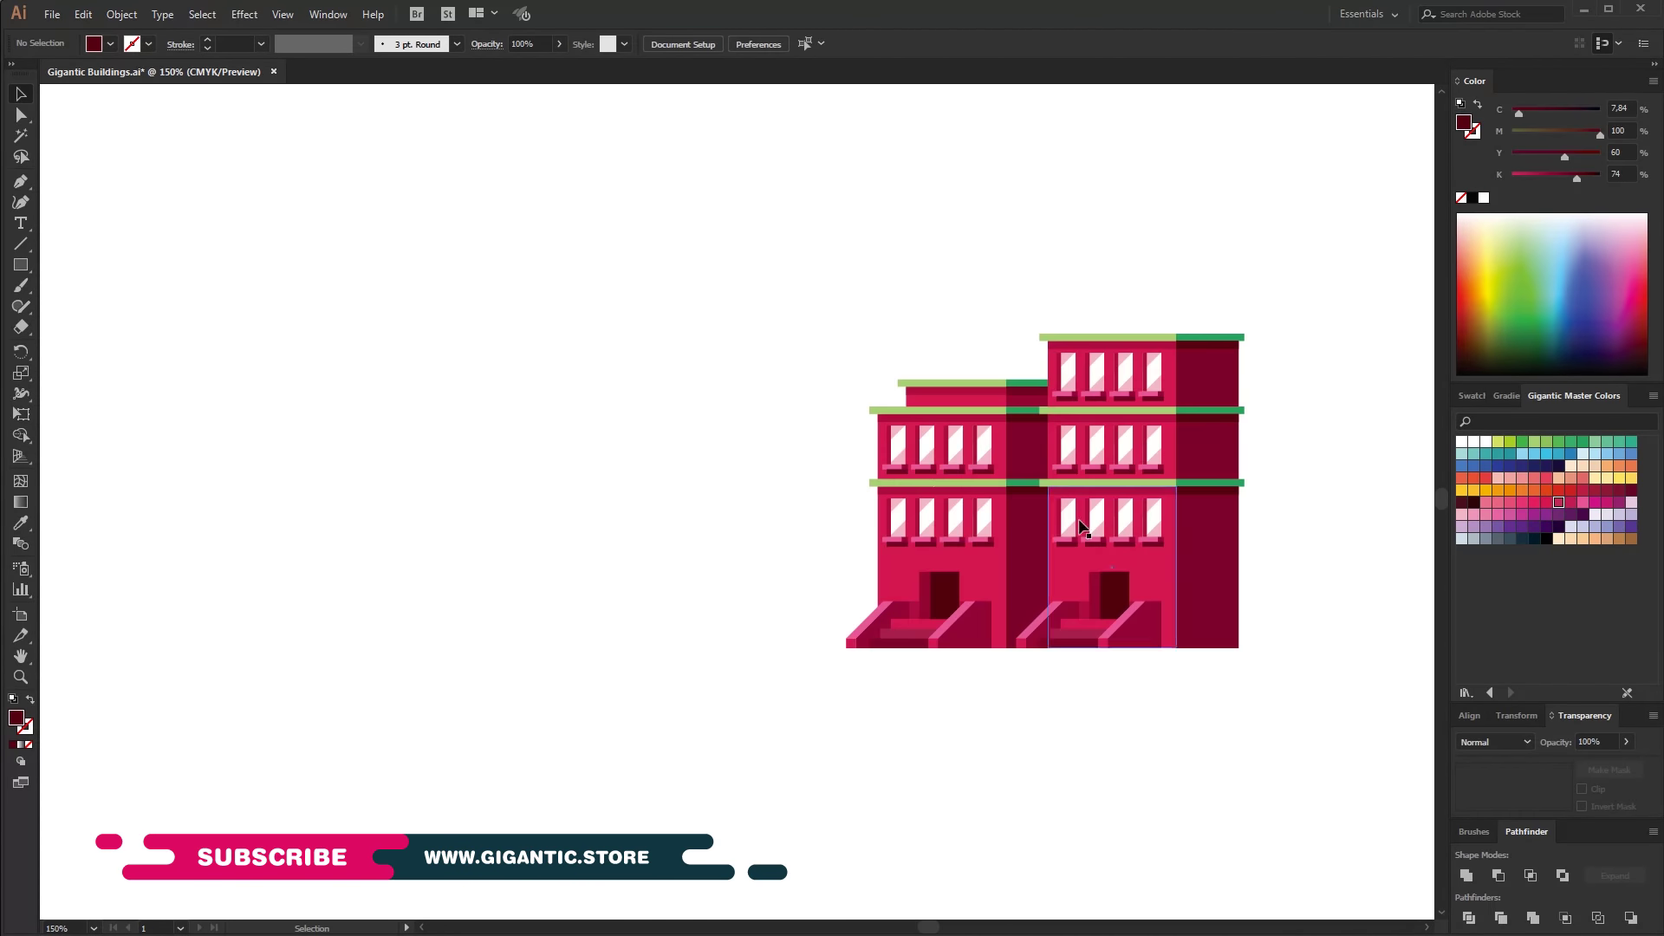
drag(1295, 260, 1207, 688)
key(Right)
key(Right)
key(Right)
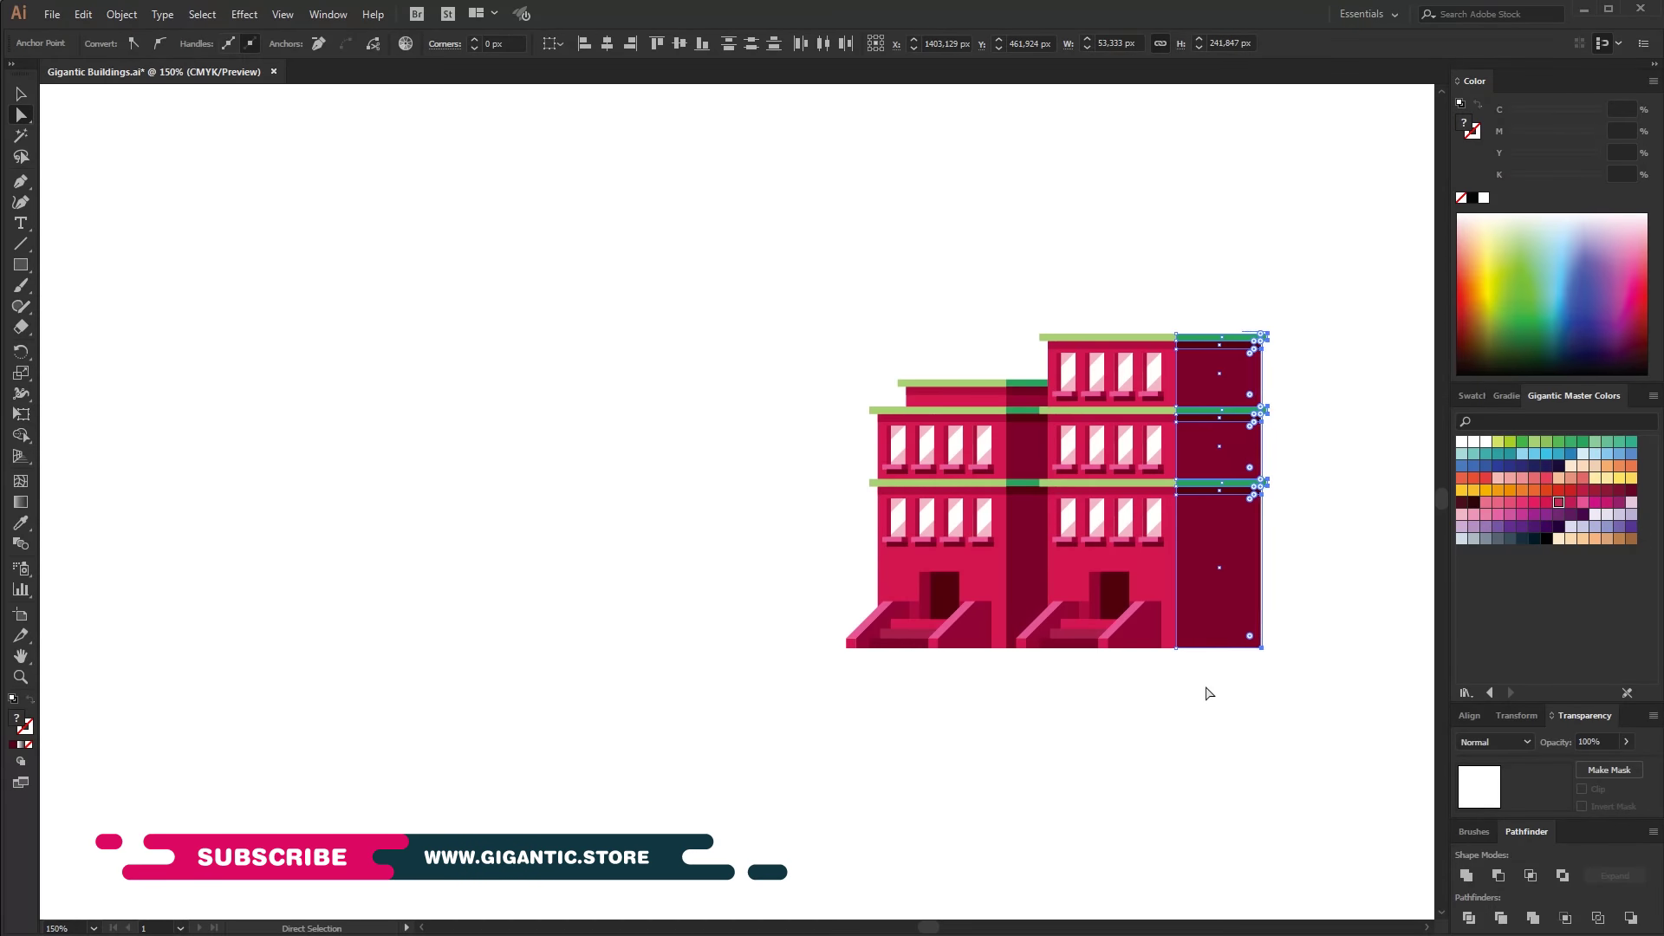
key(ctrl+shift+a)
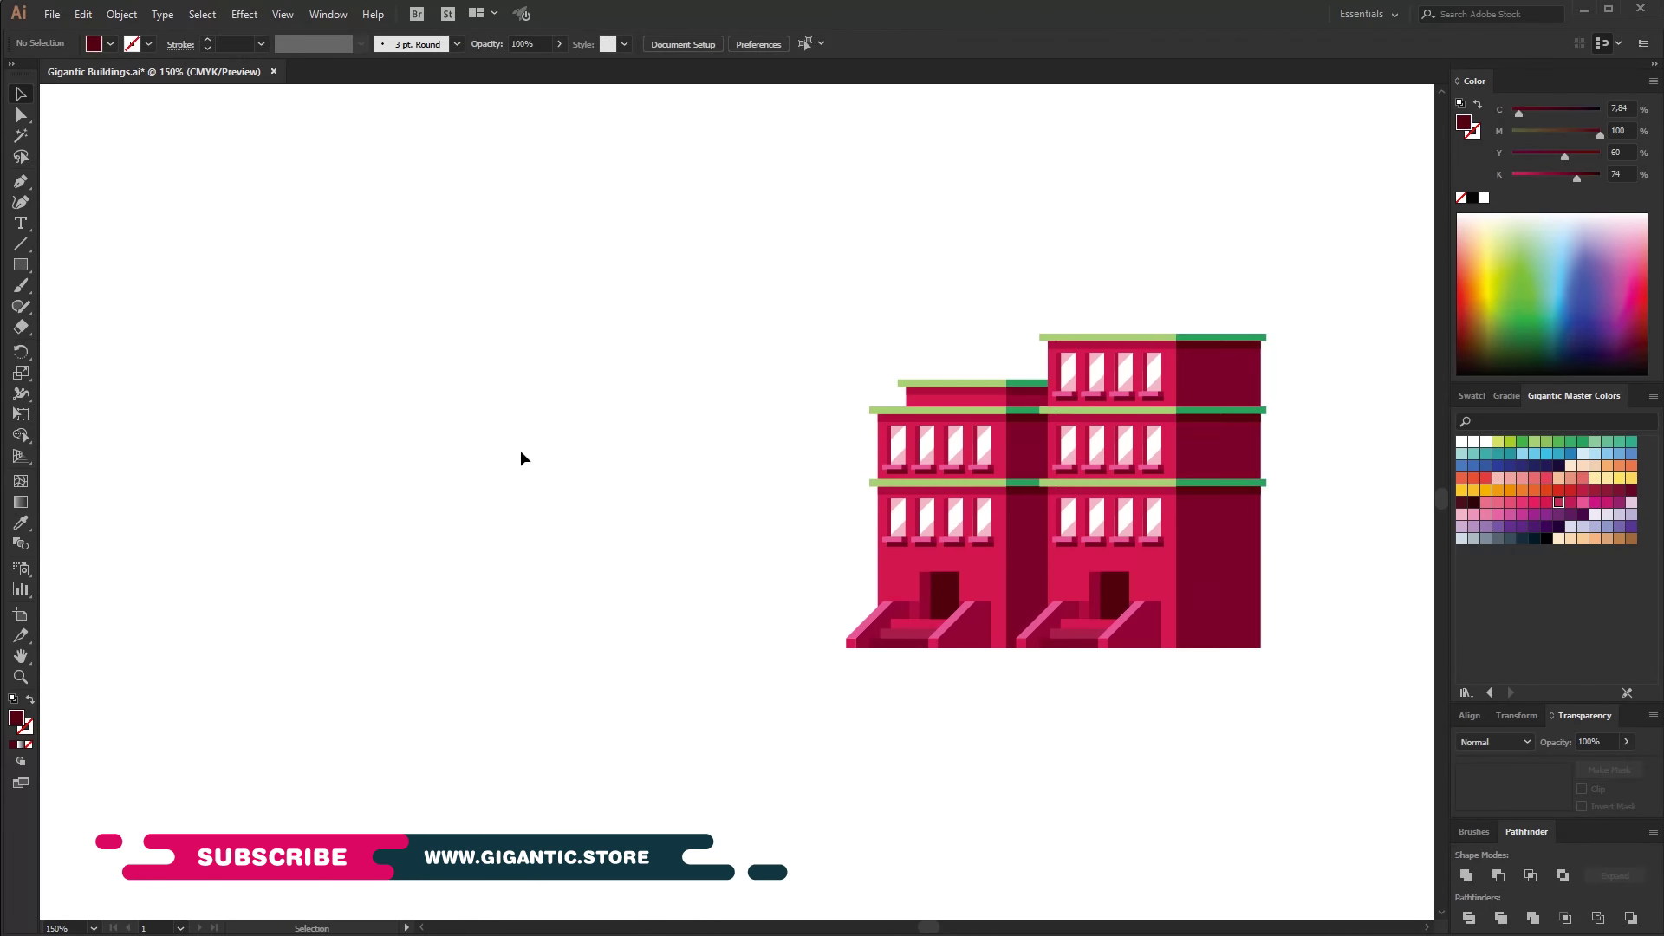
Draw a tall cyan skyscraper rectangle with a light-cyan window strip near the top.
key(m)
mouse_move(379, 211)
mouse_down()
mouse_move(623, 735)
mouse_move(575, 772)
mouse_up()
click(1546, 453)
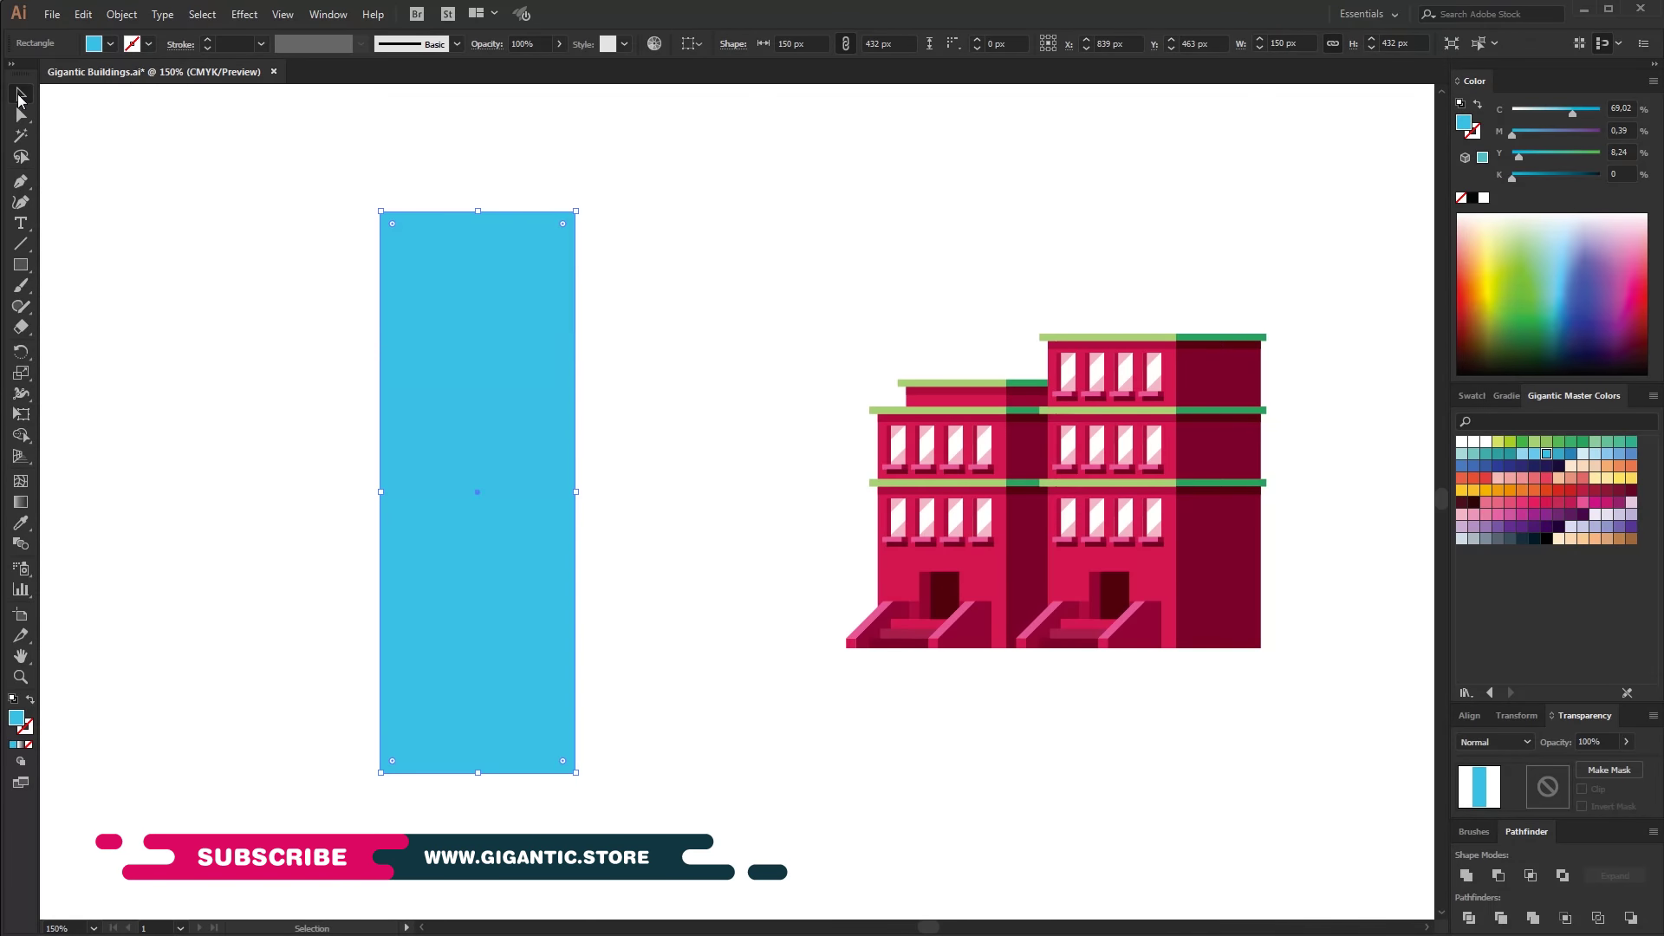
drag(487, 257, 555, 246)
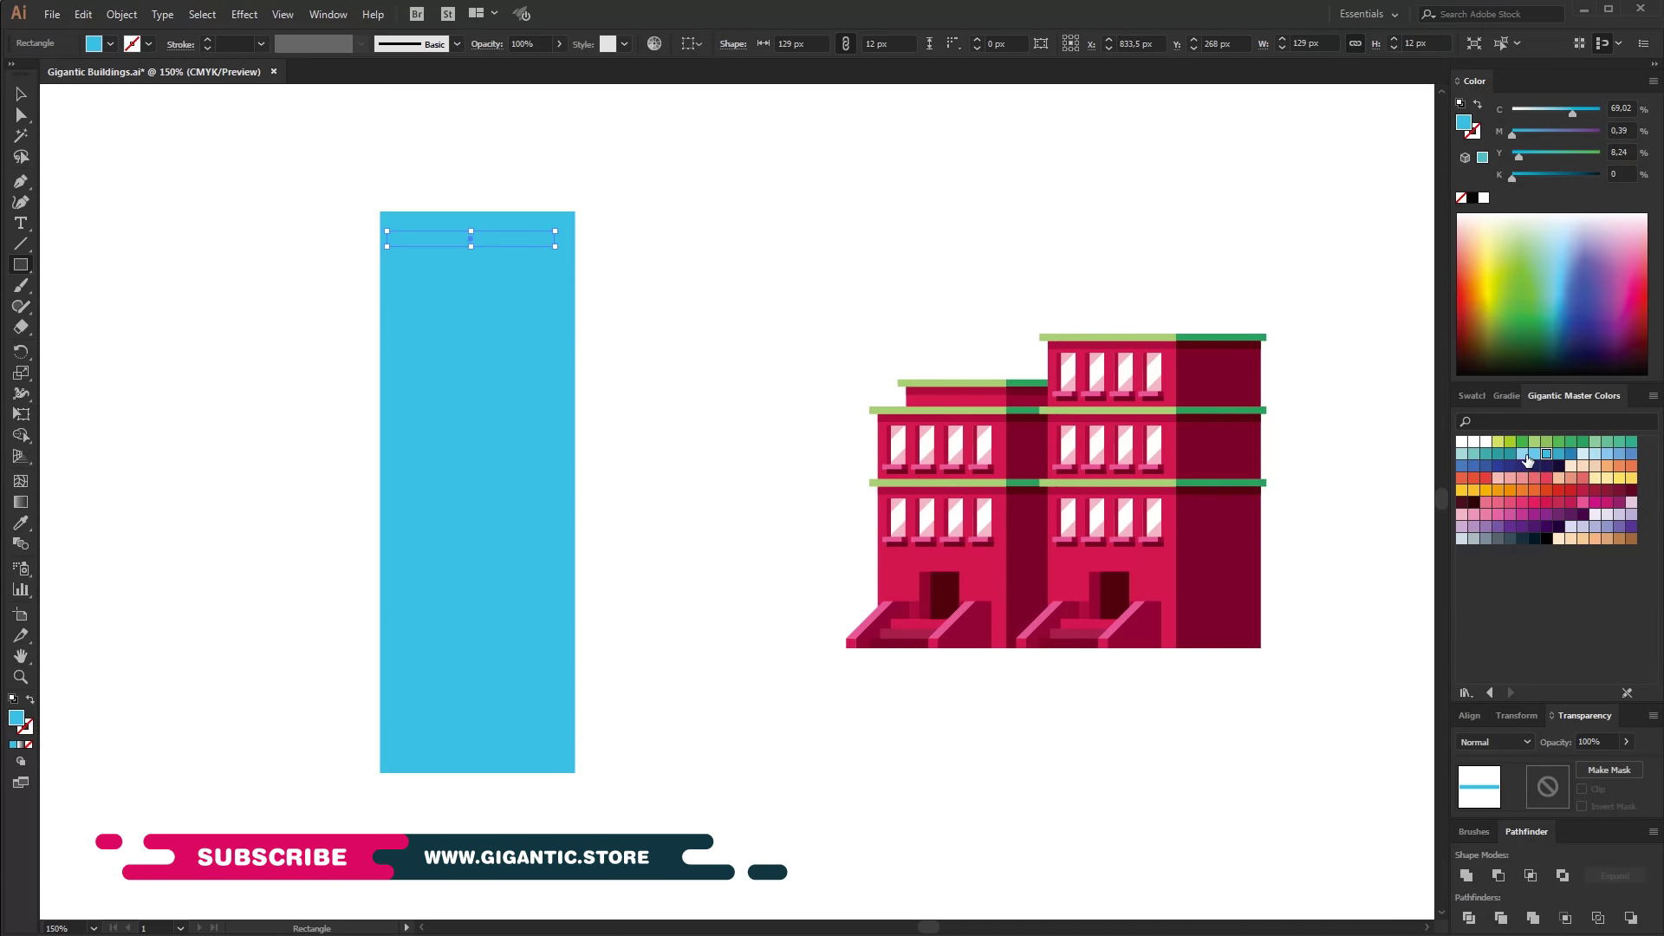
click(1523, 454)
click(19, 95)
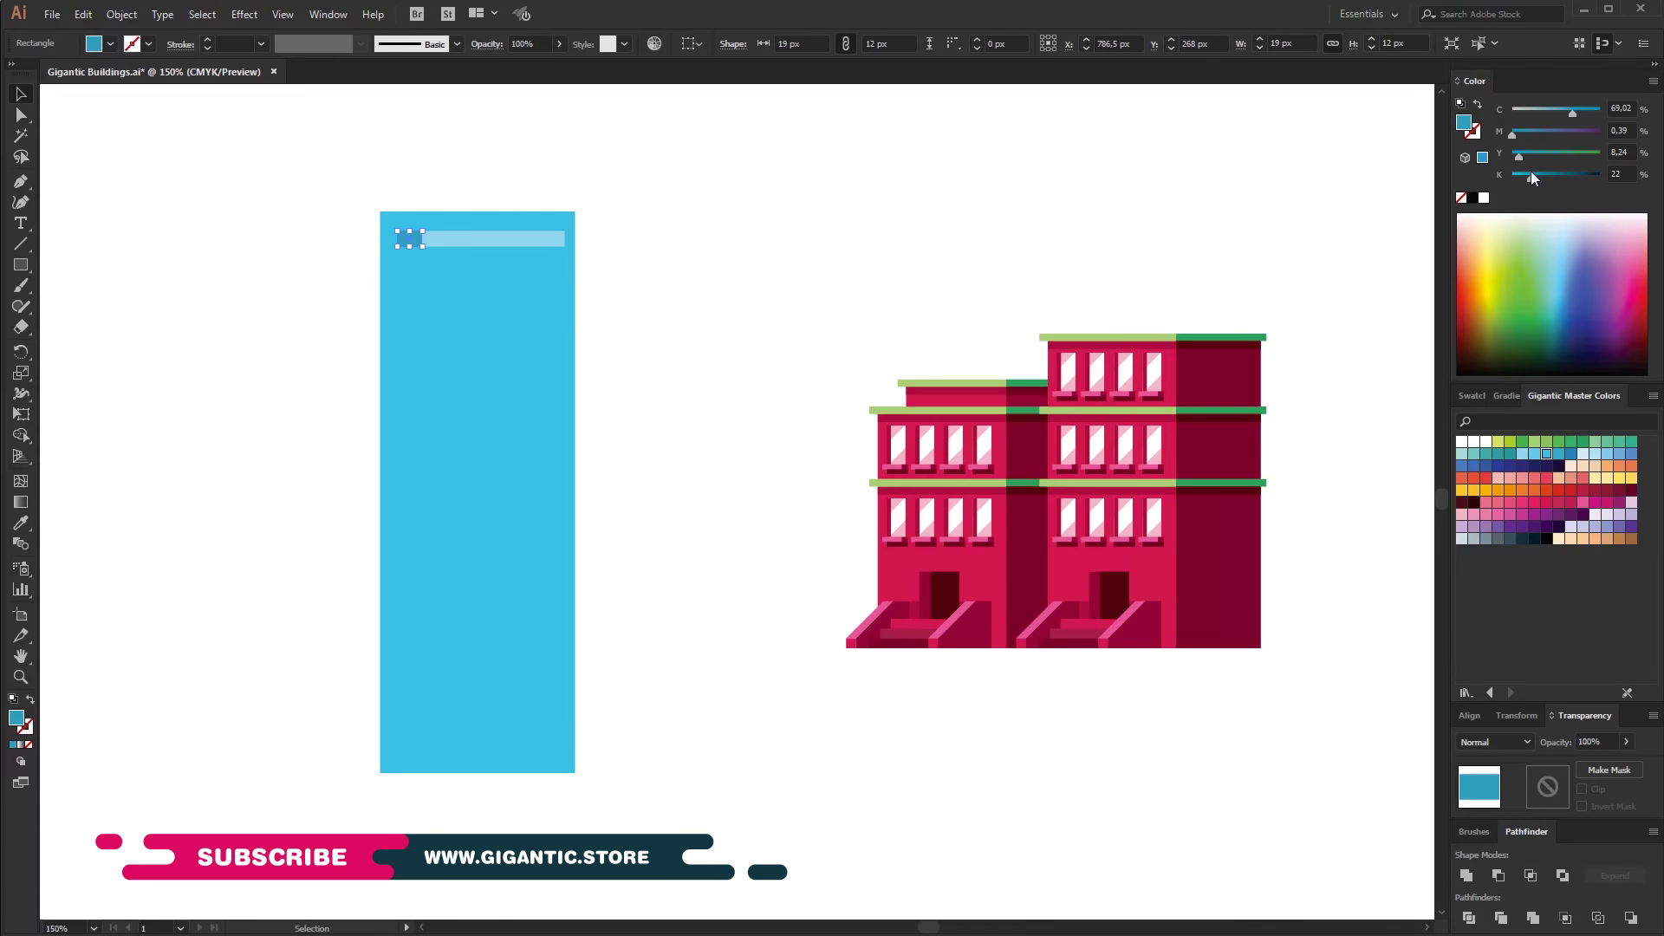
drag(685, 198, 486, 260)
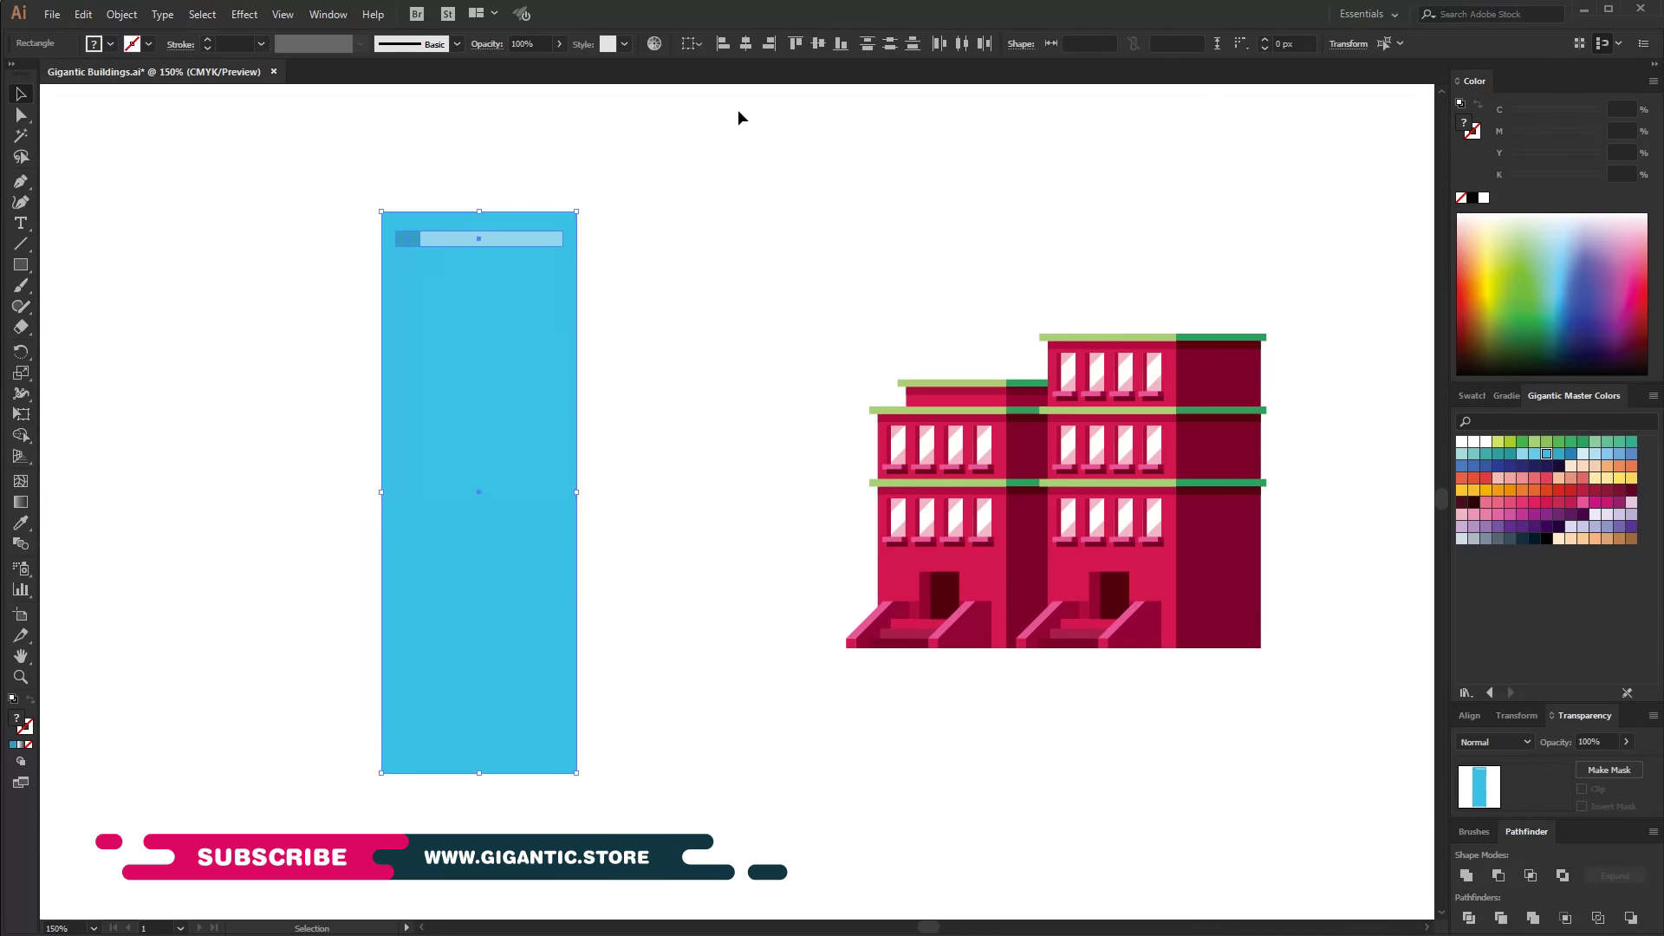
Add a darker blue side face to the tower with a short strip and darkened square.
key(a)
click(524, 368)
drag(384, 494, 713, 494)
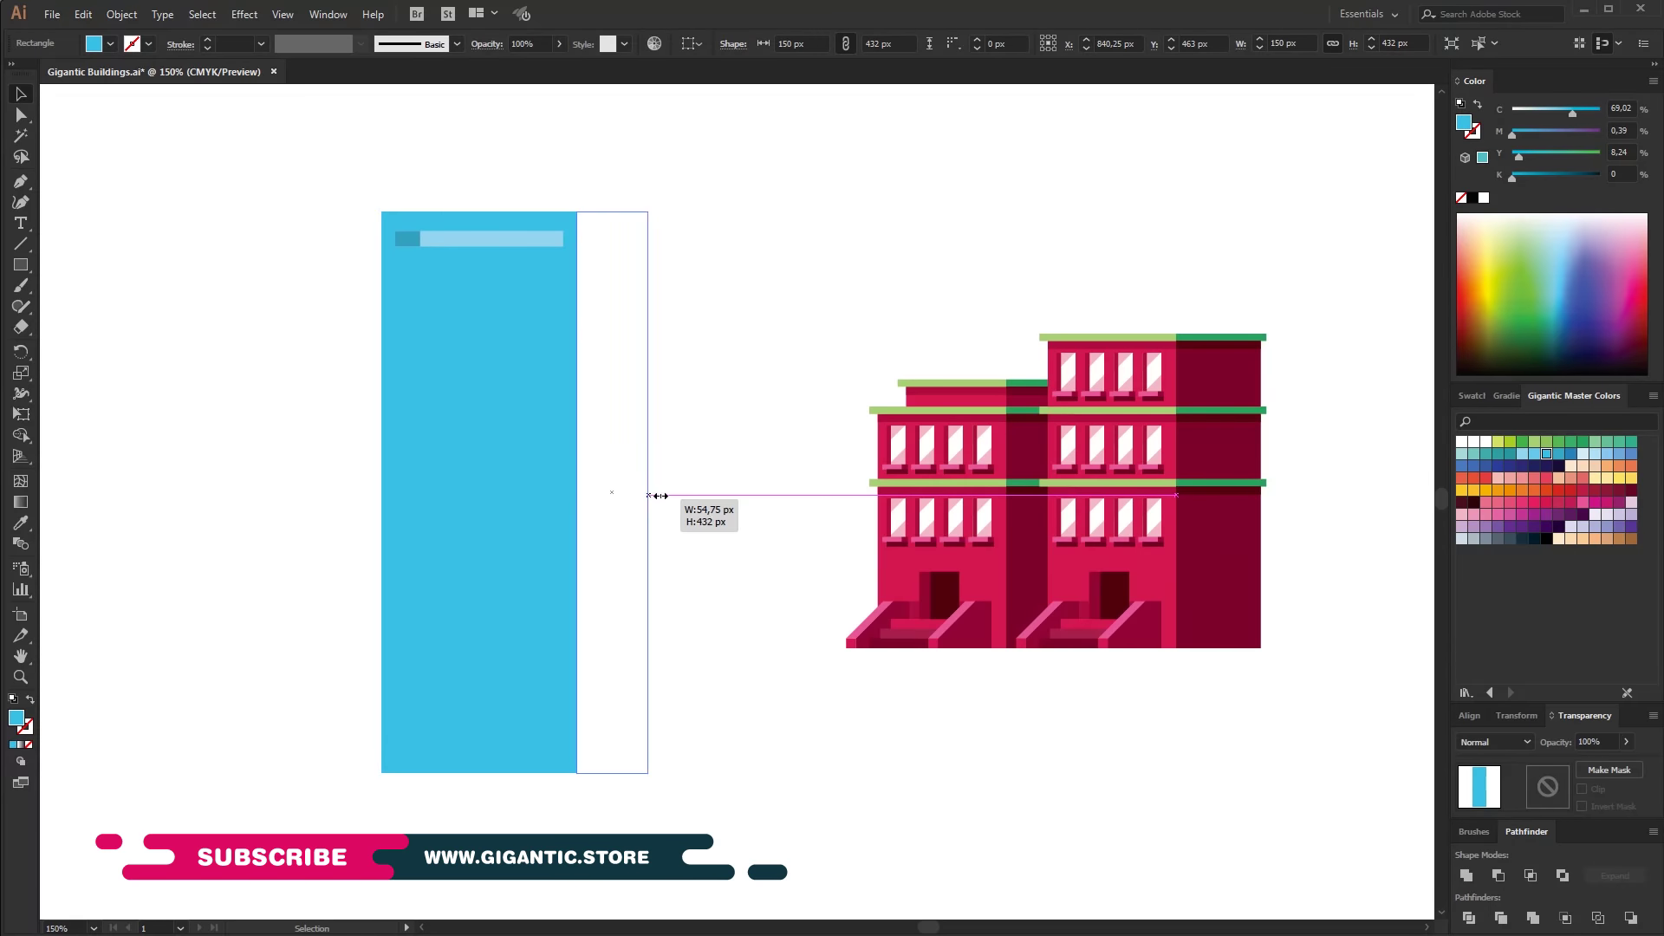
drag(1512, 177, 1530, 176)
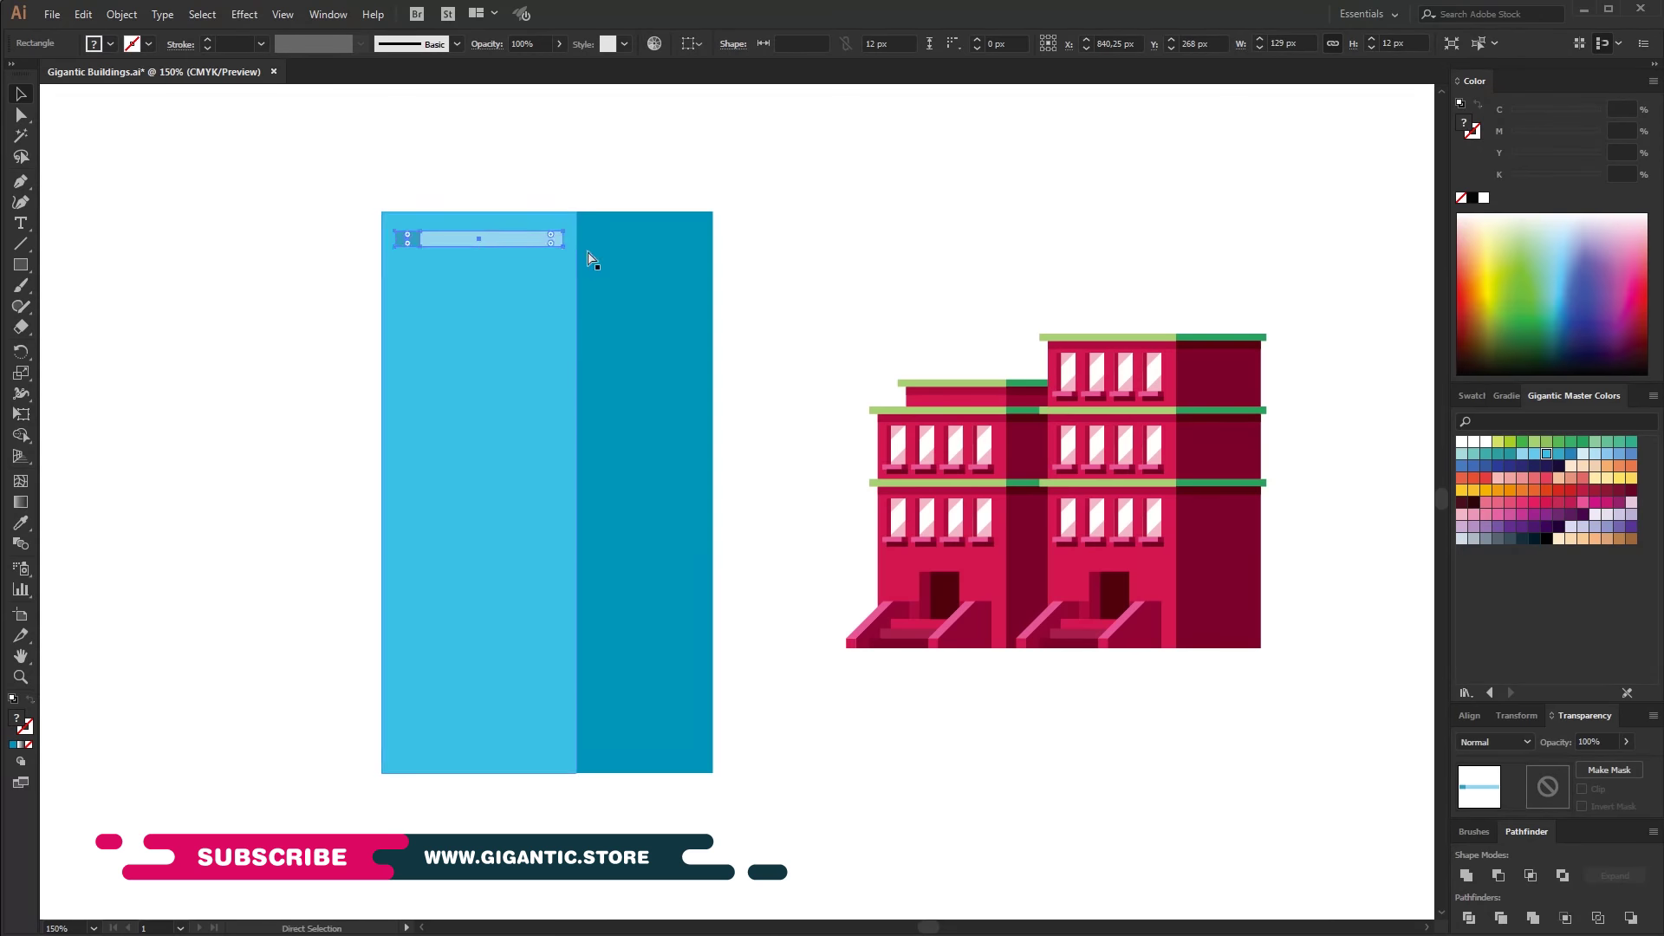
mouse_move(428, 185)
mouse_down()
mouse_move(554, 248)
mouse_move(771, 260)
mouse_move(697, 239)
mouse_up()
click(21, 115)
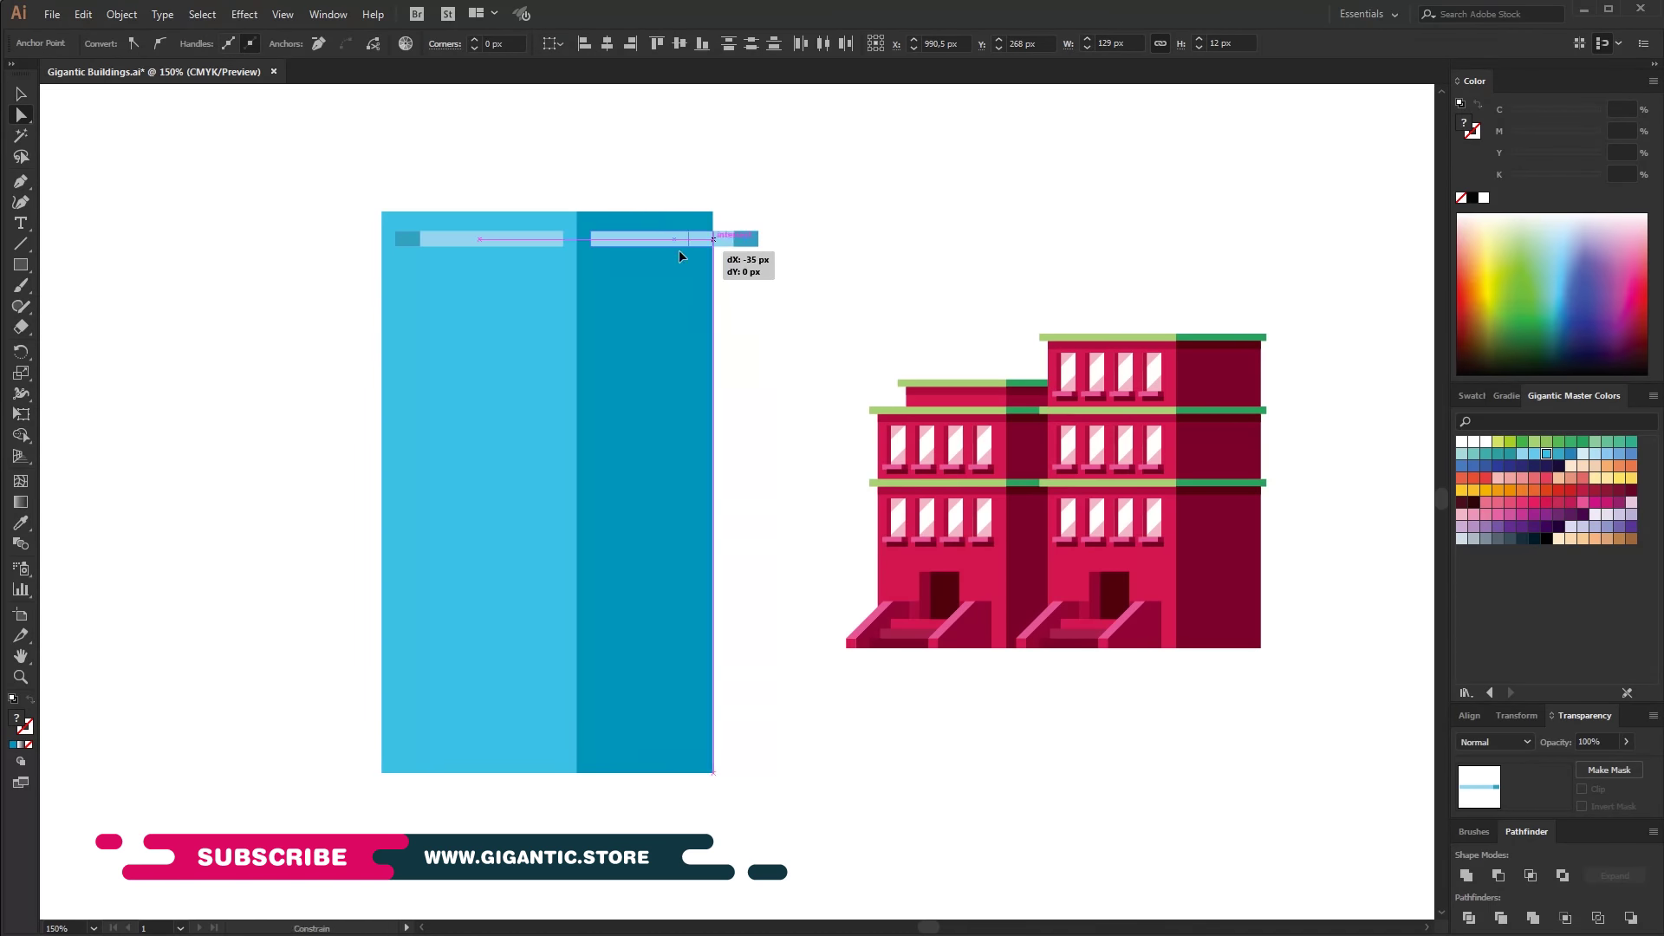
click(21, 94)
click(654, 240)
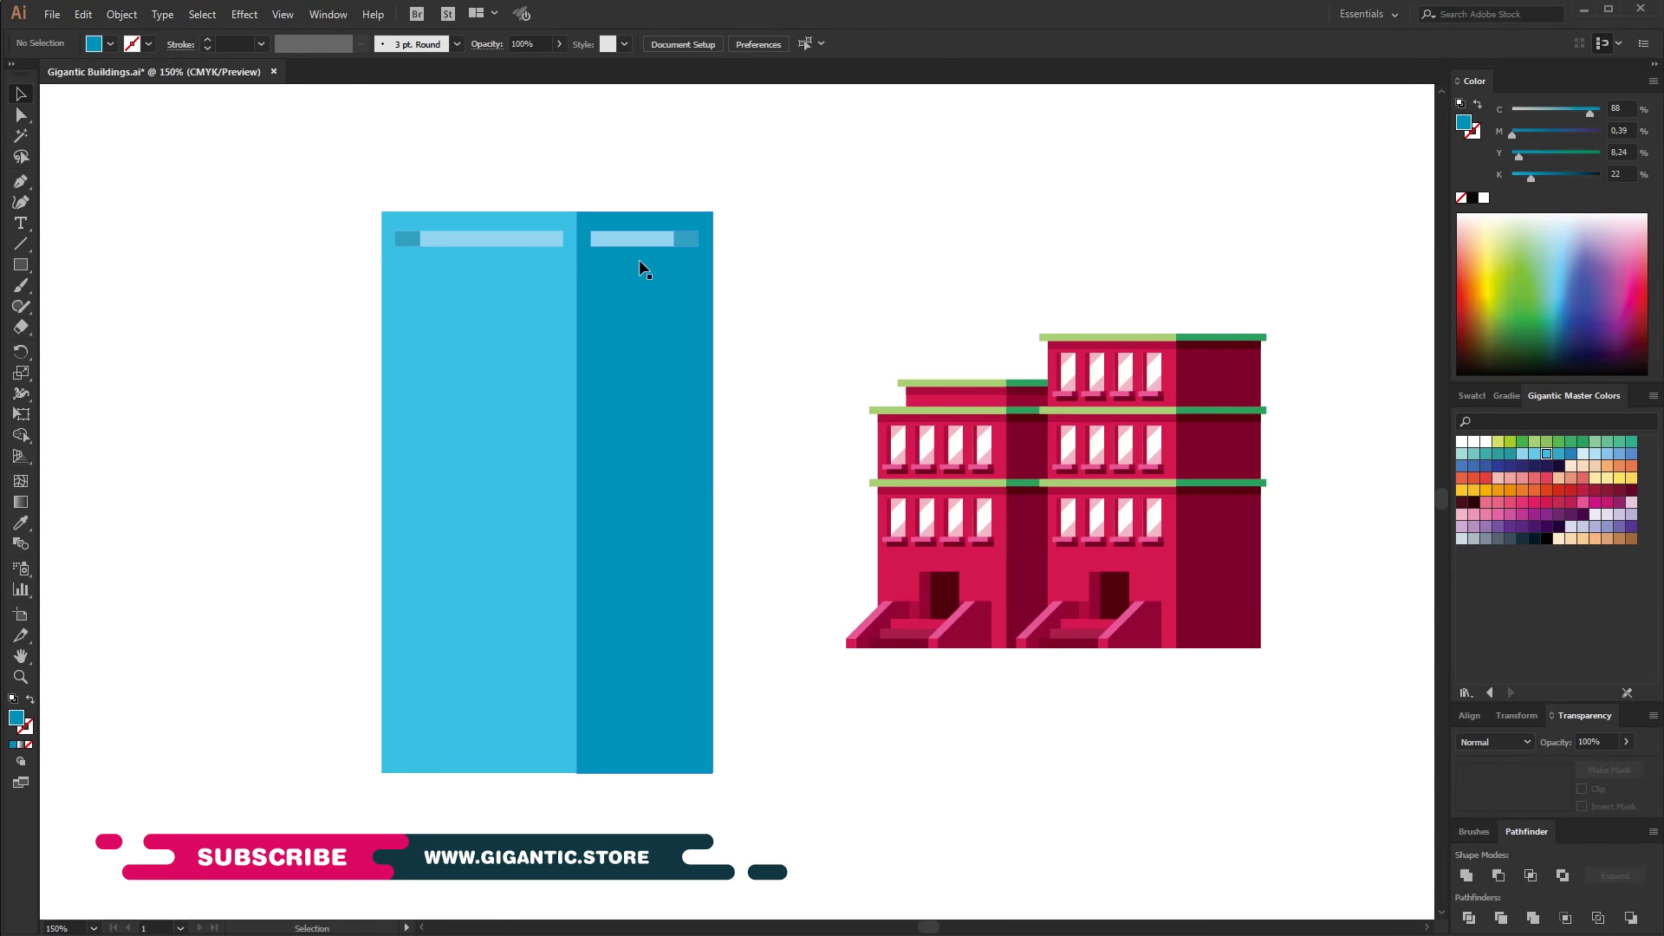
click(689, 240)
drag(1572, 111, 1587, 109)
drag(1512, 177, 1521, 175)
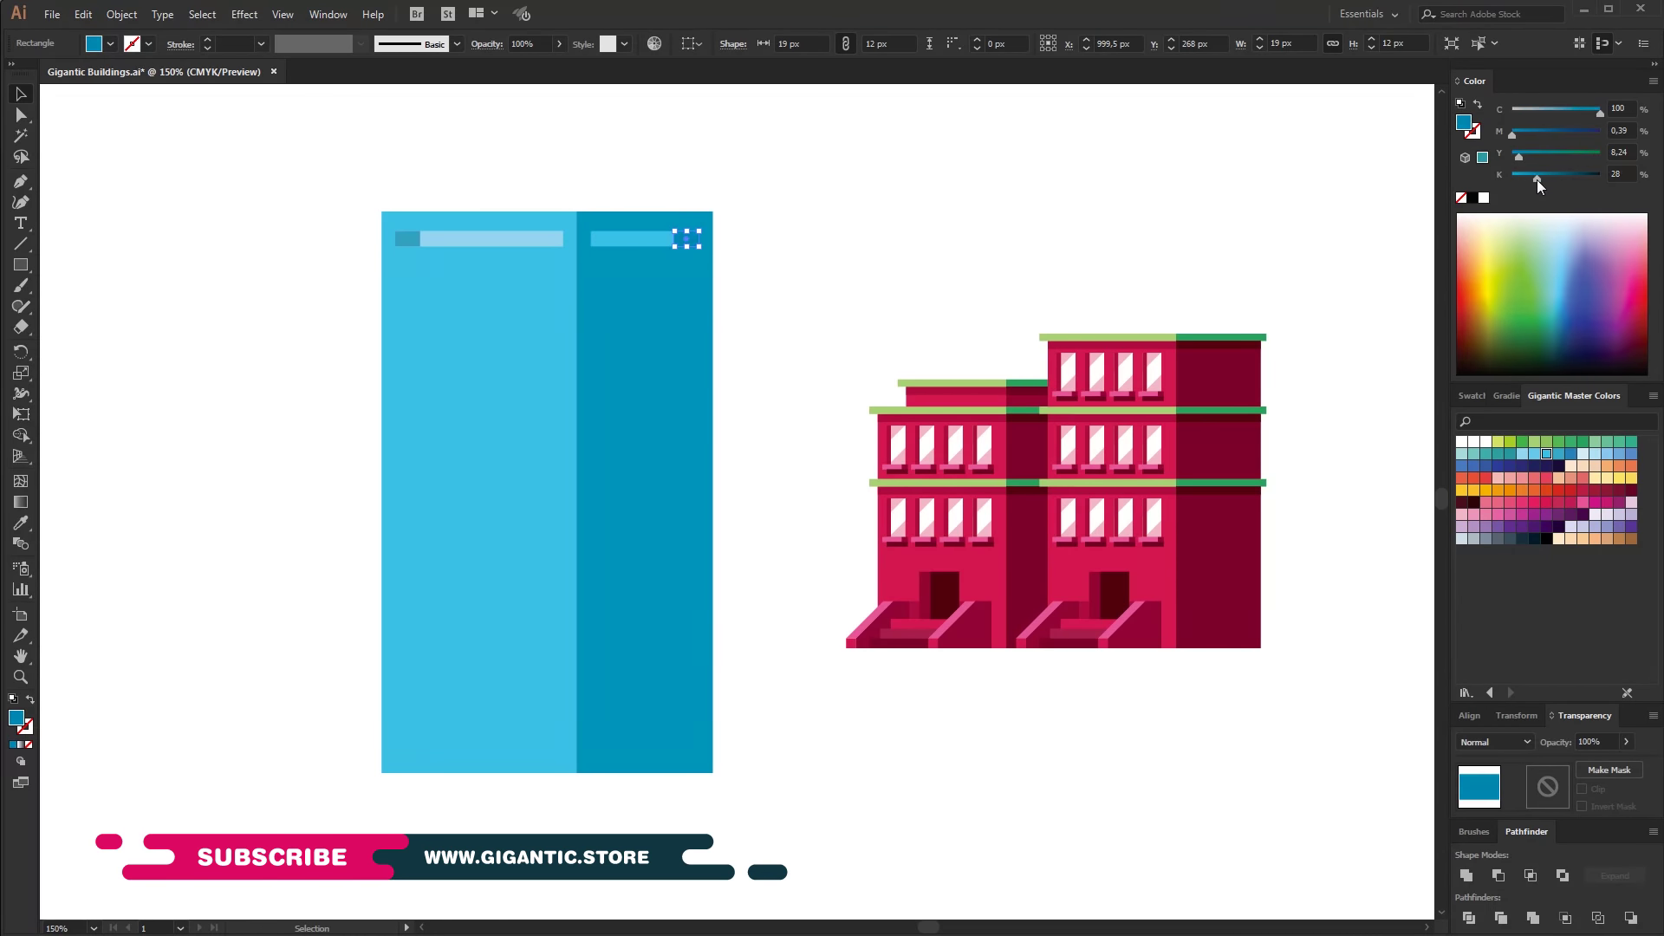
click(765, 189)
Copy the window row to the tower's bottom and blend to fill evenly spaced rows.
drag(764, 189, 709, 336)
click(752, 282)
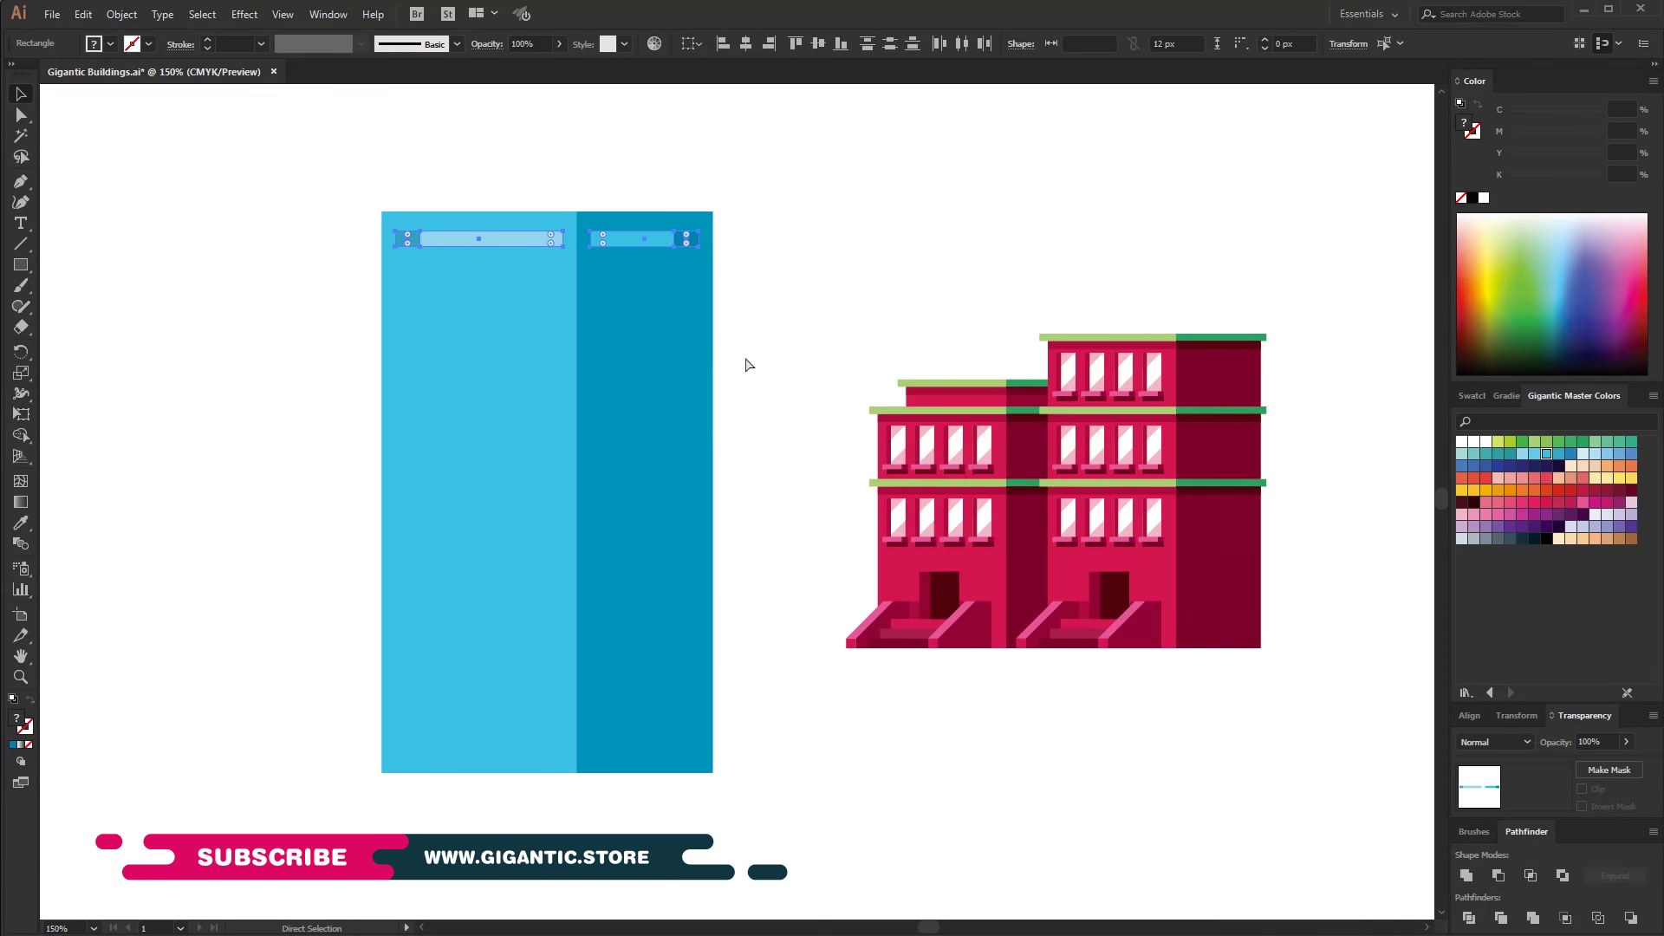
mouse_move(669, 239)
mouse_down()
mouse_move(662, 757)
mouse_move(660, 735)
mouse_up()
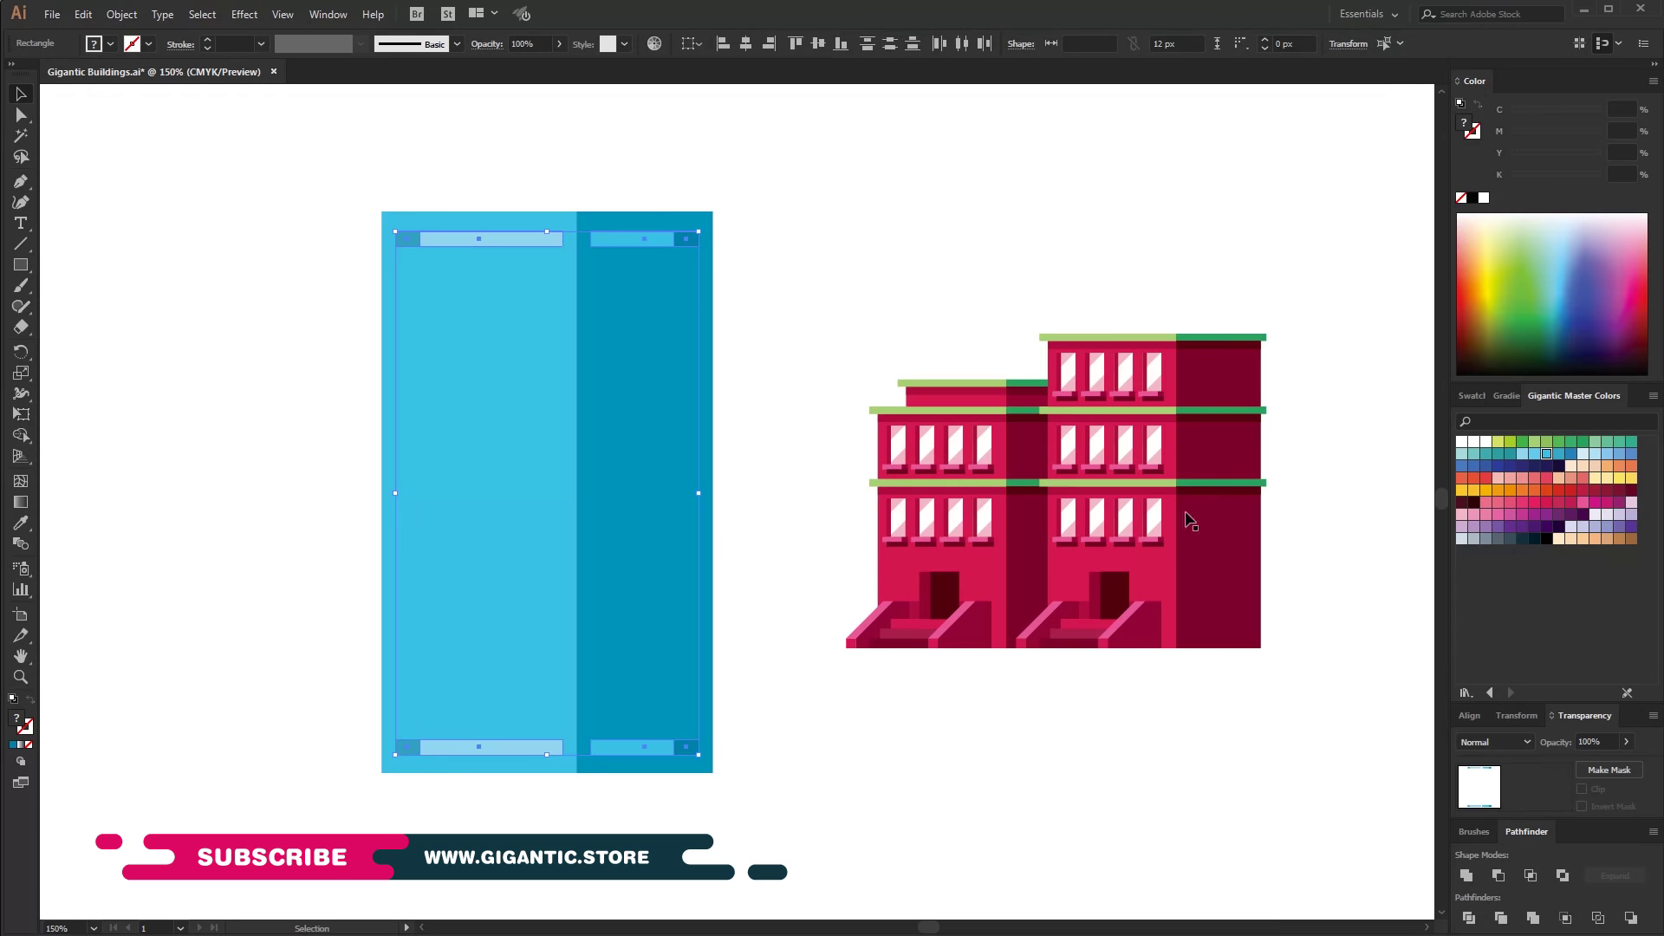
key(ctrl+alt+b)
click(778, 191)
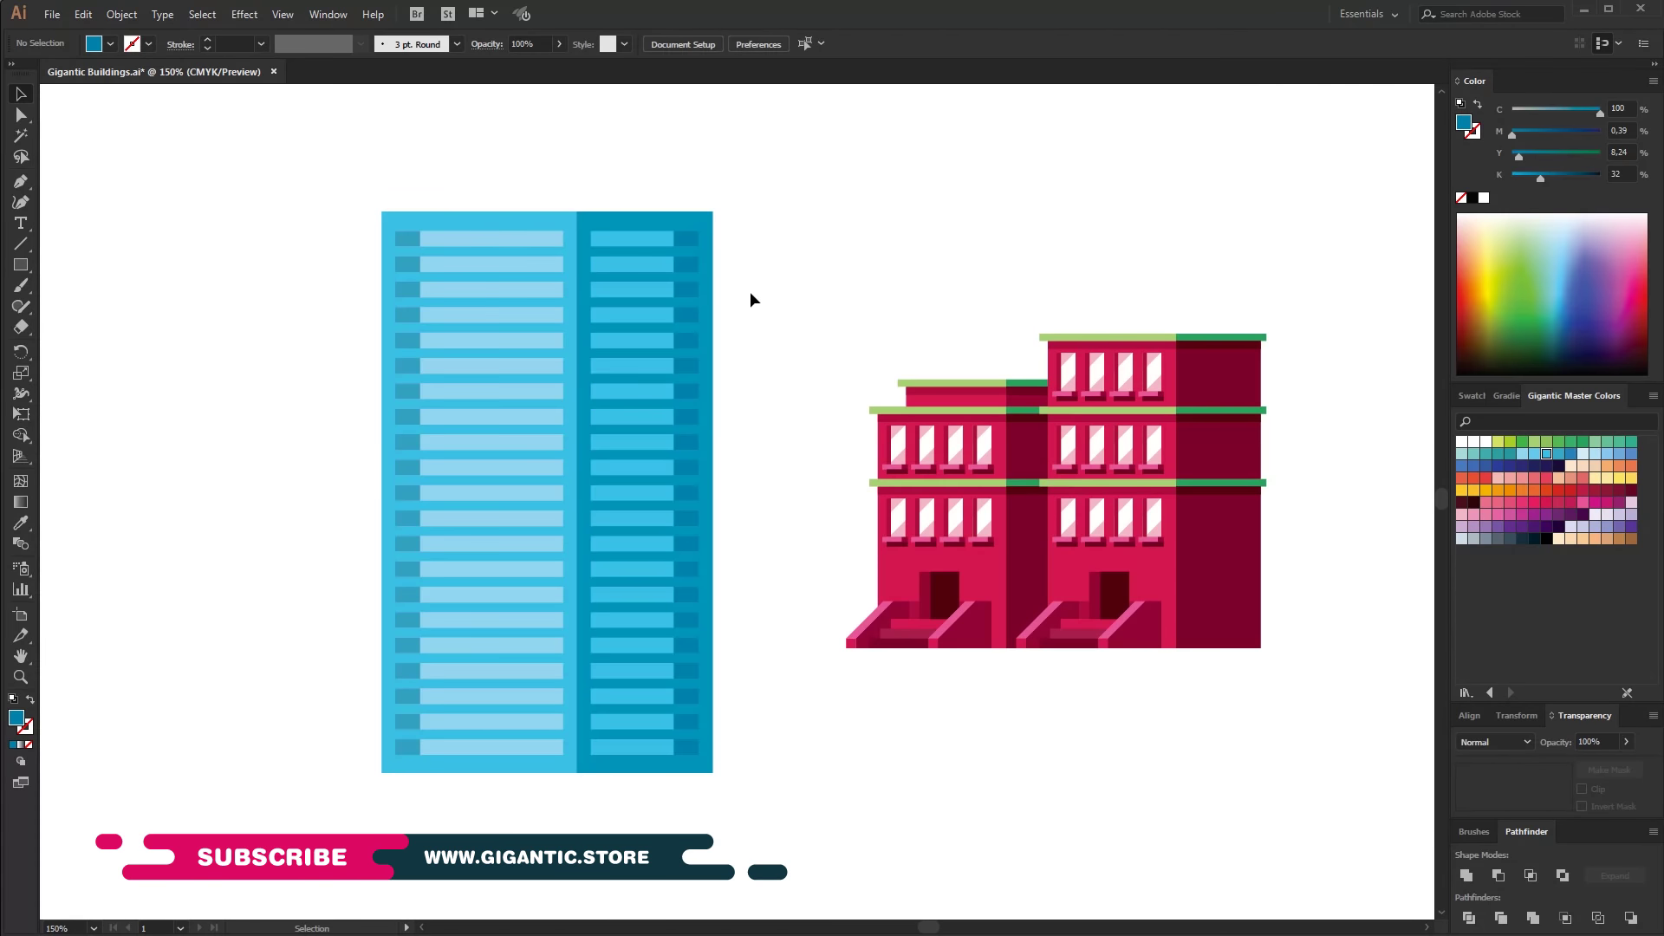
Add light-blue roof blocks over the tower's front and side faces.
key(m)
drag(420, 187, 577, 210)
click(1524, 453)
click(1522, 453)
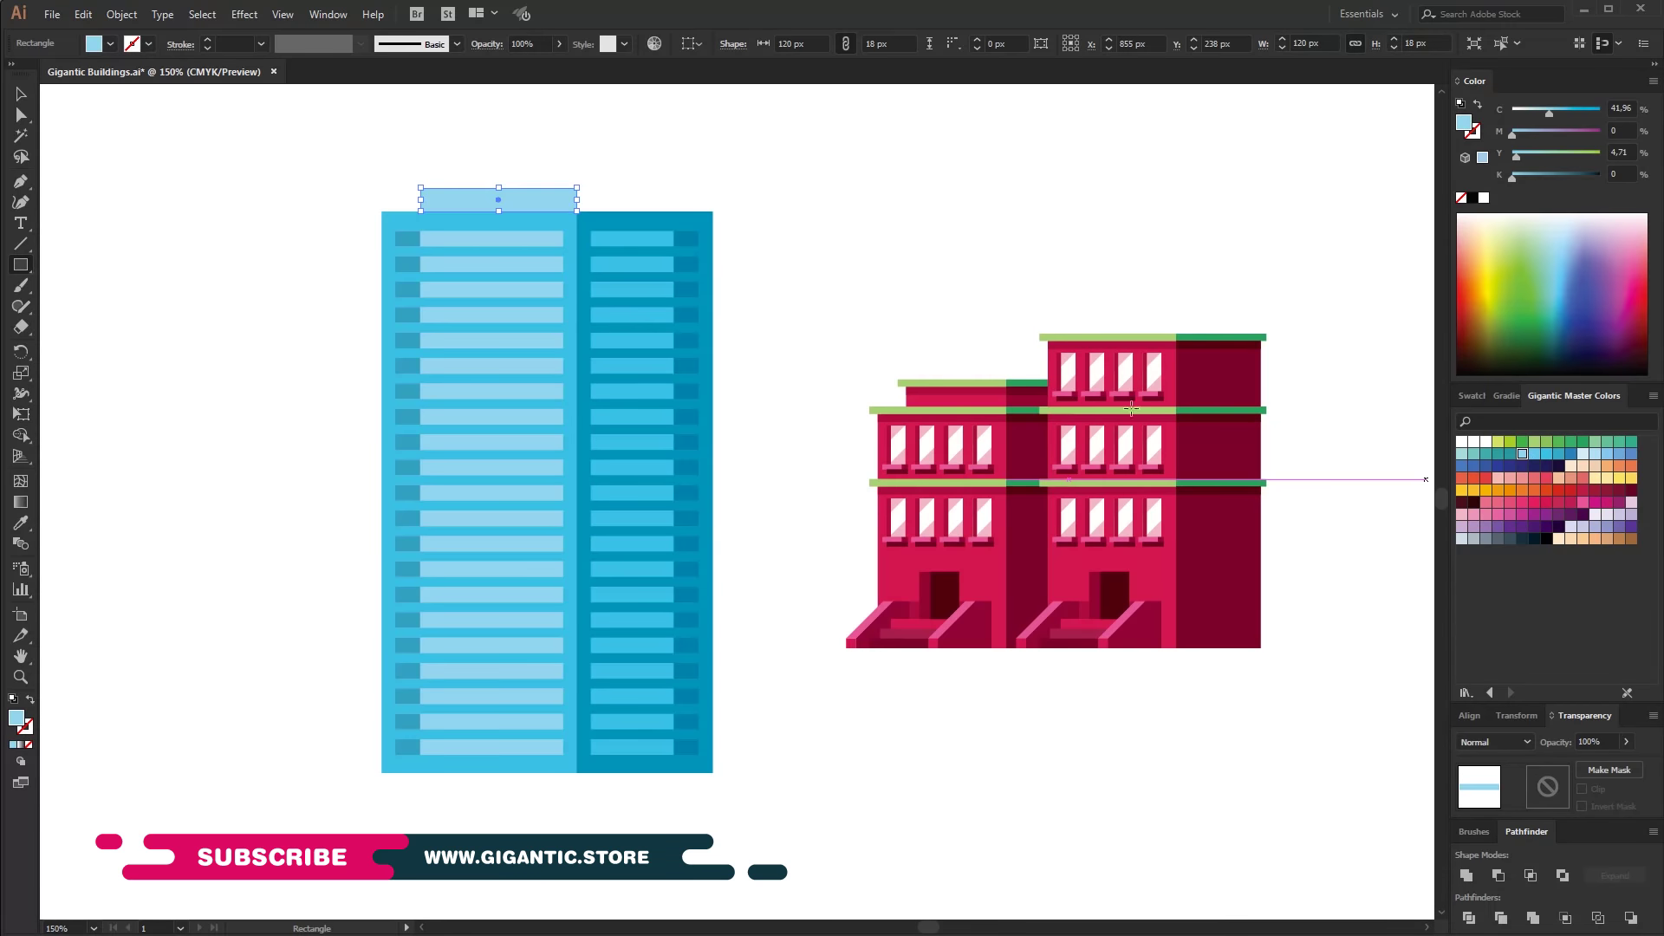
key(v)
drag(421, 199, 675, 201)
Shrink the blue tower and reposition it and the townhouses next to each other.
drag(250, 140, 743, 792)
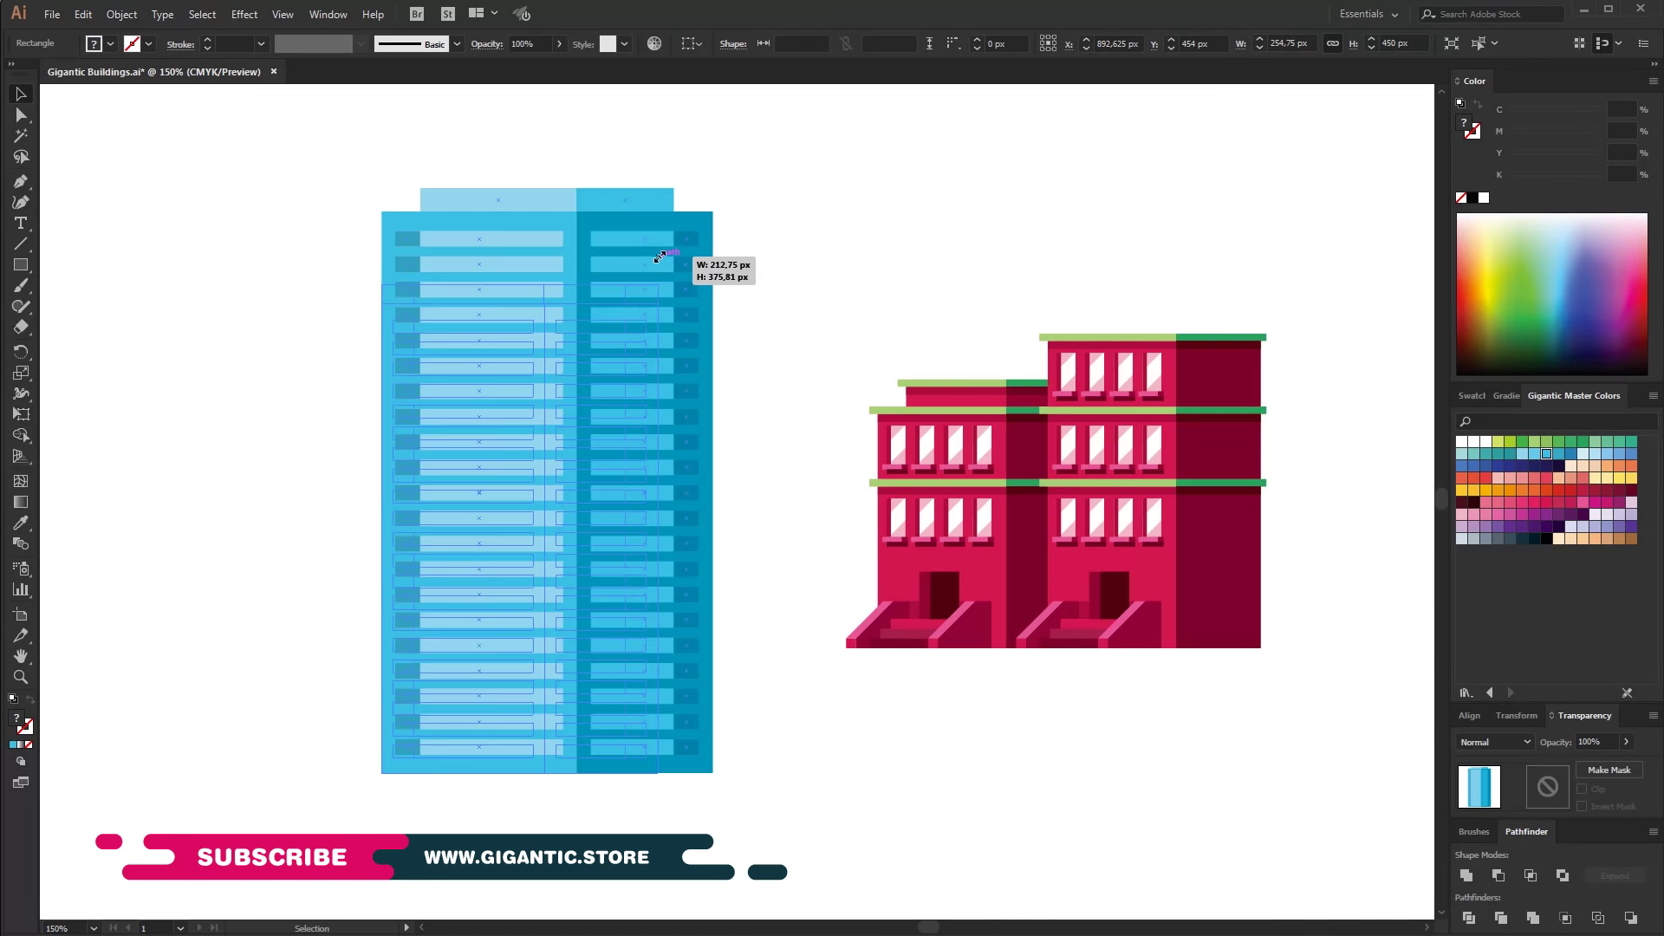
drag(712, 187, 657, 284)
drag(760, 248, 1269, 658)
drag(1107, 564, 1010, 617)
drag(668, 223, 353, 798)
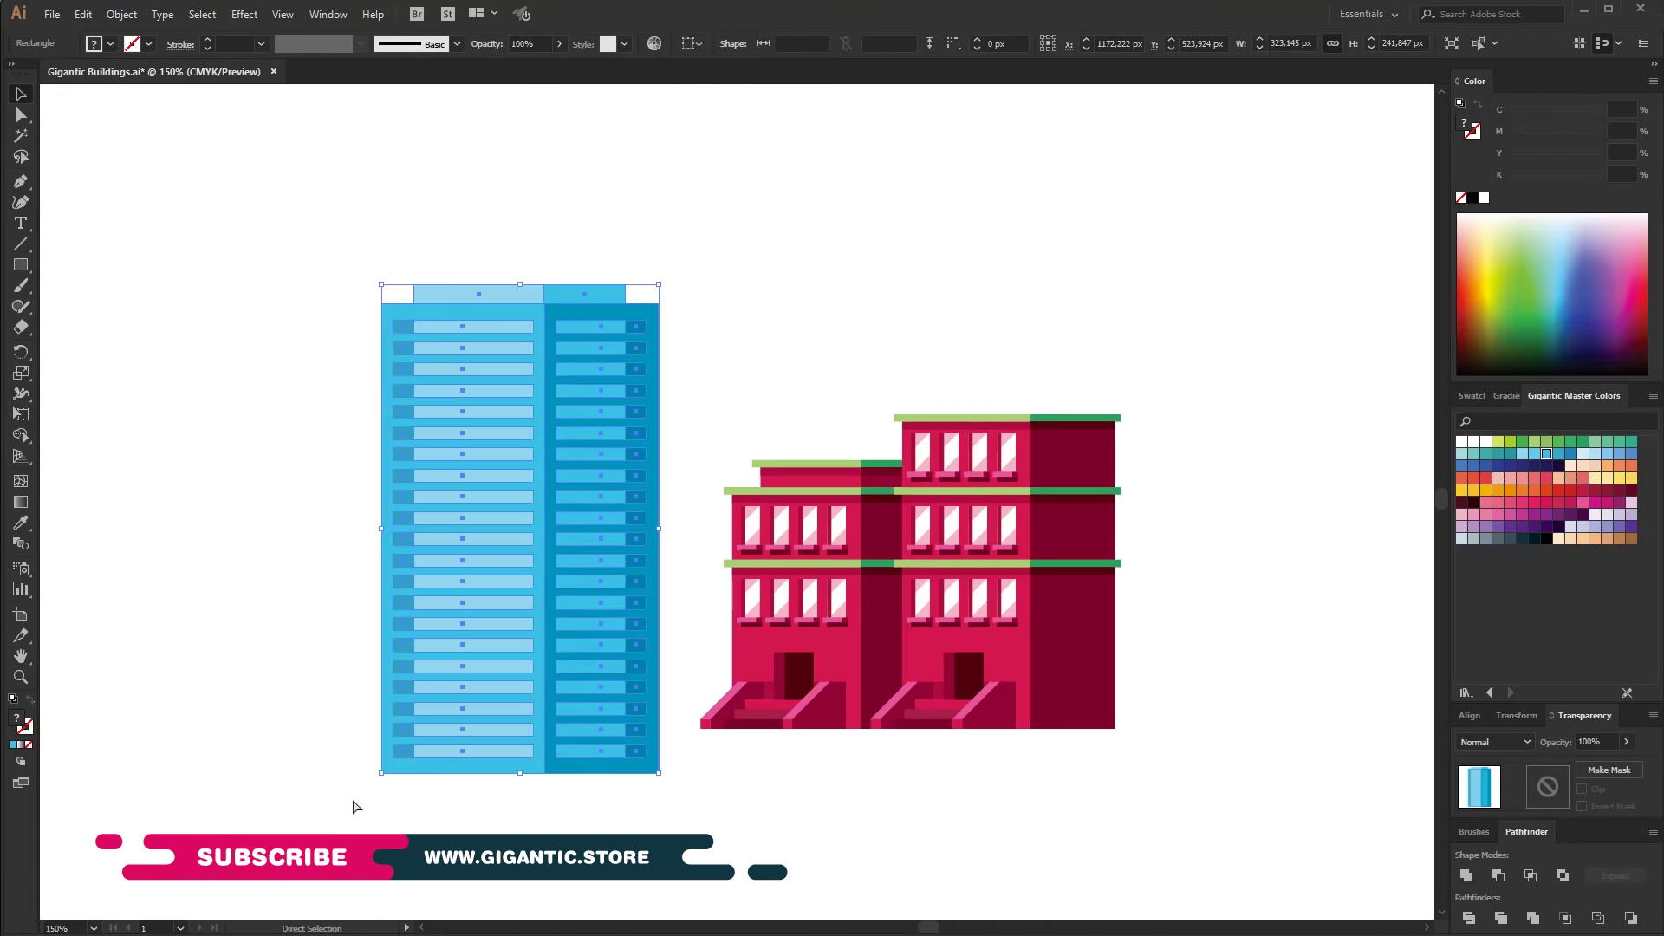
mouse_move(466, 769)
mouse_down()
mouse_move(693, 579)
mouse_move(528, 620)
mouse_up()
Send the blue tower behind the townhouses and move it beside them.
right_click(693, 581)
click(901, 790)
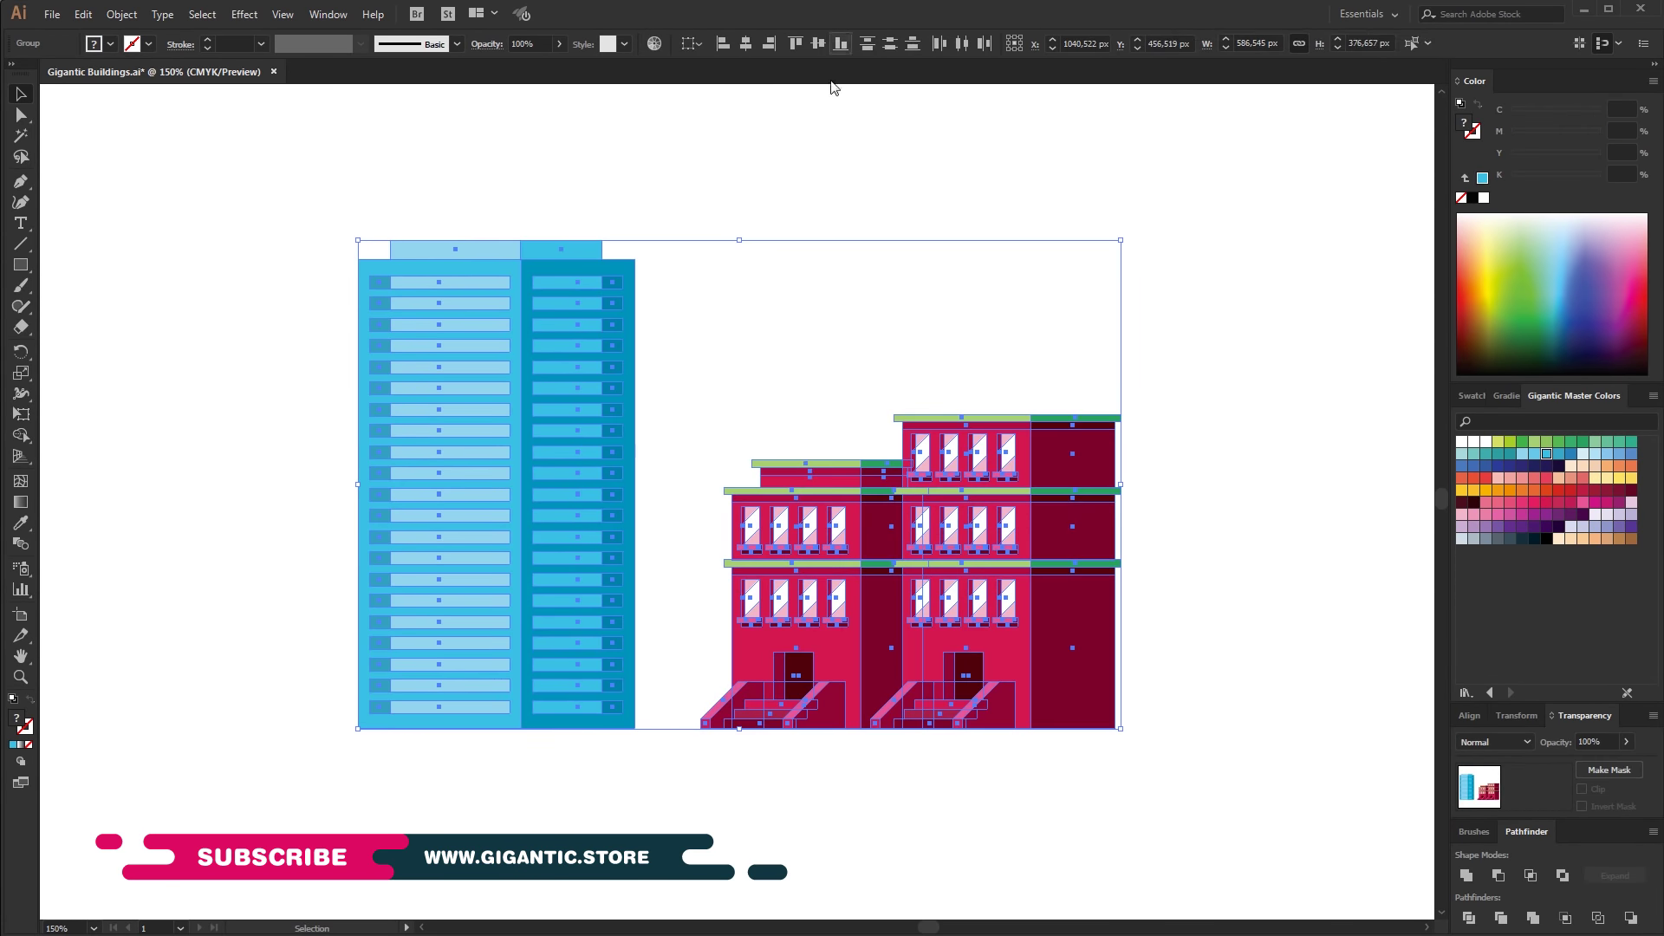
drag(1152, 785, 832, 93)
click(444, 304)
right_click(444, 304)
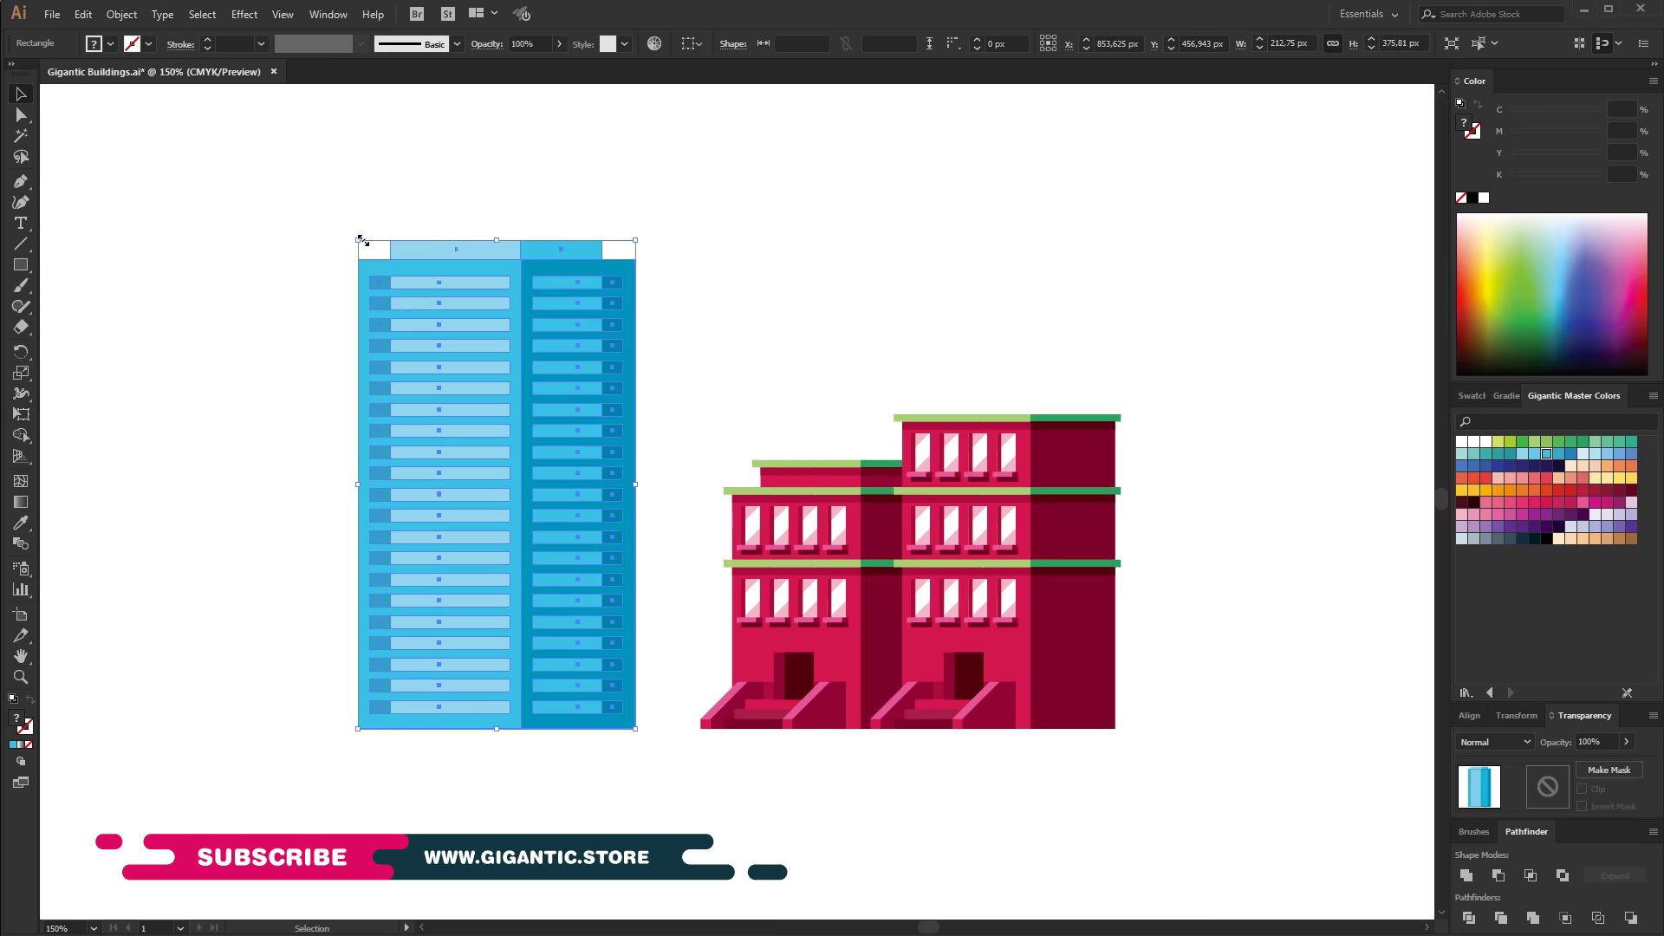
Place a resized smaller tower copy behind the townhouses and snug the tall tower against it.
drag(578, 520, 681, 520)
right_click(680, 520)
mouse_move(737, 688)
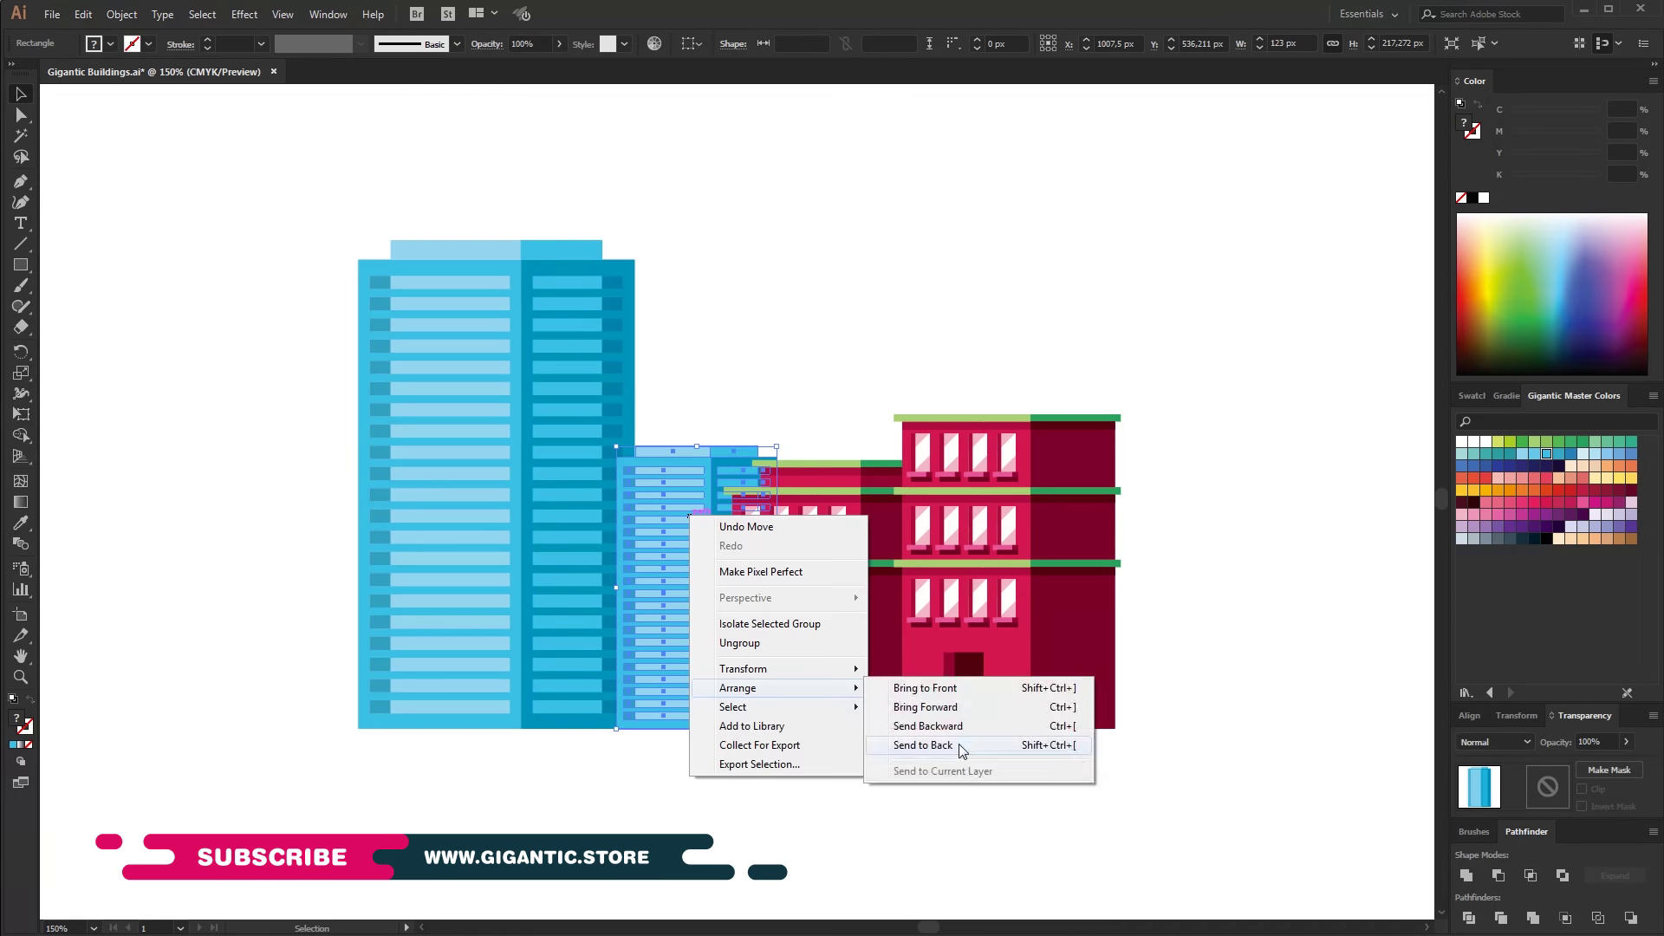
click(918, 745)
drag(752, 447, 735, 516)
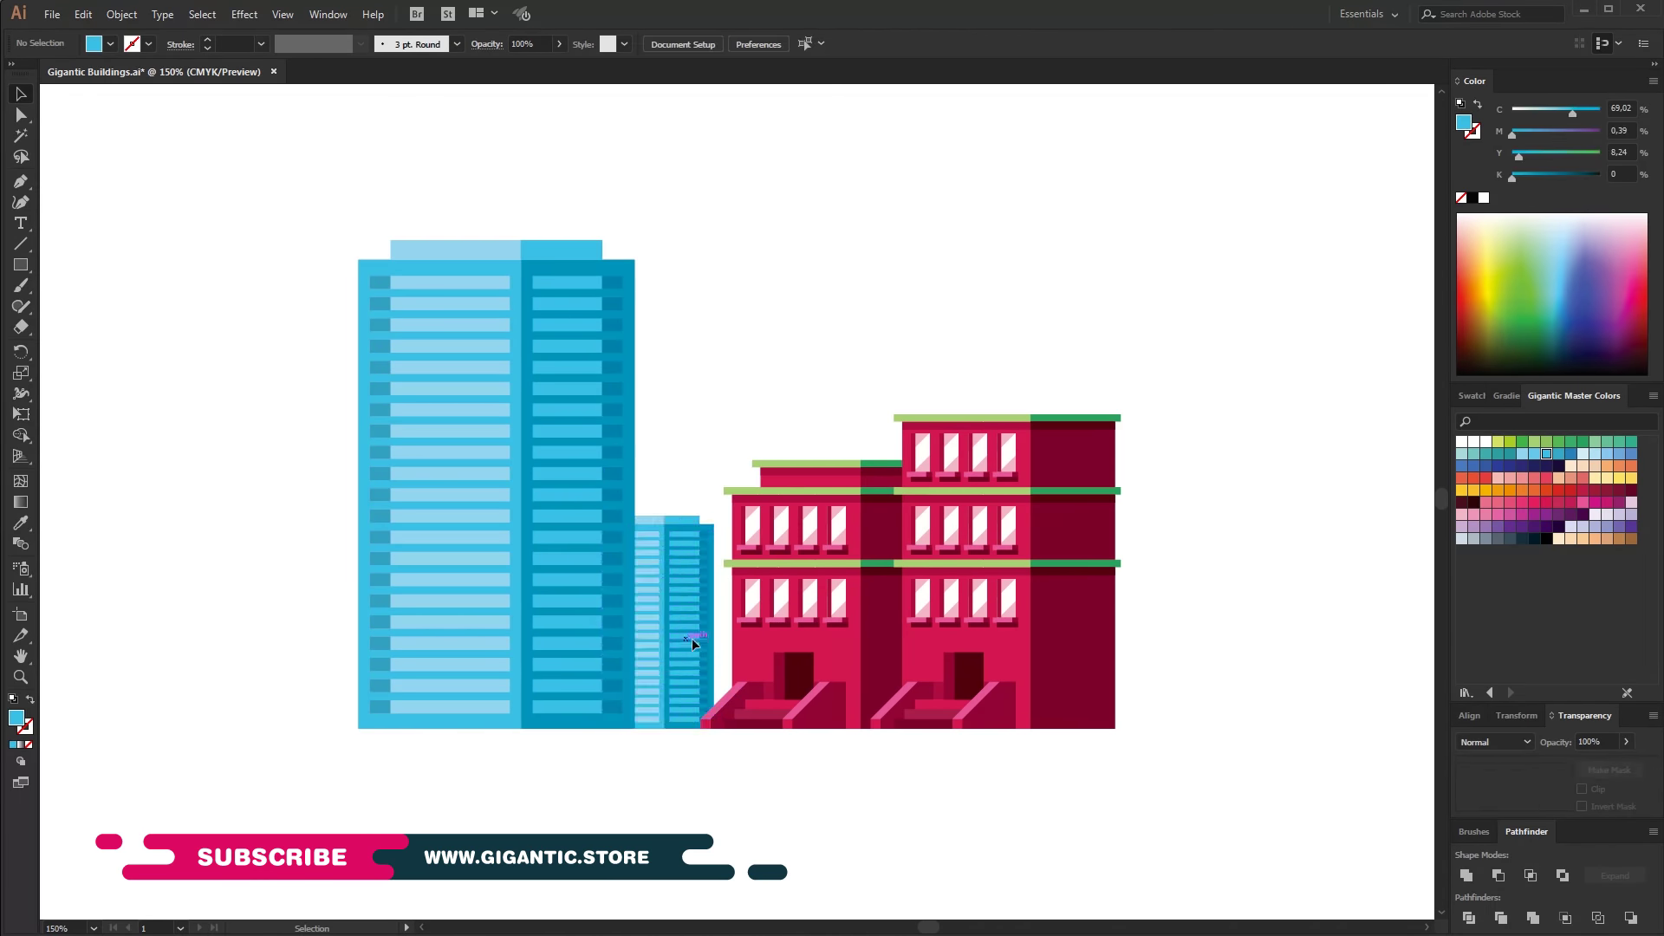
drag(522, 625, 540, 625)
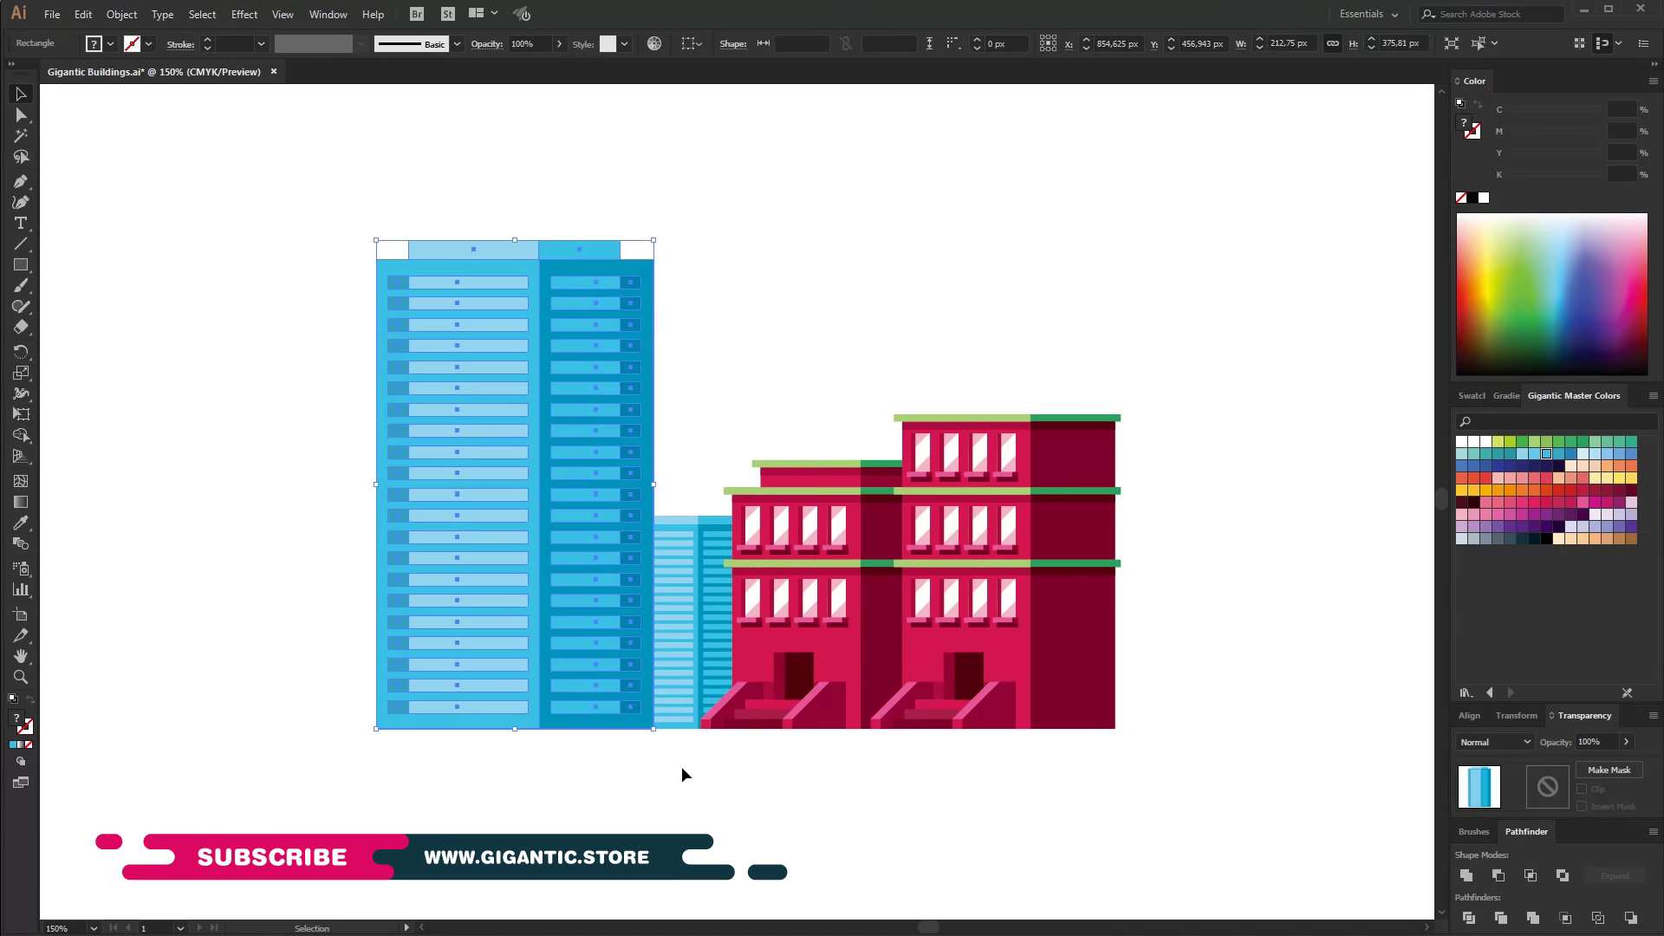
click(760, 784)
Draw a yellow circle sun and send it behind the blue towers.
key(l)
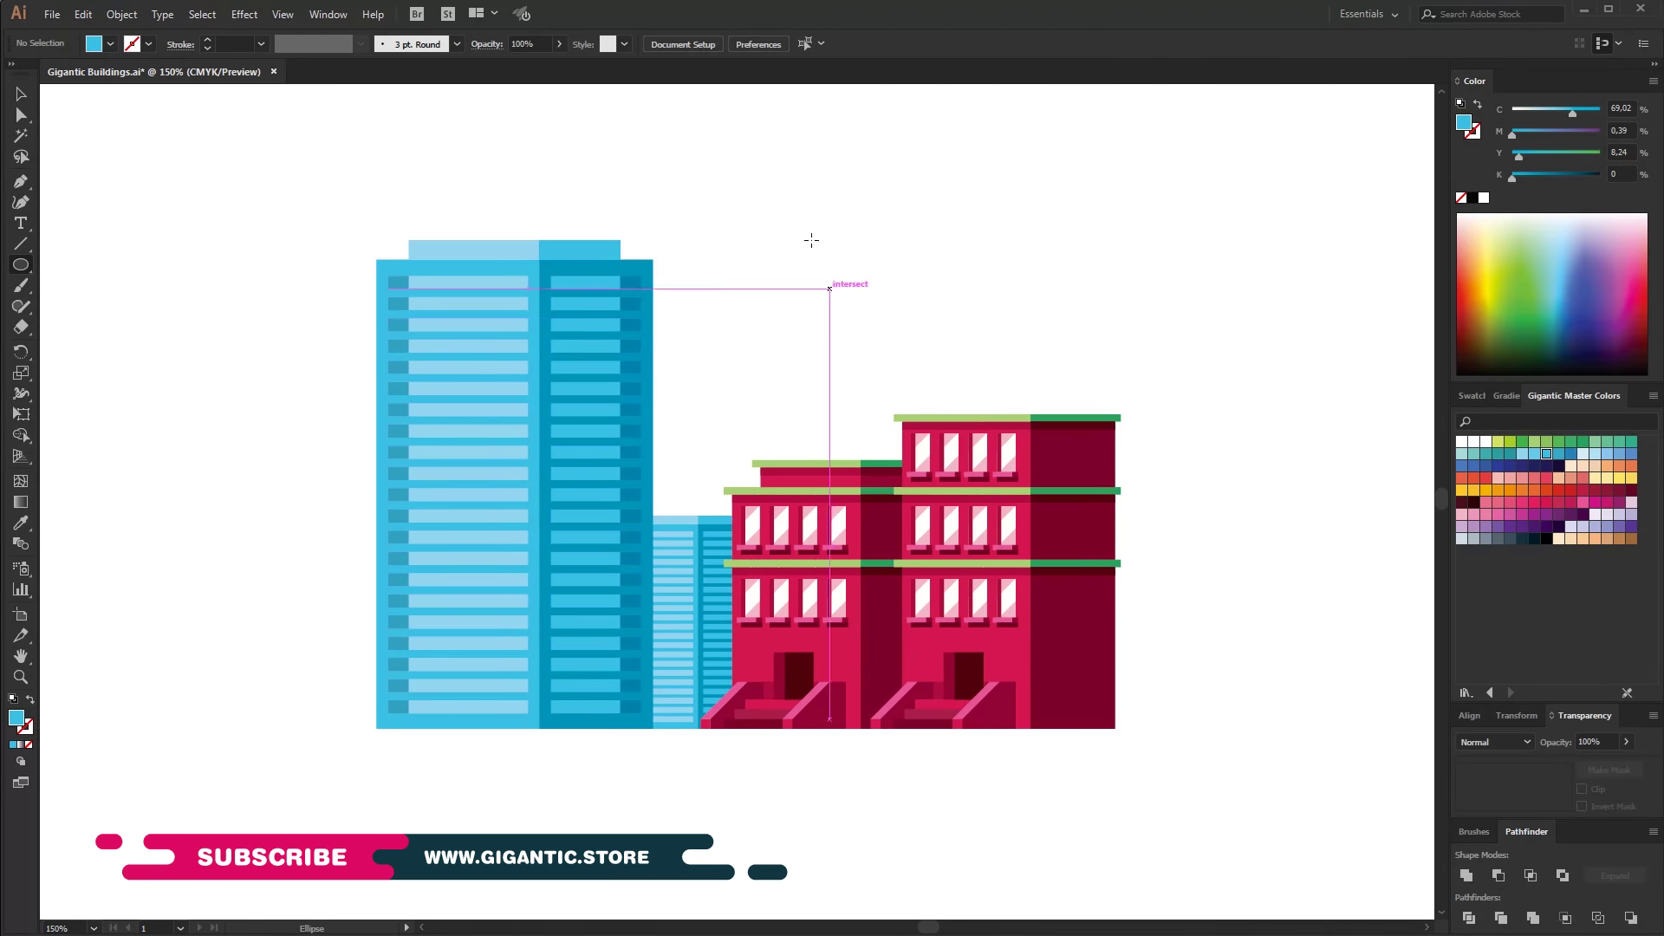
drag(798, 219, 880, 305)
click(1461, 490)
key(v)
mouse_move(766, 350)
mouse_down()
mouse_move(644, 500)
mouse_move(652, 475)
mouse_move(687, 495)
mouse_up()
right_click(652, 475)
click(901, 867)
click(758, 402)
Add a rounded light-gray ground strip with six evenly spaced white dashes.
drag(347, 728, 1173, 750)
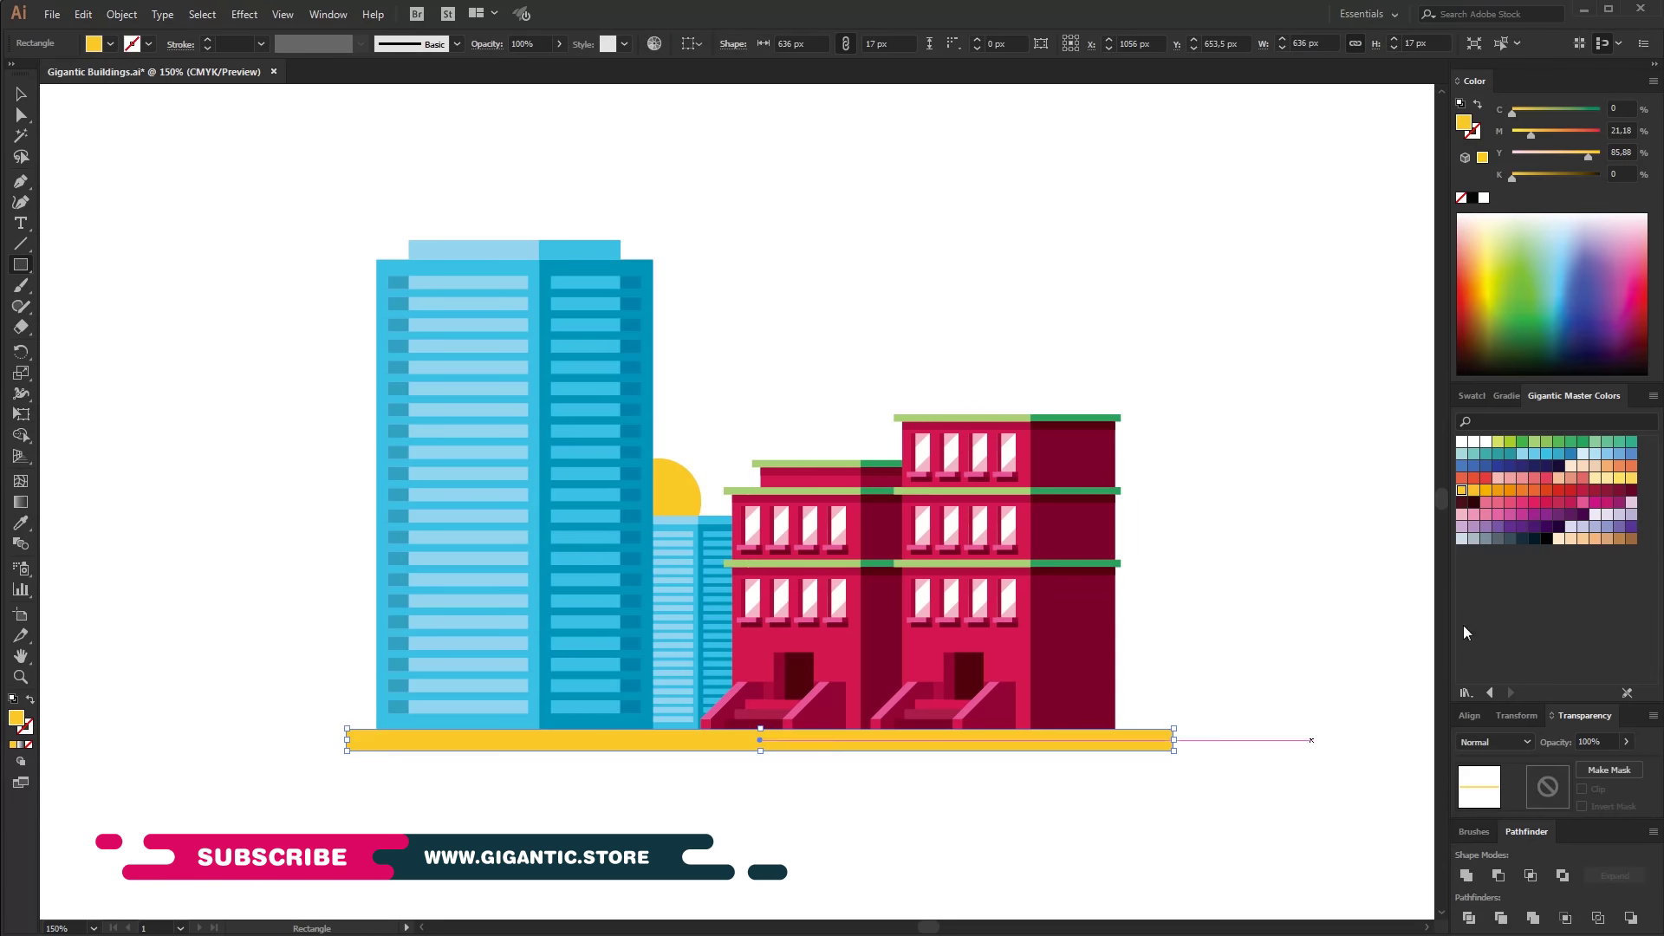
click(1462, 539)
click(21, 115)
click(20, 97)
click(585, 777)
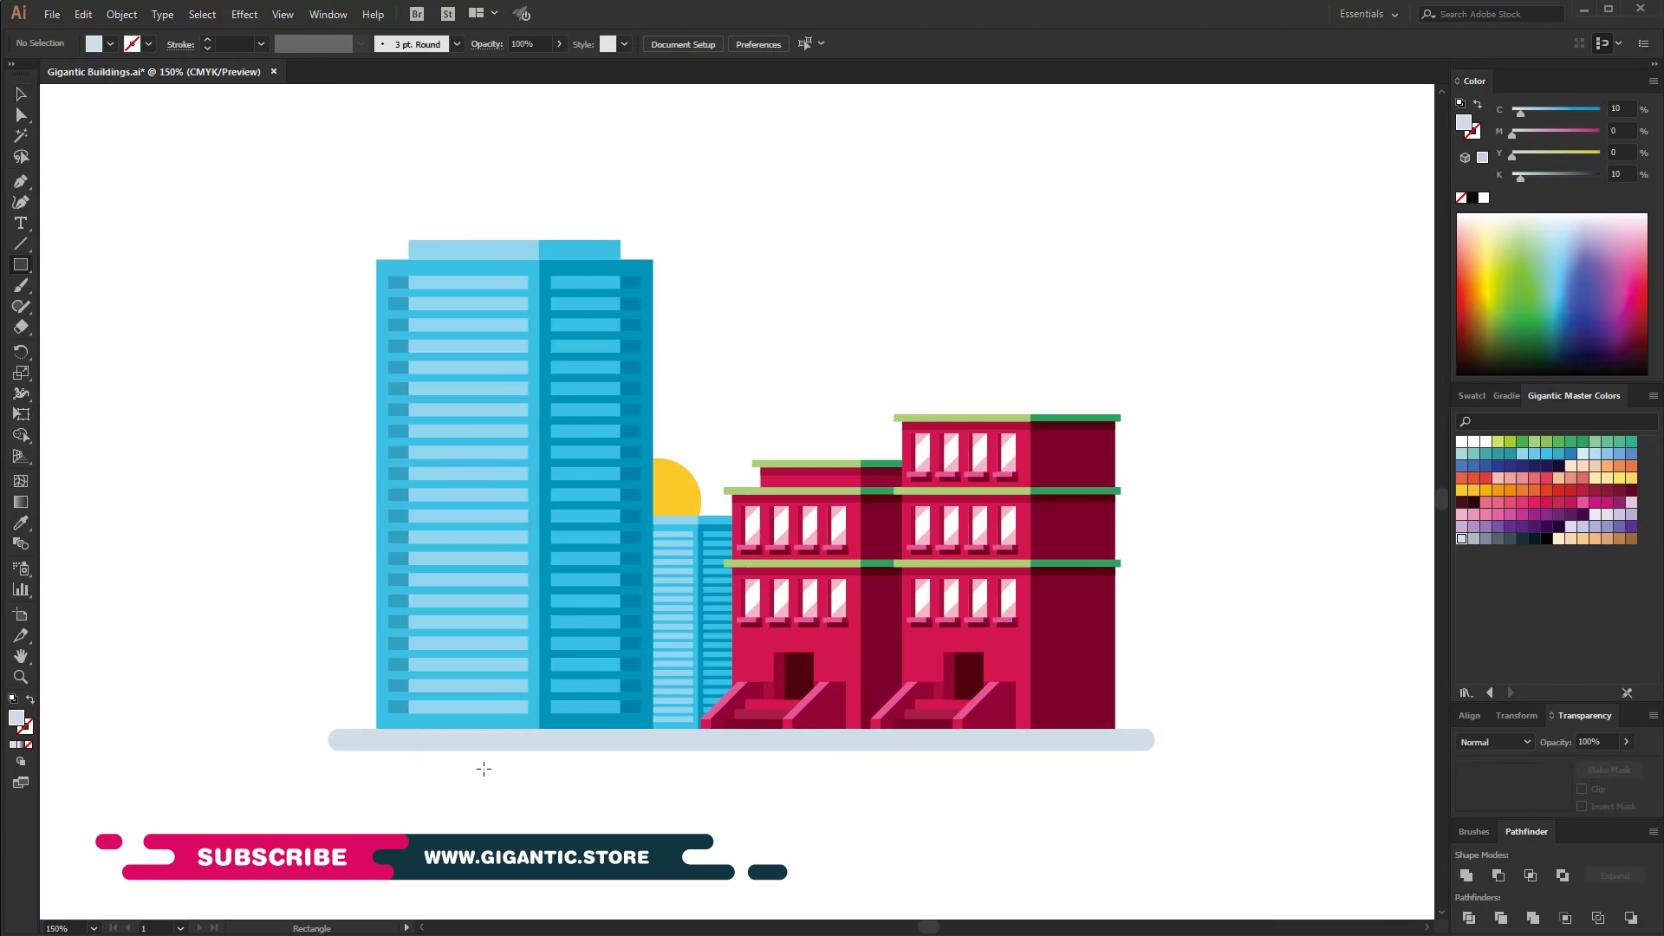
drag(366, 735, 442, 743)
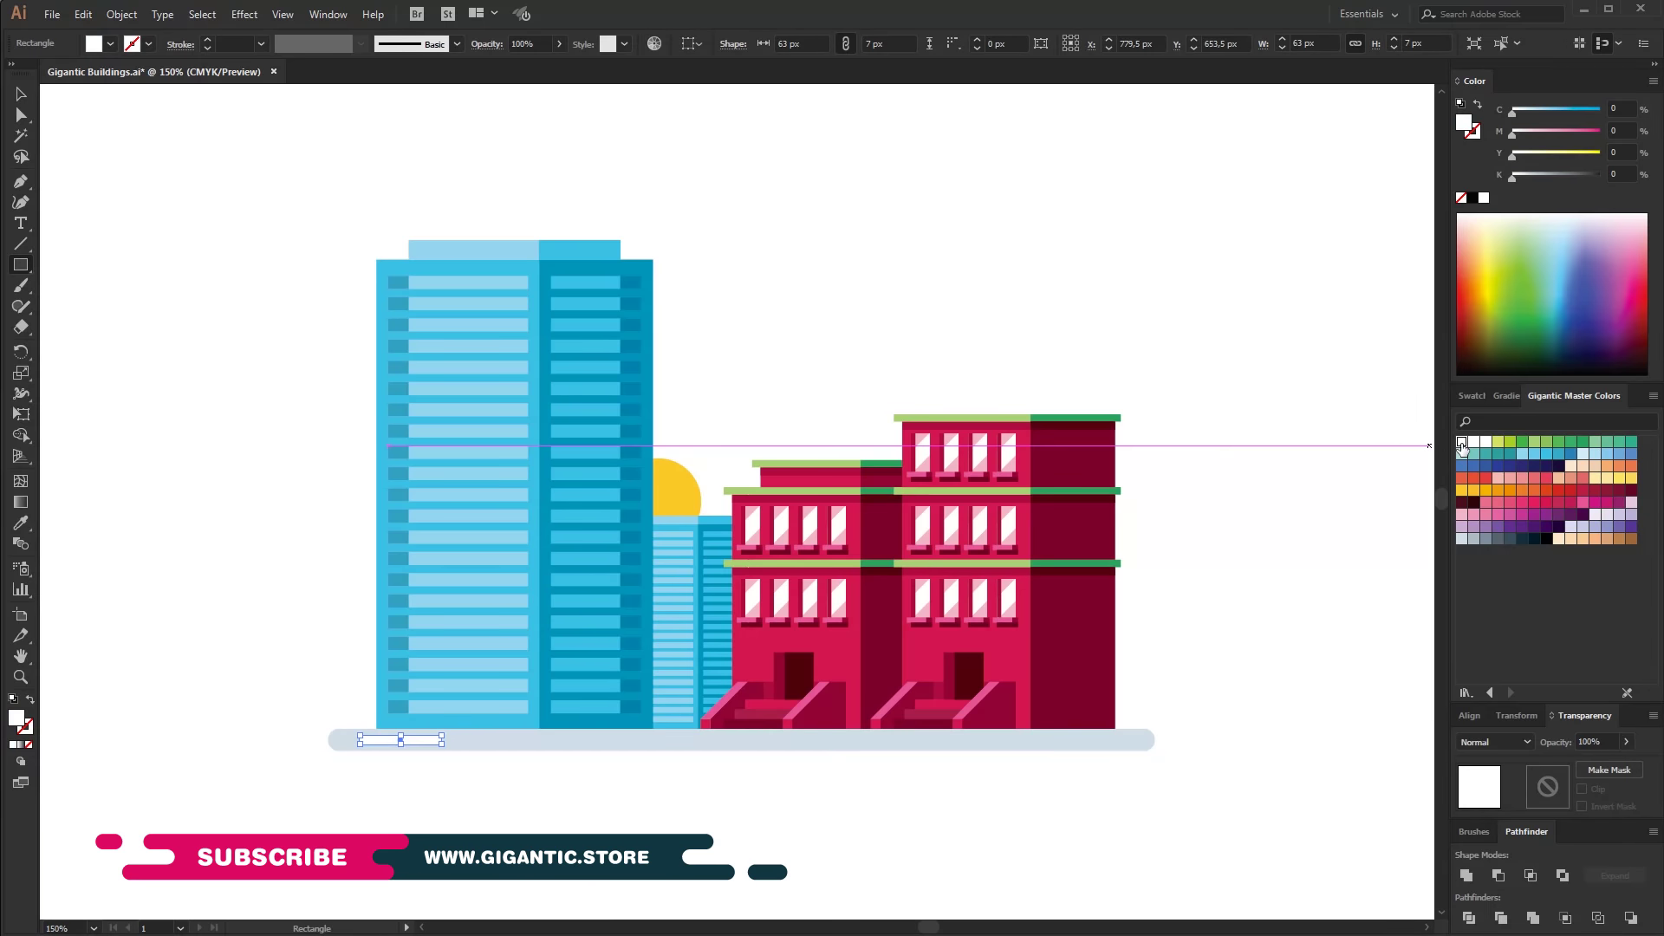
mouse_move(424, 742)
mouse_down()
mouse_move(1113, 742)
mouse_move(334, 734)
mouse_up()
click(960, 42)
click(1200, 587)
Group the whole scene and draw a light-blue cloud rectangle above the buildings.
drag(1188, 158, 314, 729)
key(ctrl+g)
key(m)
drag(693, 373, 941, 437)
click(1527, 459)
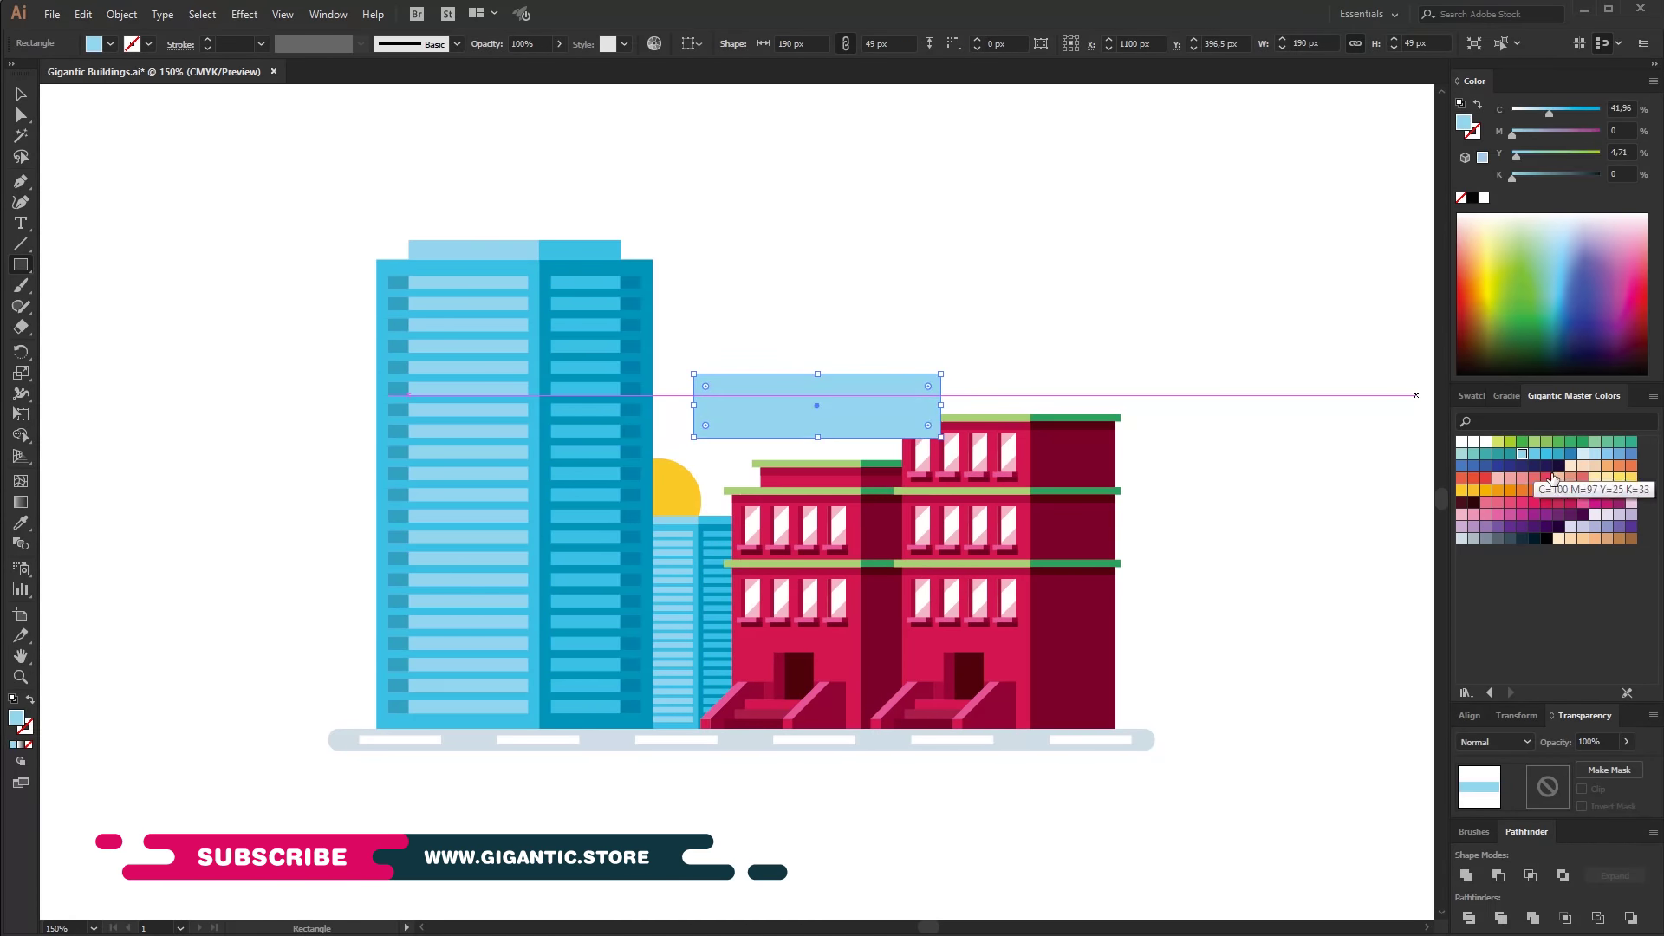
Lighten the cloud blue, draw two more cloud bars, and unite all three into one shape.
click(1594, 453)
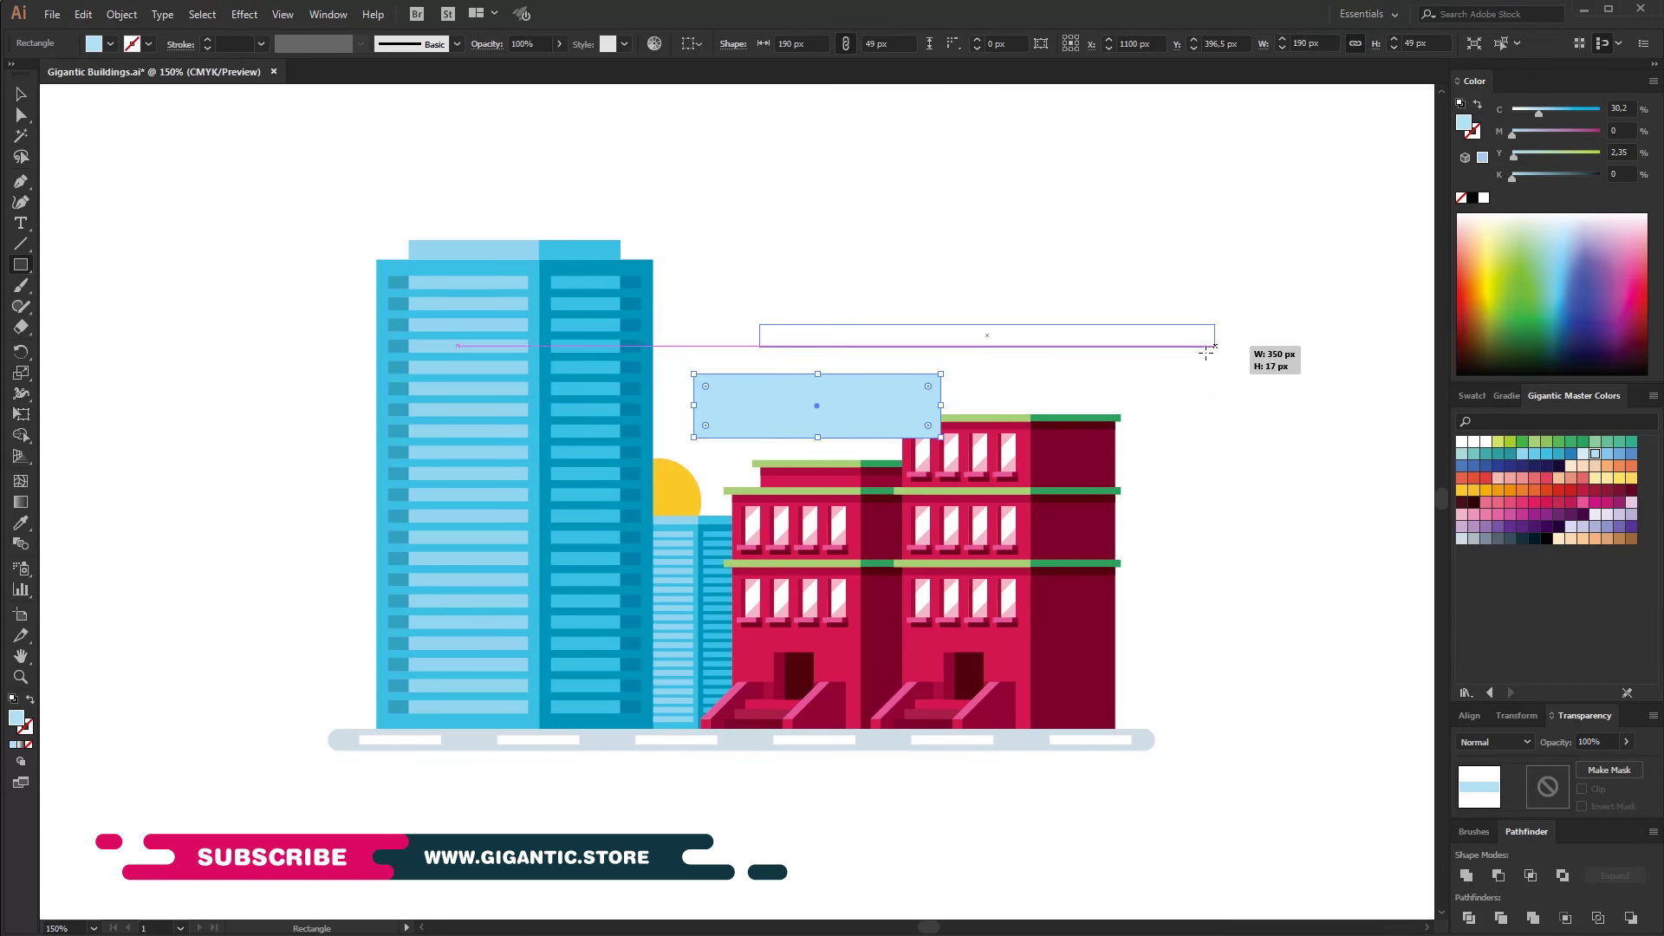
drag(760, 324, 1220, 353)
drag(829, 354, 907, 382)
key(v)
drag(876, 176, 820, 382)
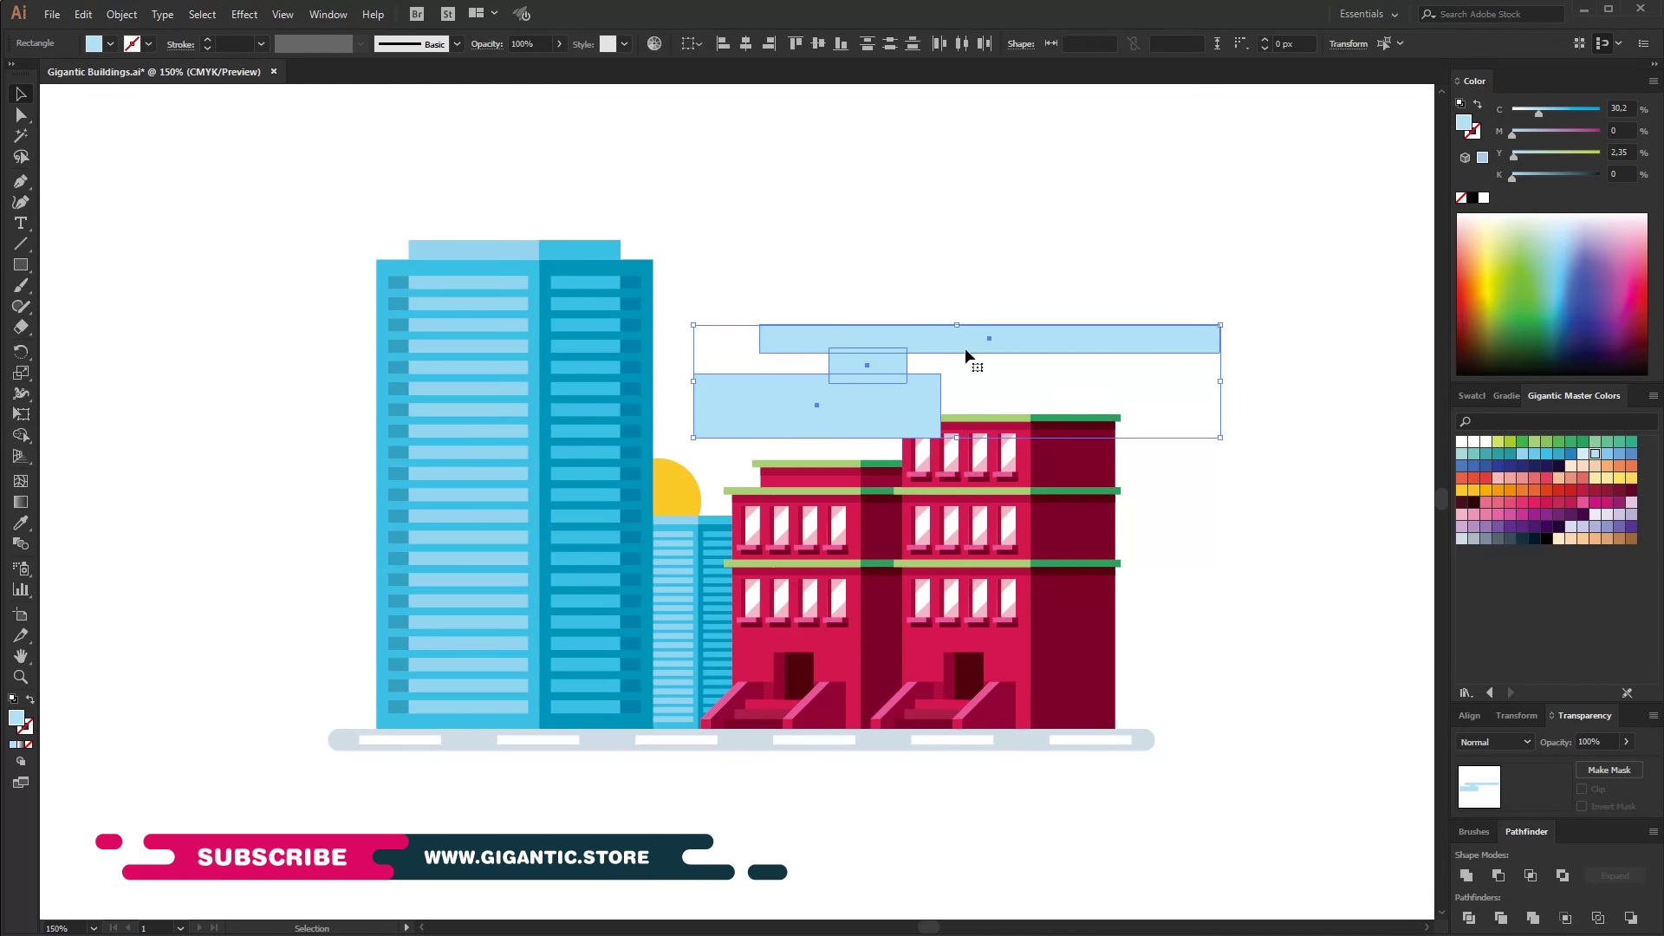
click(867, 365)
shift+click(837, 394)
shift+click(975, 344)
right_click(975, 344)
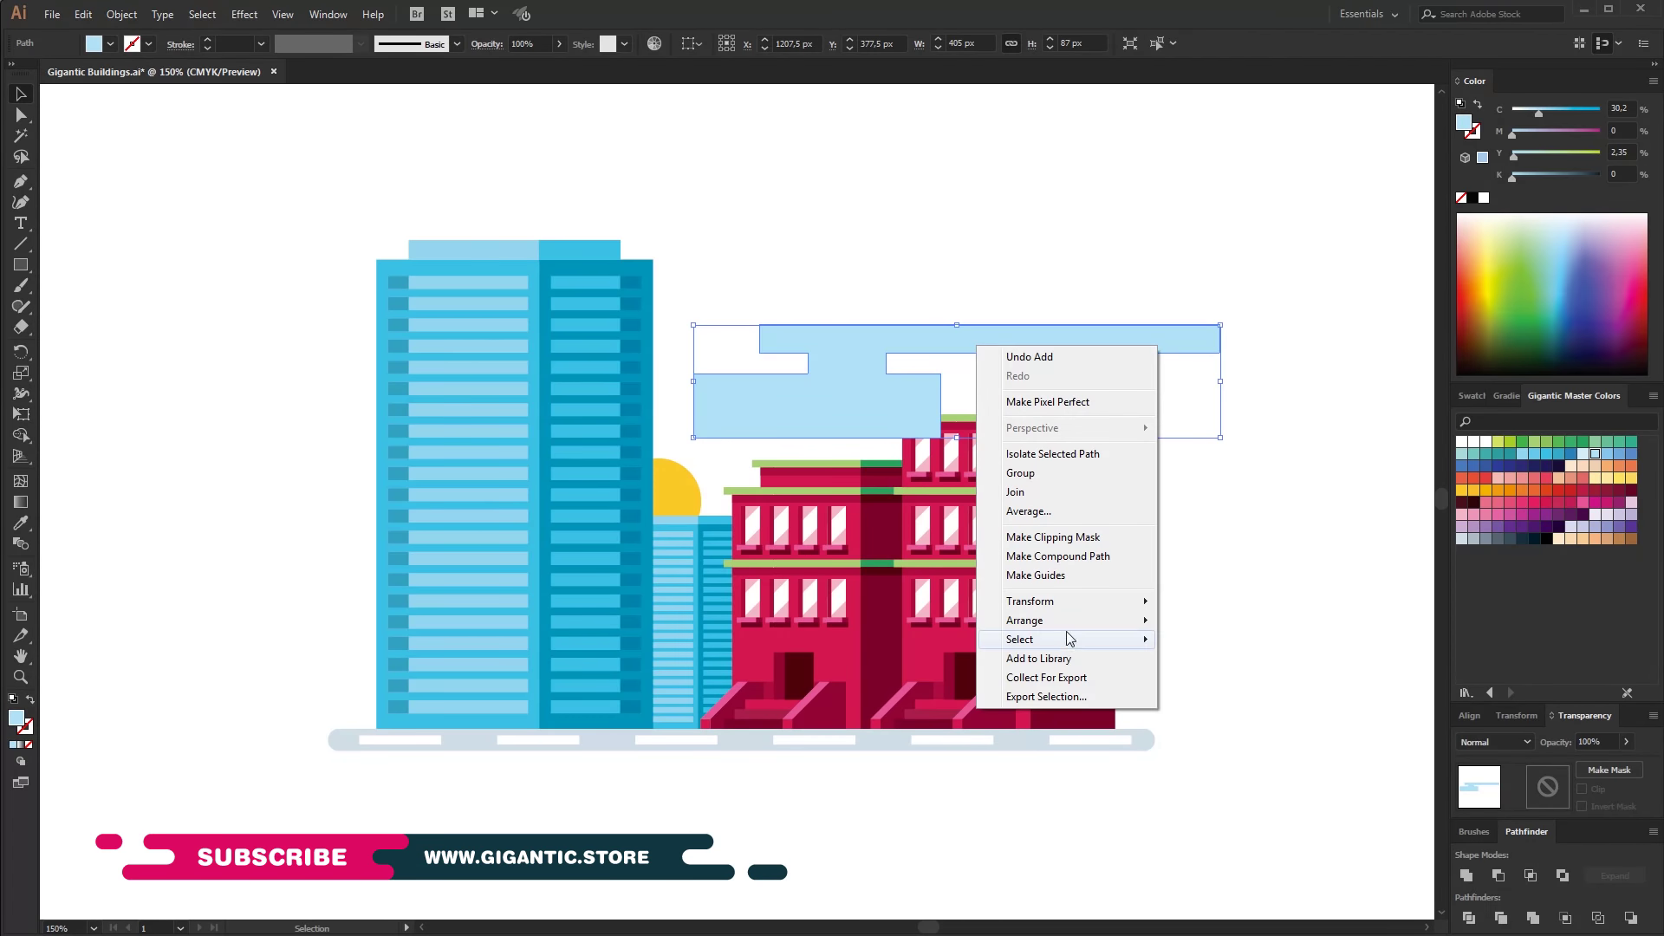
click(1205, 622)
Round the stepped cloud's outer corners and the inner corners of its notch.
click(23, 114)
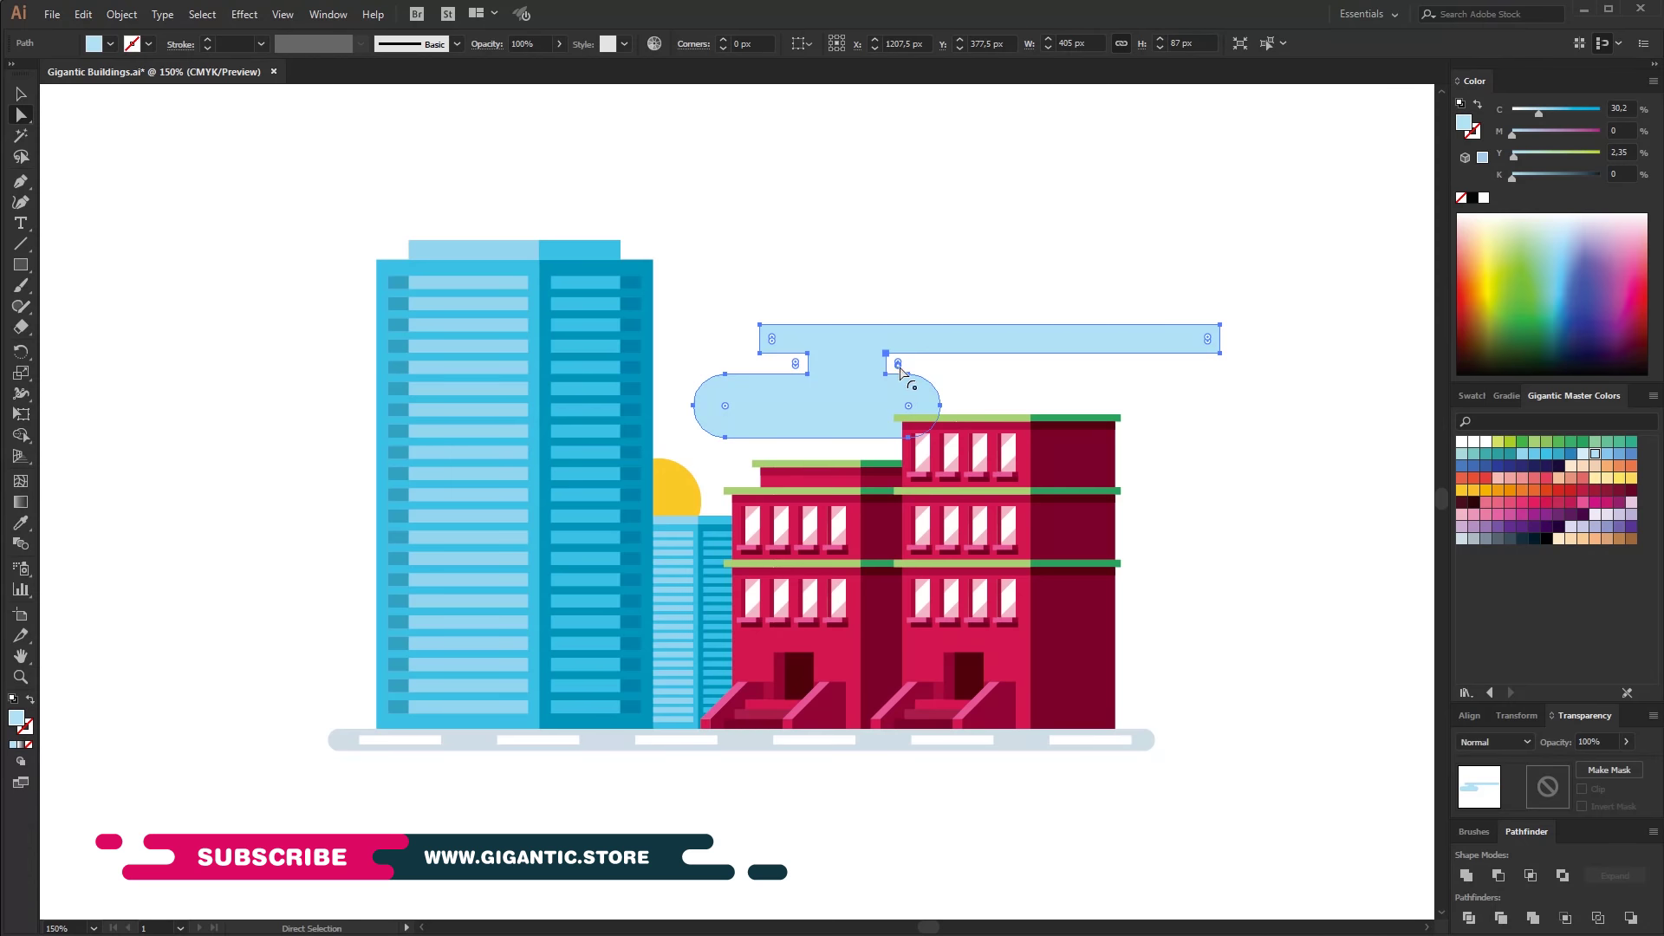
click(1209, 345)
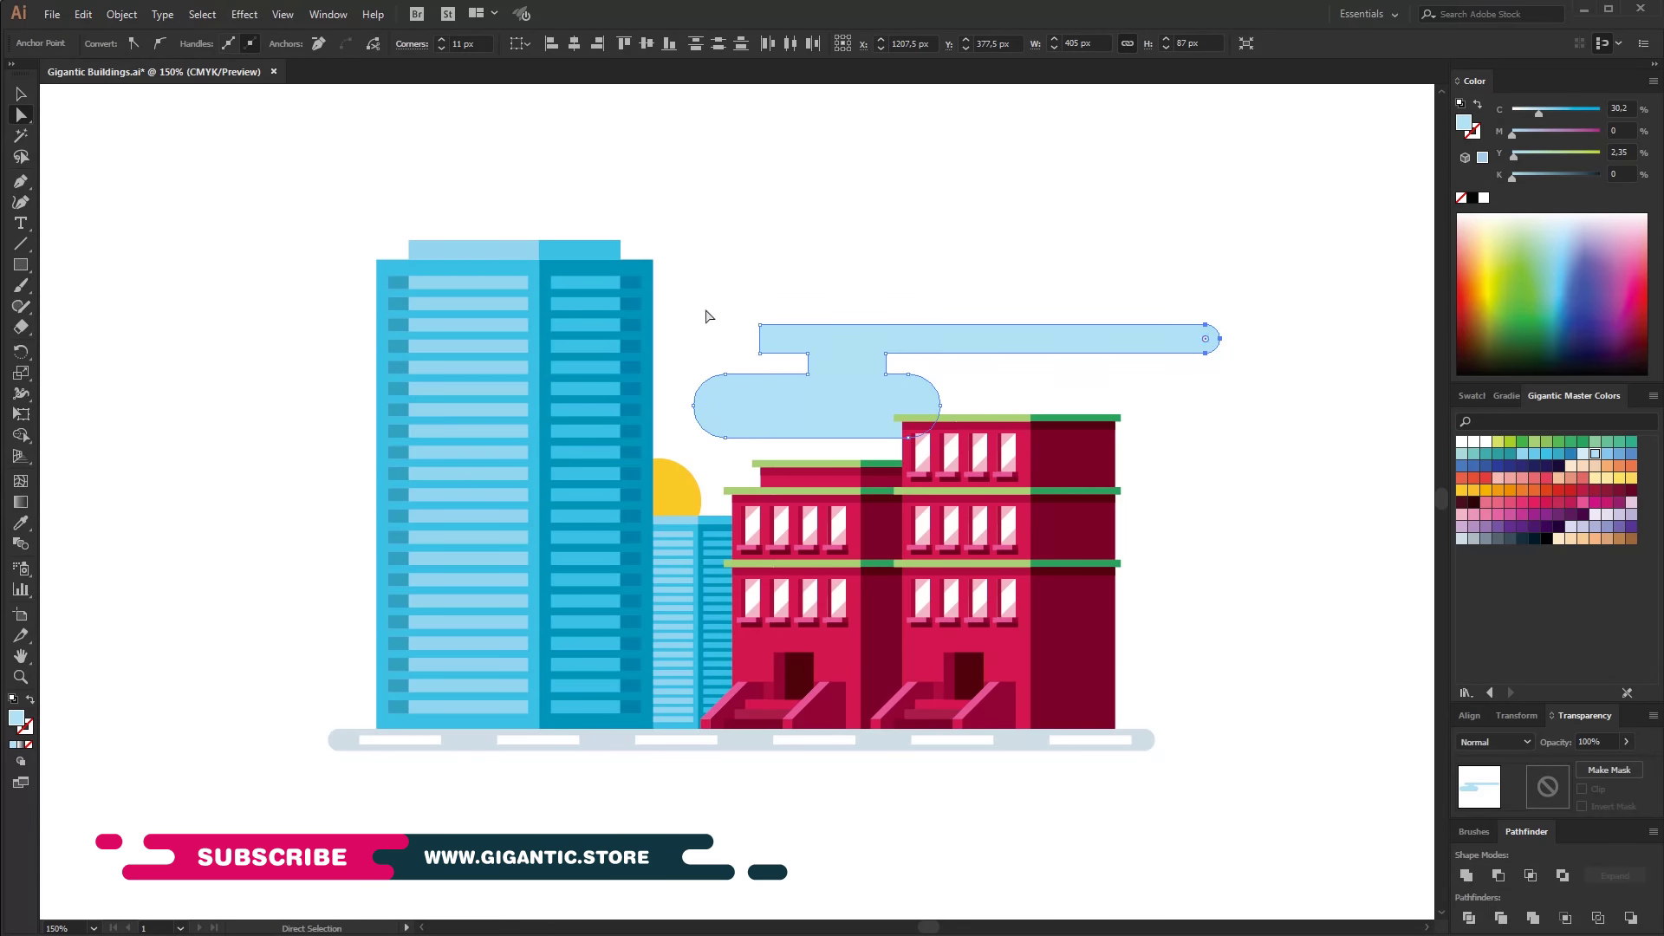
key(ctrl+plus)
key(ctrl+plus)
click(819, 550)
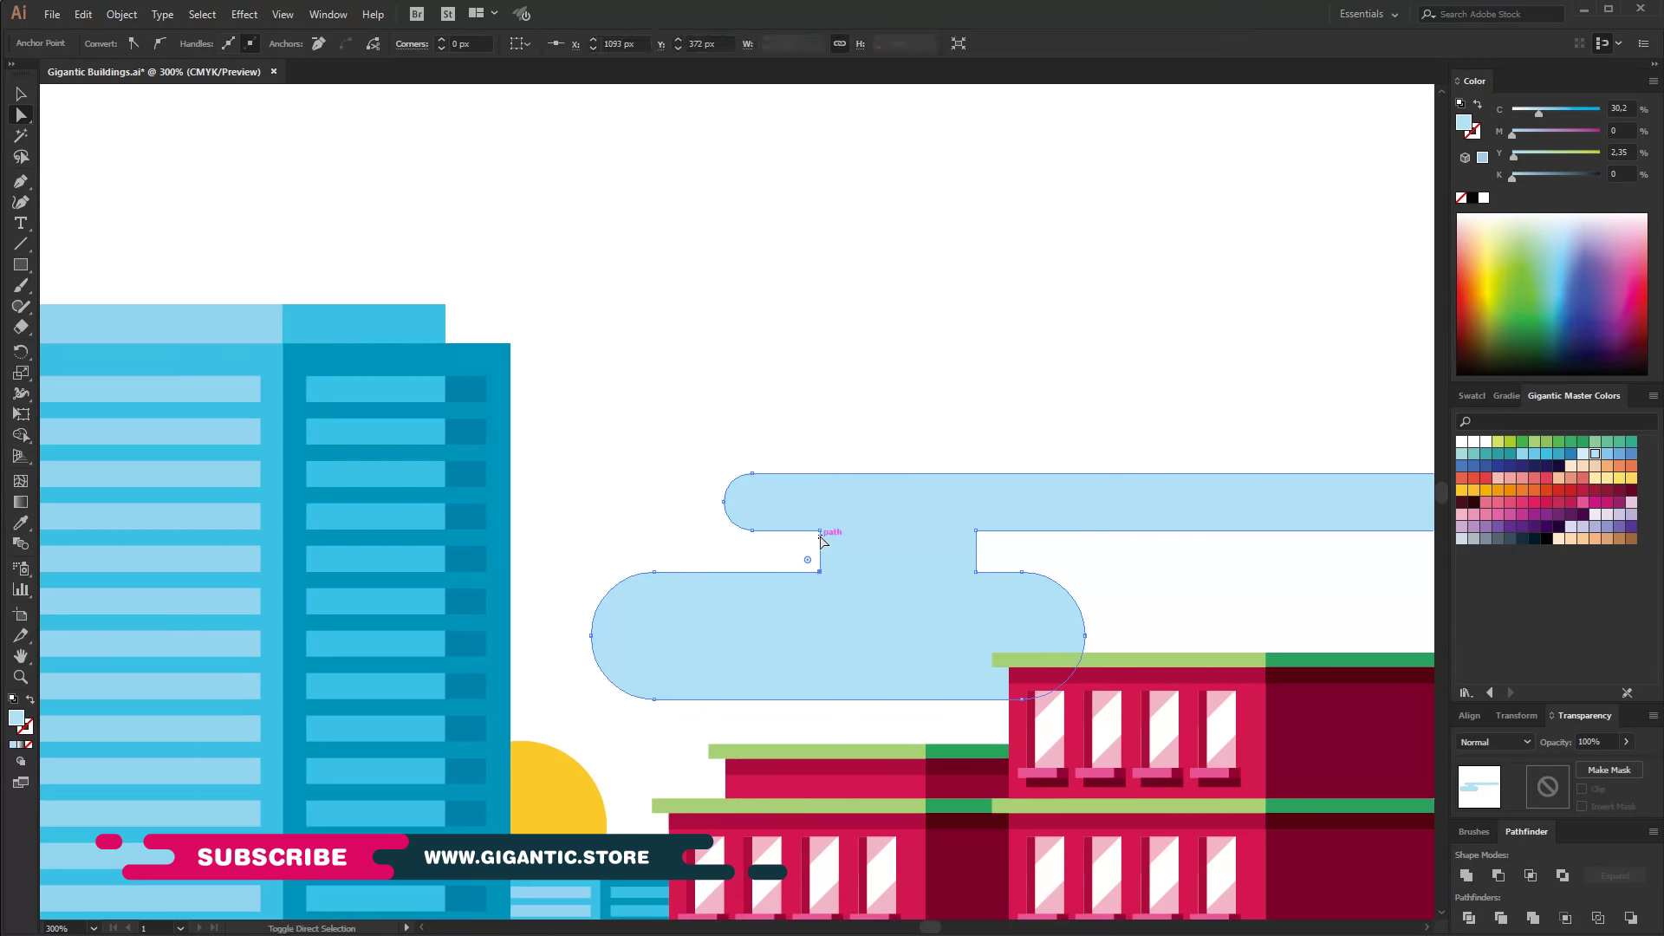
click(976, 573)
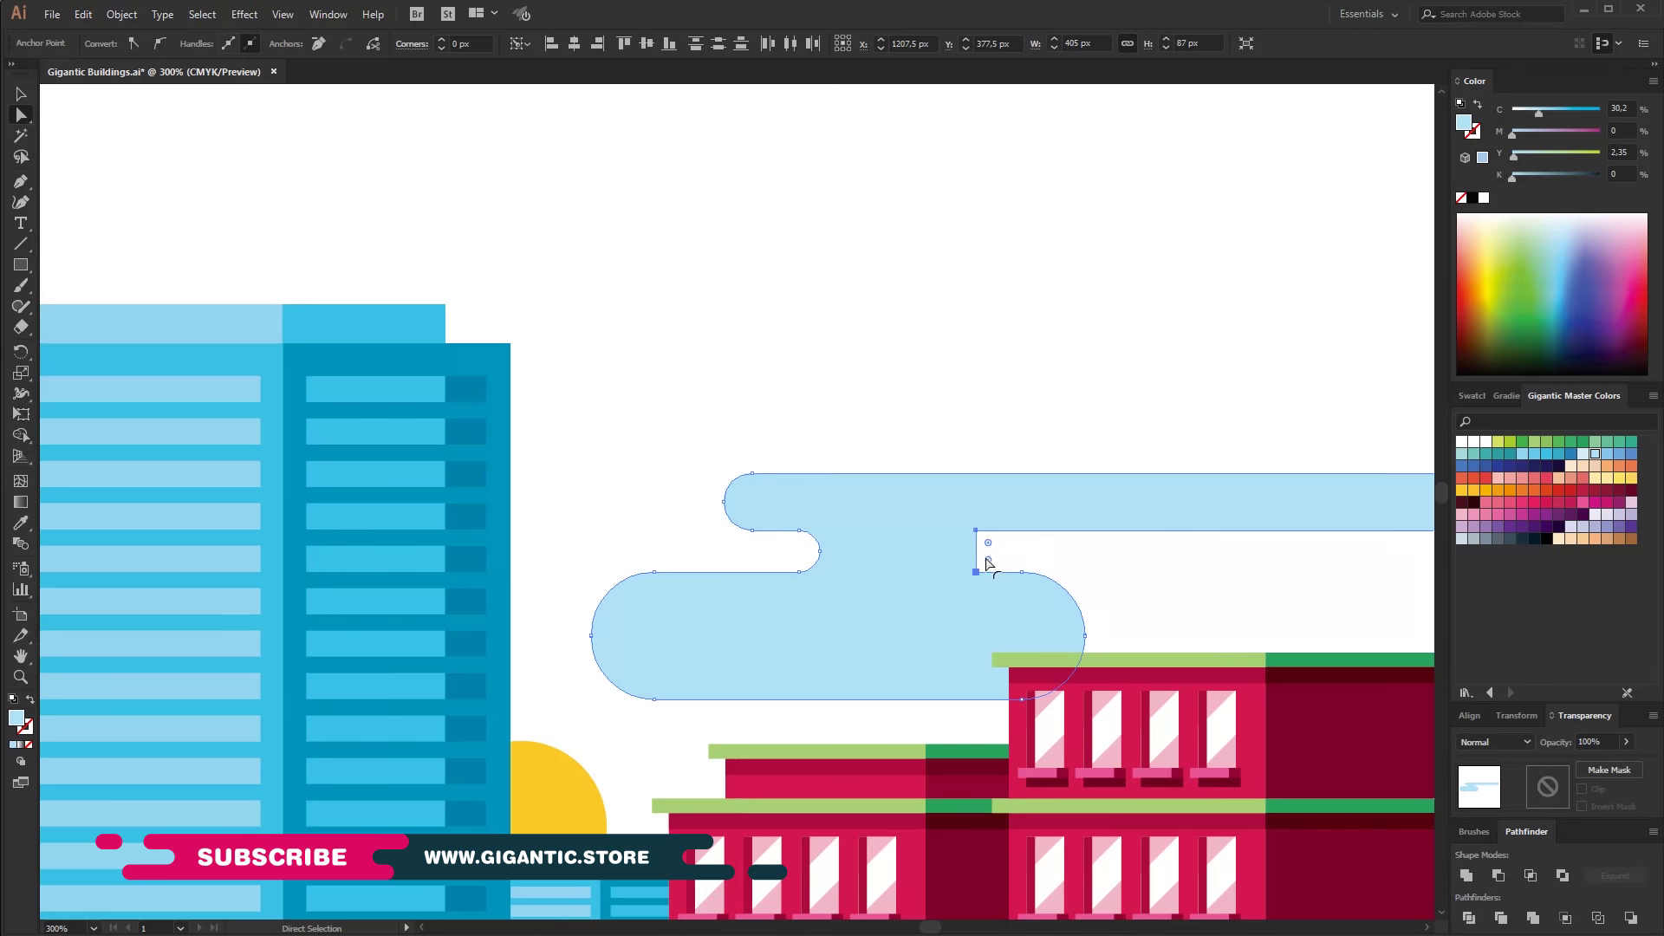
click(636, 173)
key(v)
key(ctrl+minus)
key(ctrl+minus)
scroll(1196, 590, down, 2)
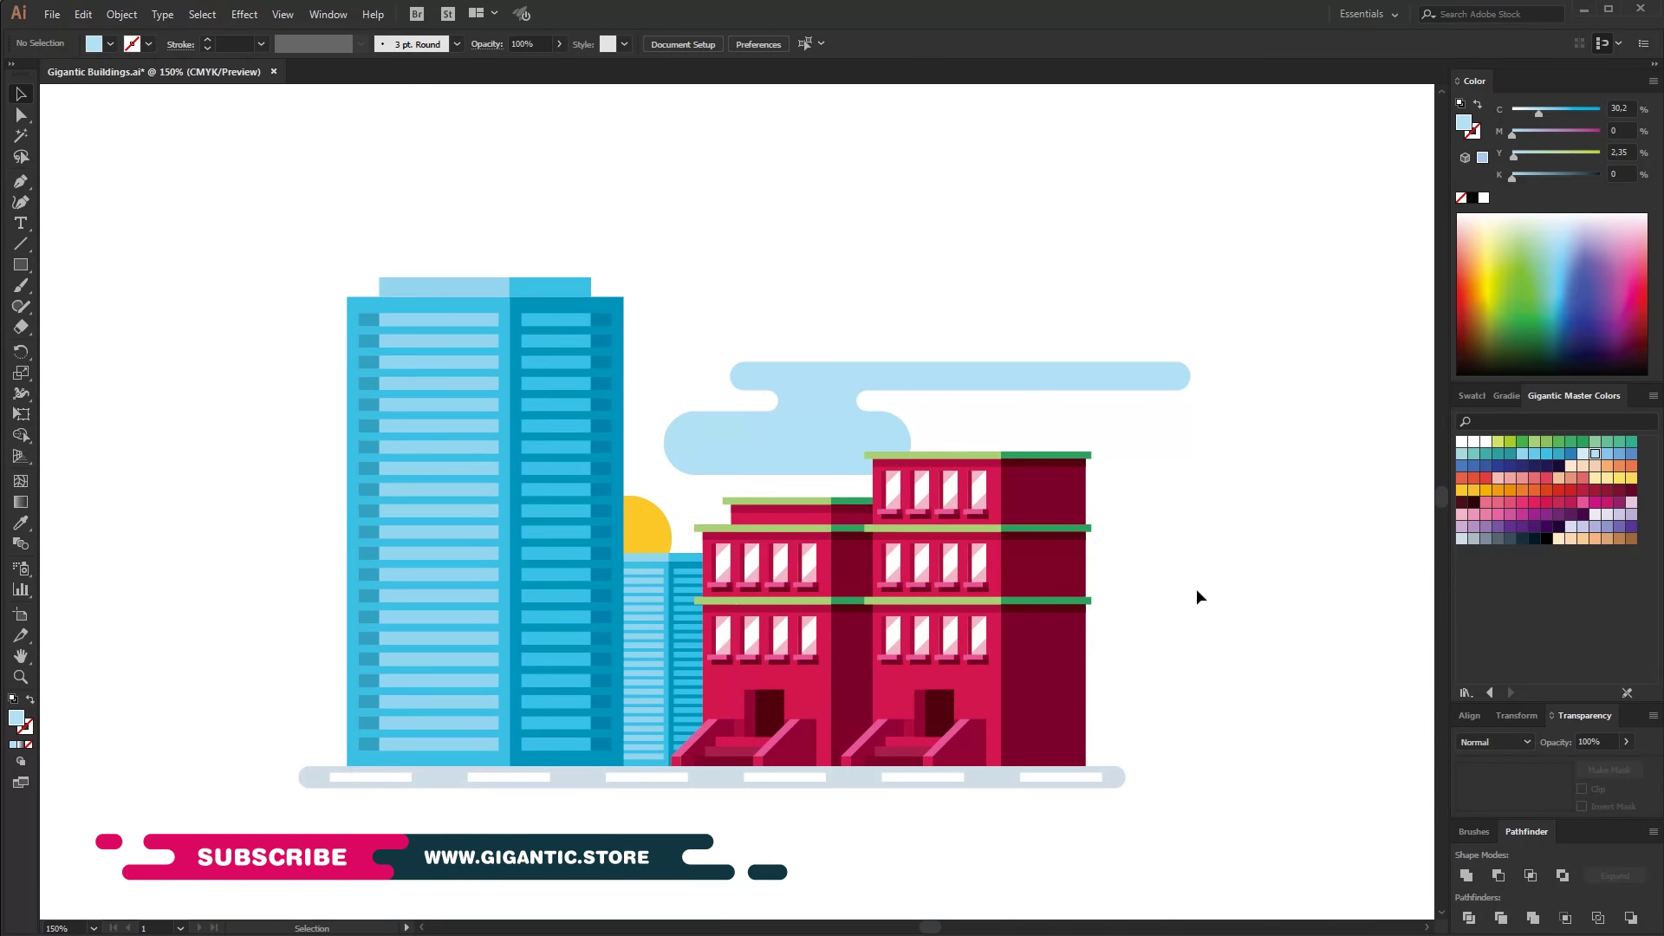
Draw two small rounded pill-shaped clouds on the left and right.
key(m)
drag(1111, 489, 1281, 539)
mouse_move(322, 619)
mouse_down()
mouse_move(223, 668)
mouse_move(182, 666)
mouse_move(298, 641)
mouse_up()
key(a)
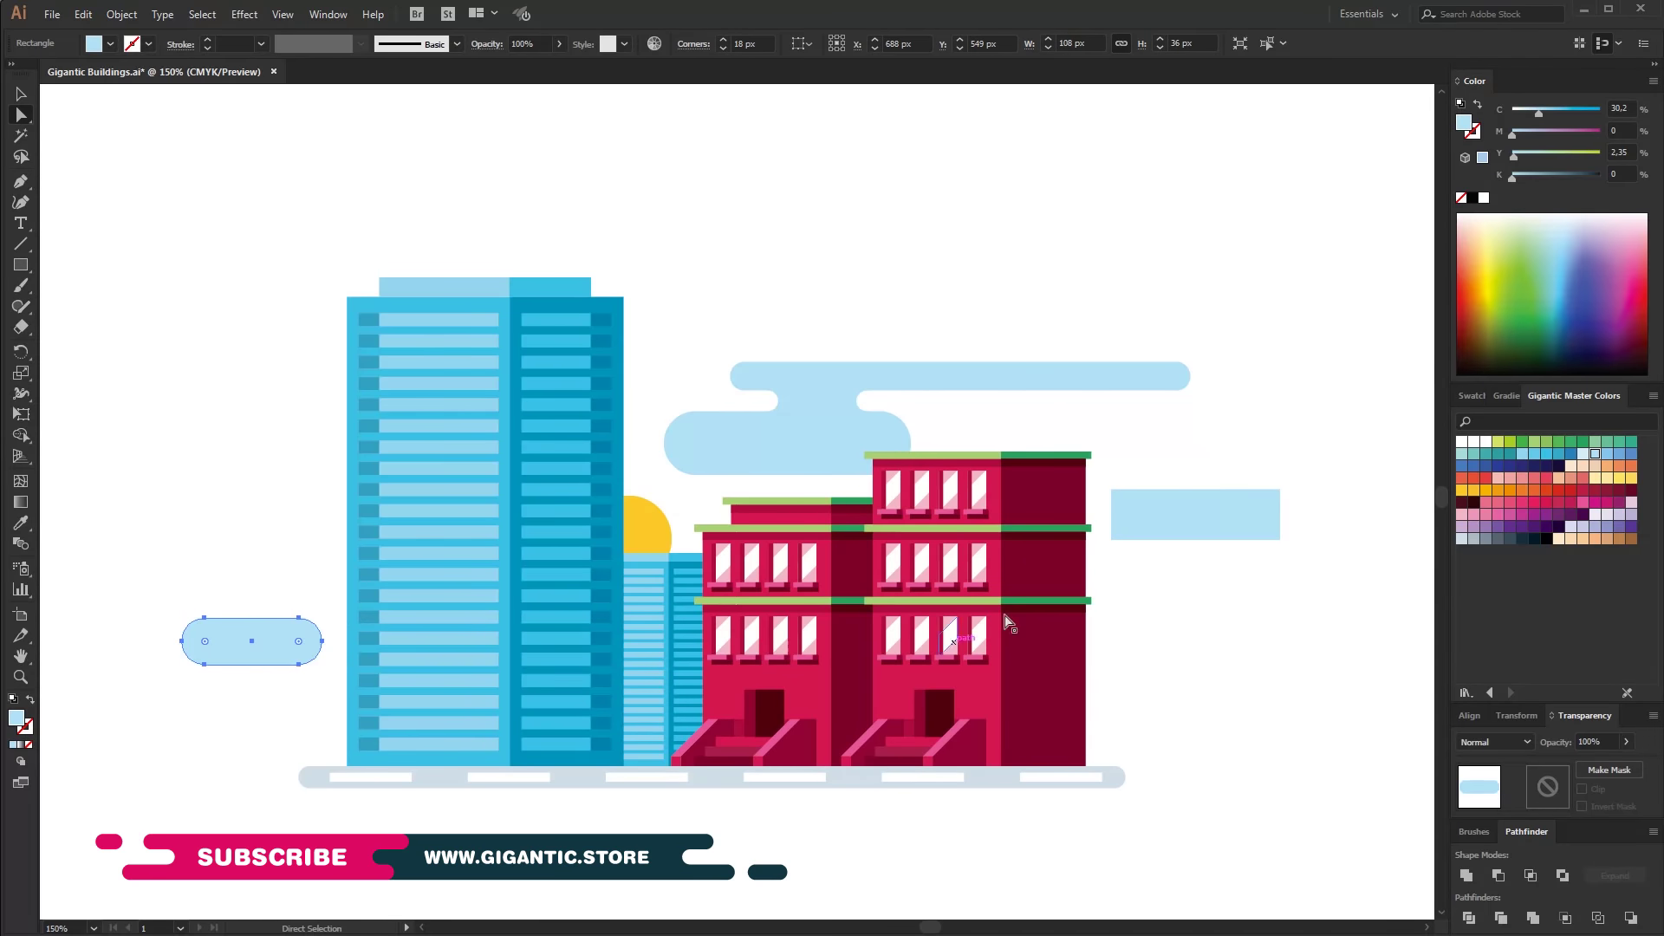
Ungroup the scene and delete the white road dashes from the ground strip.
click(22, 98)
right_click(904, 511)
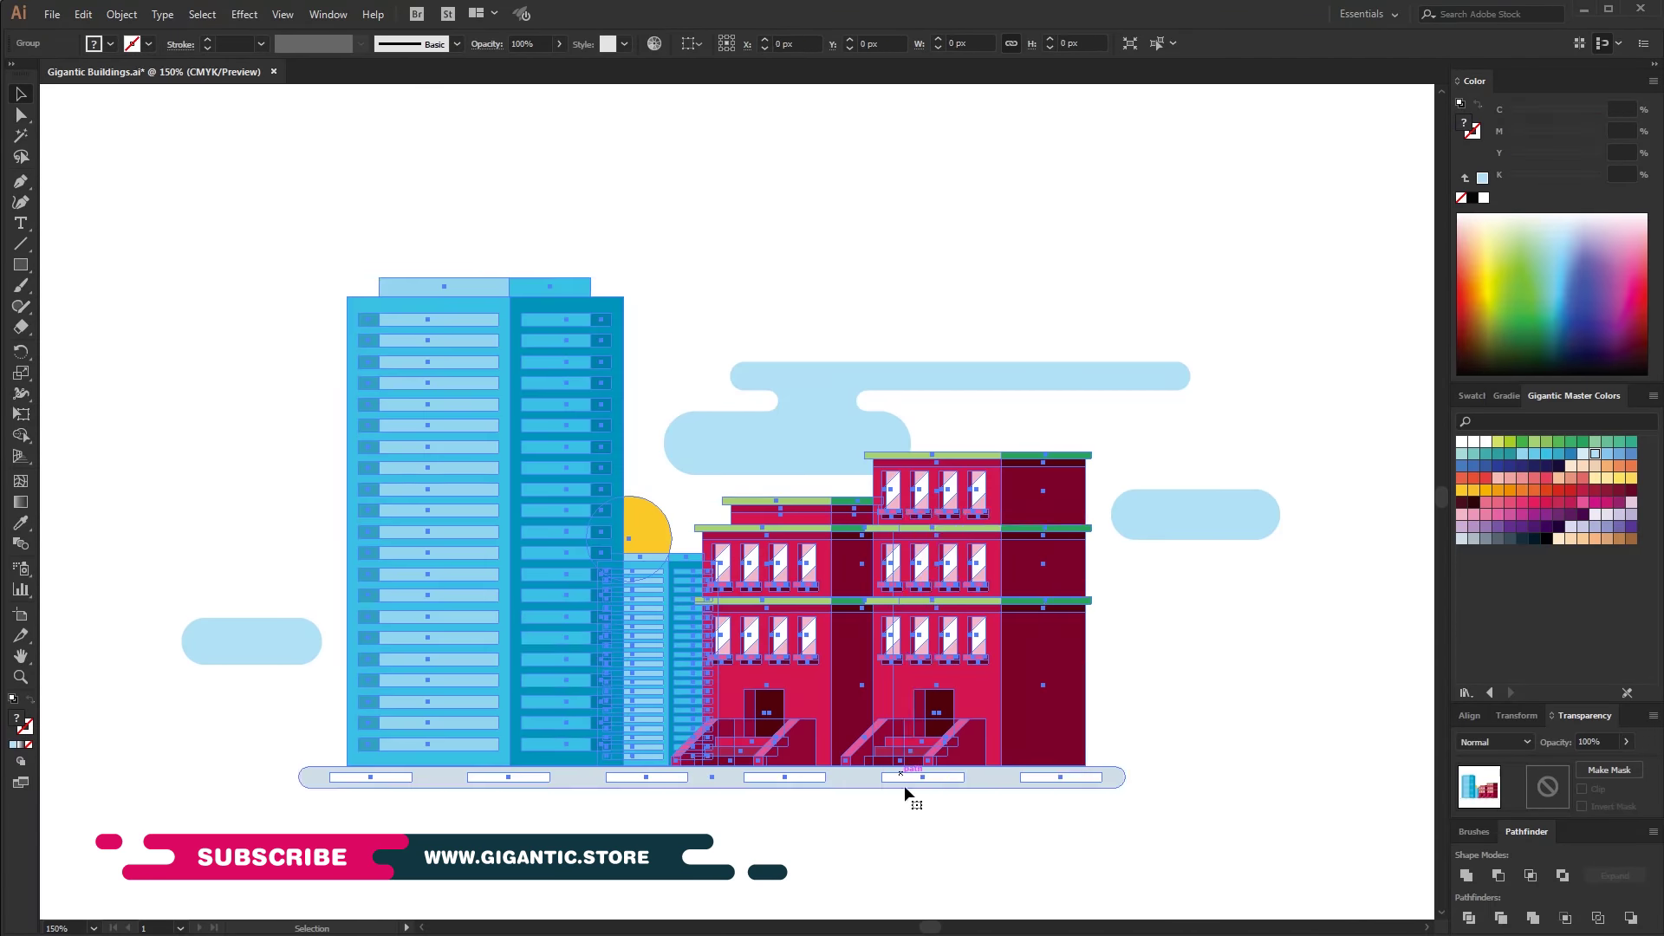
click(953, 641)
click(944, 777)
key(Delete)
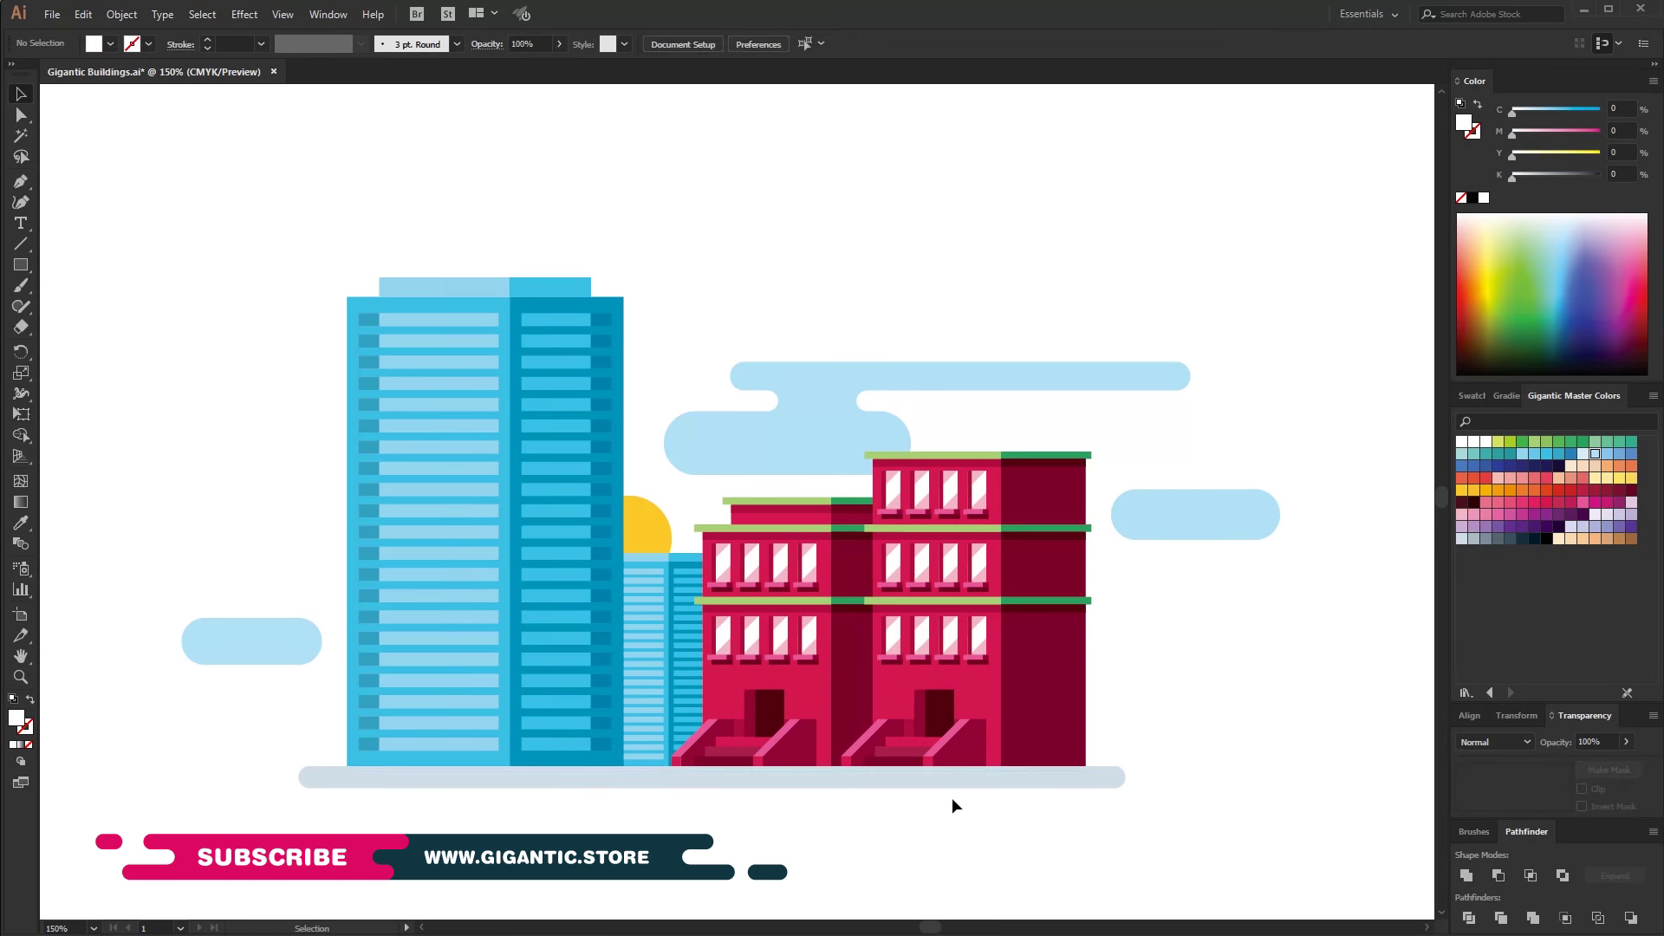
Draw a tall rectangle on the right townhouse's side wall, sampling a dark maroon fill.
key(m)
drag(1024, 627, 1066, 766)
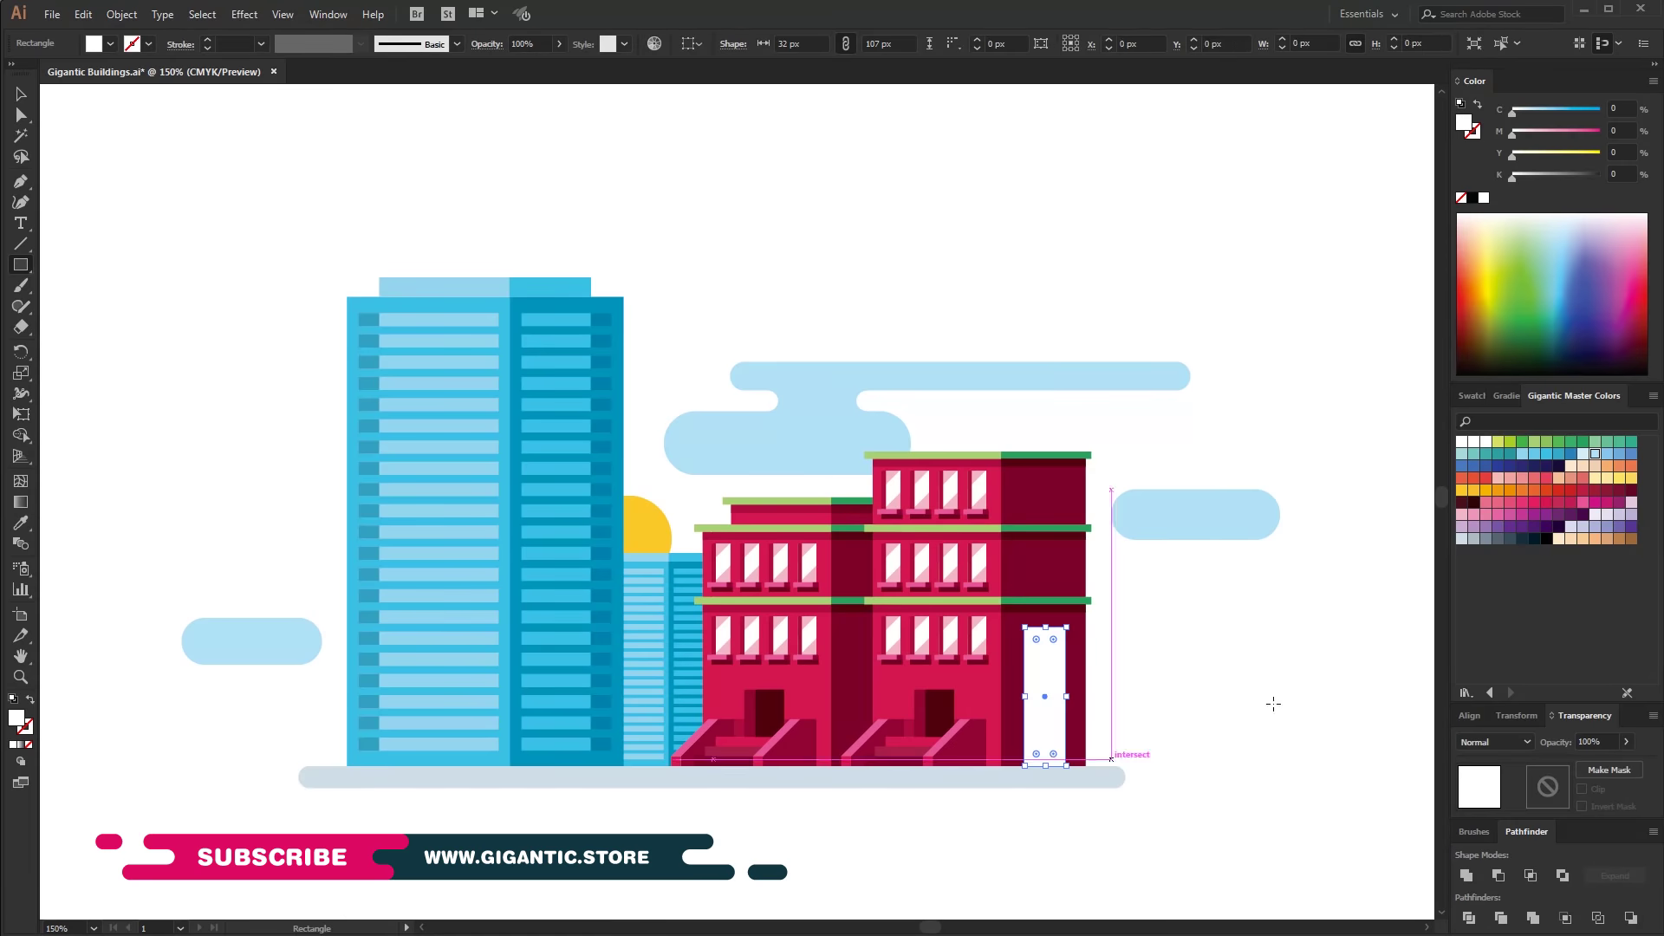
key(i)
click(844, 581)
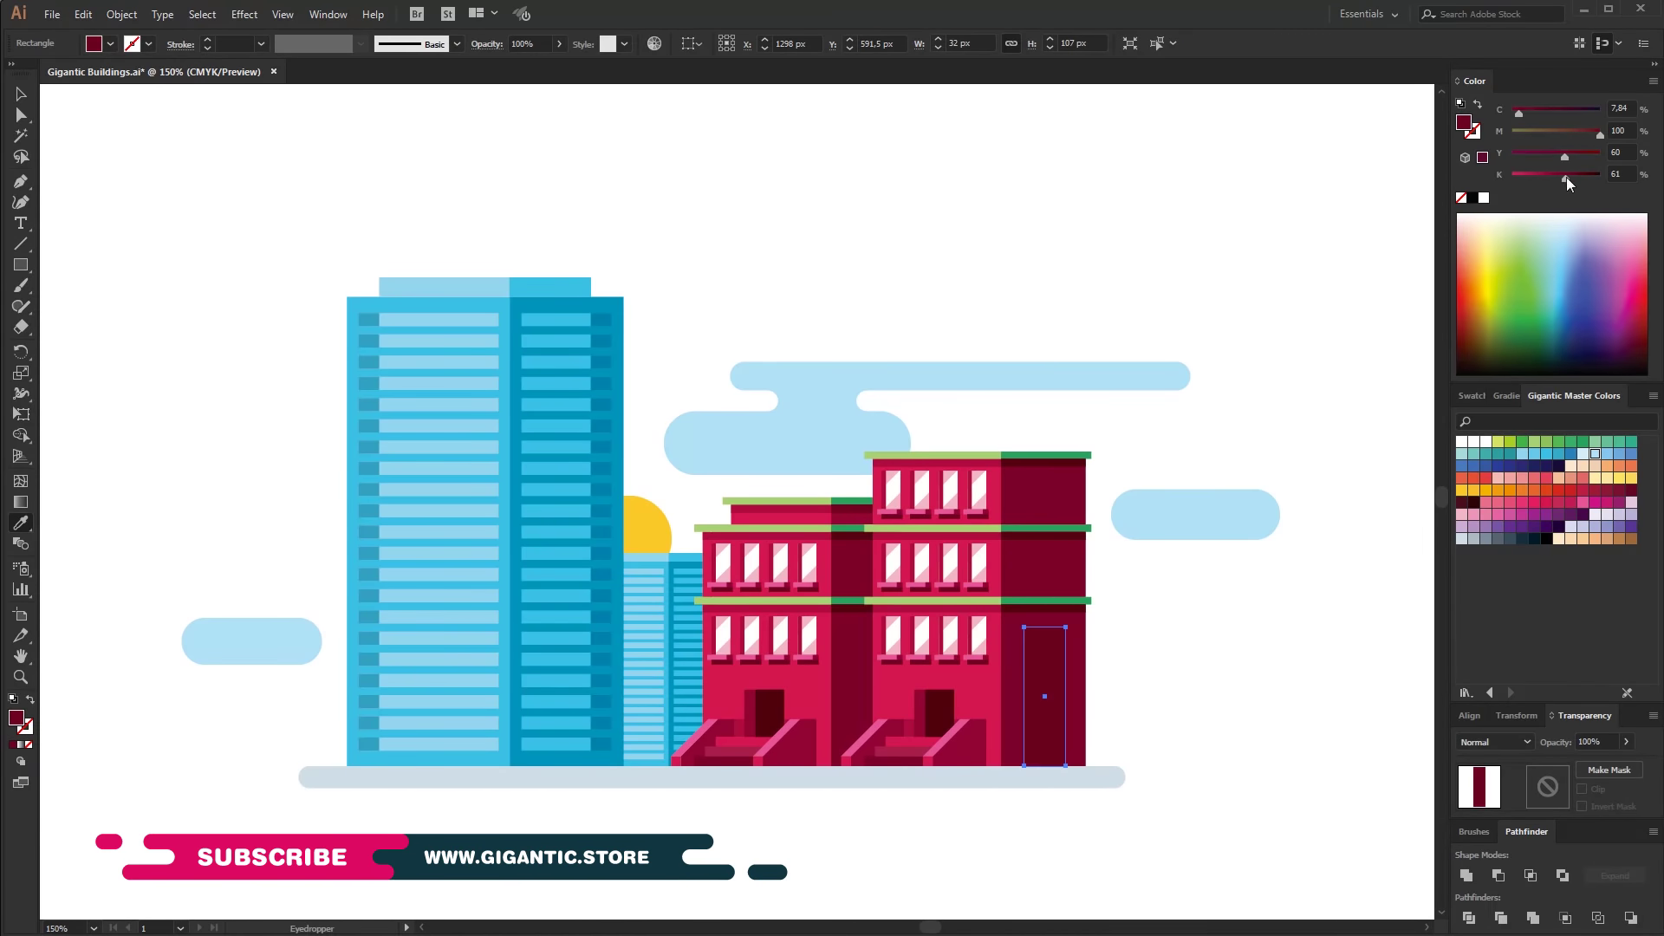
click(21, 94)
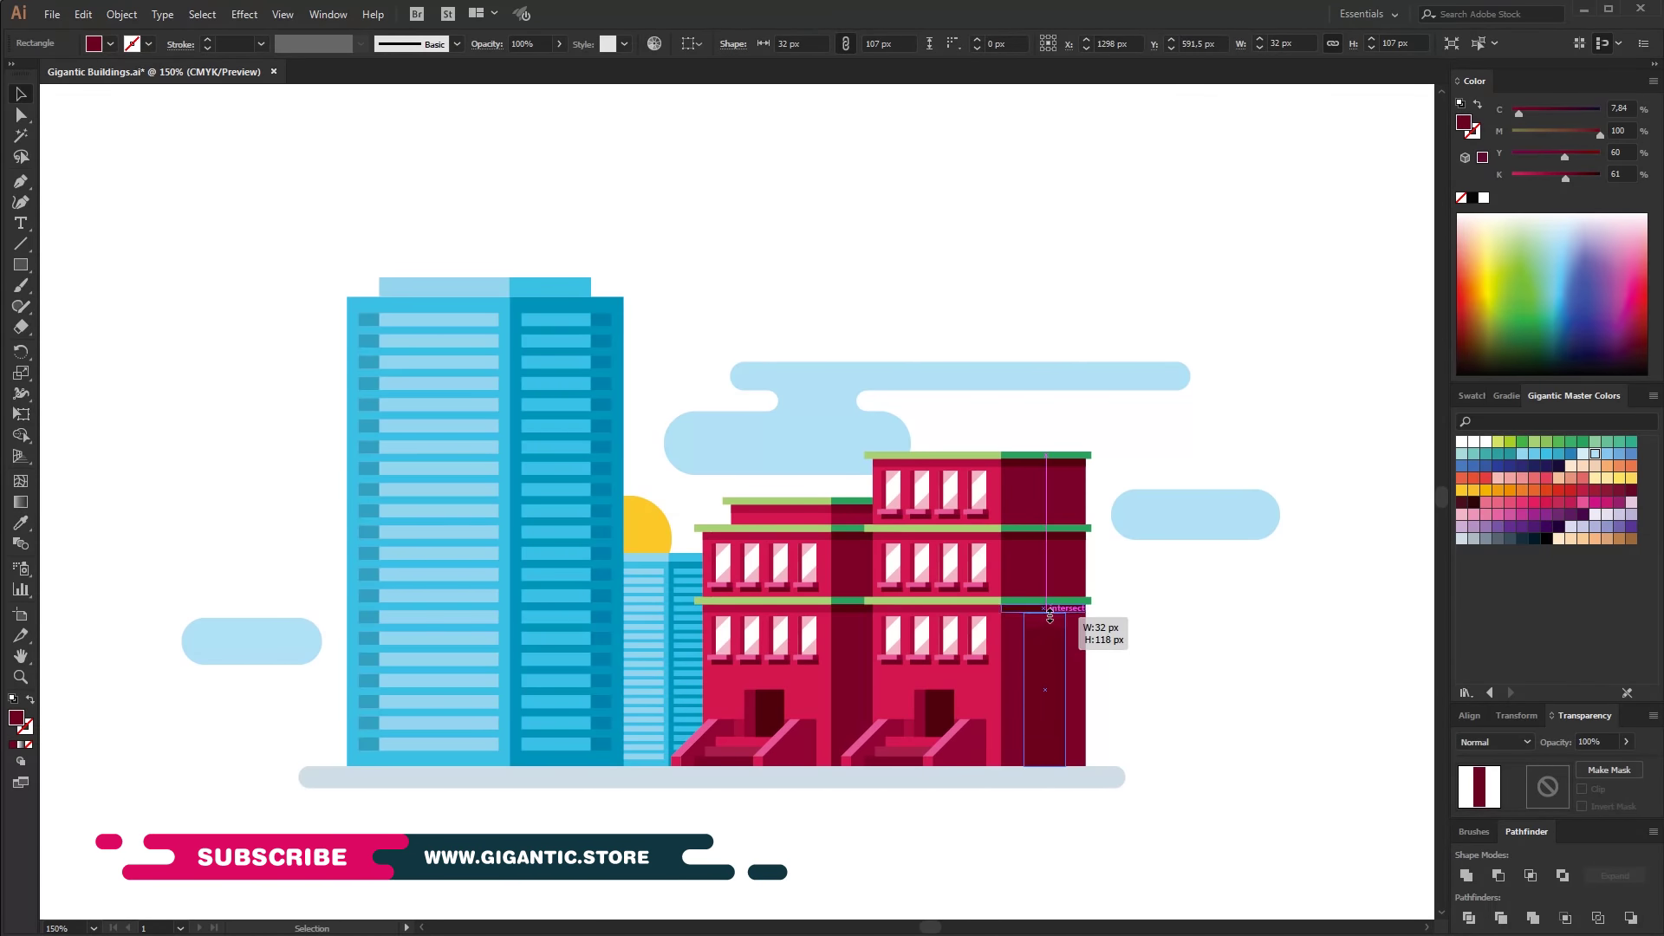
click(1227, 706)
scroll(1213, 700, down, 1)
scroll(1237, 694, down, 1)
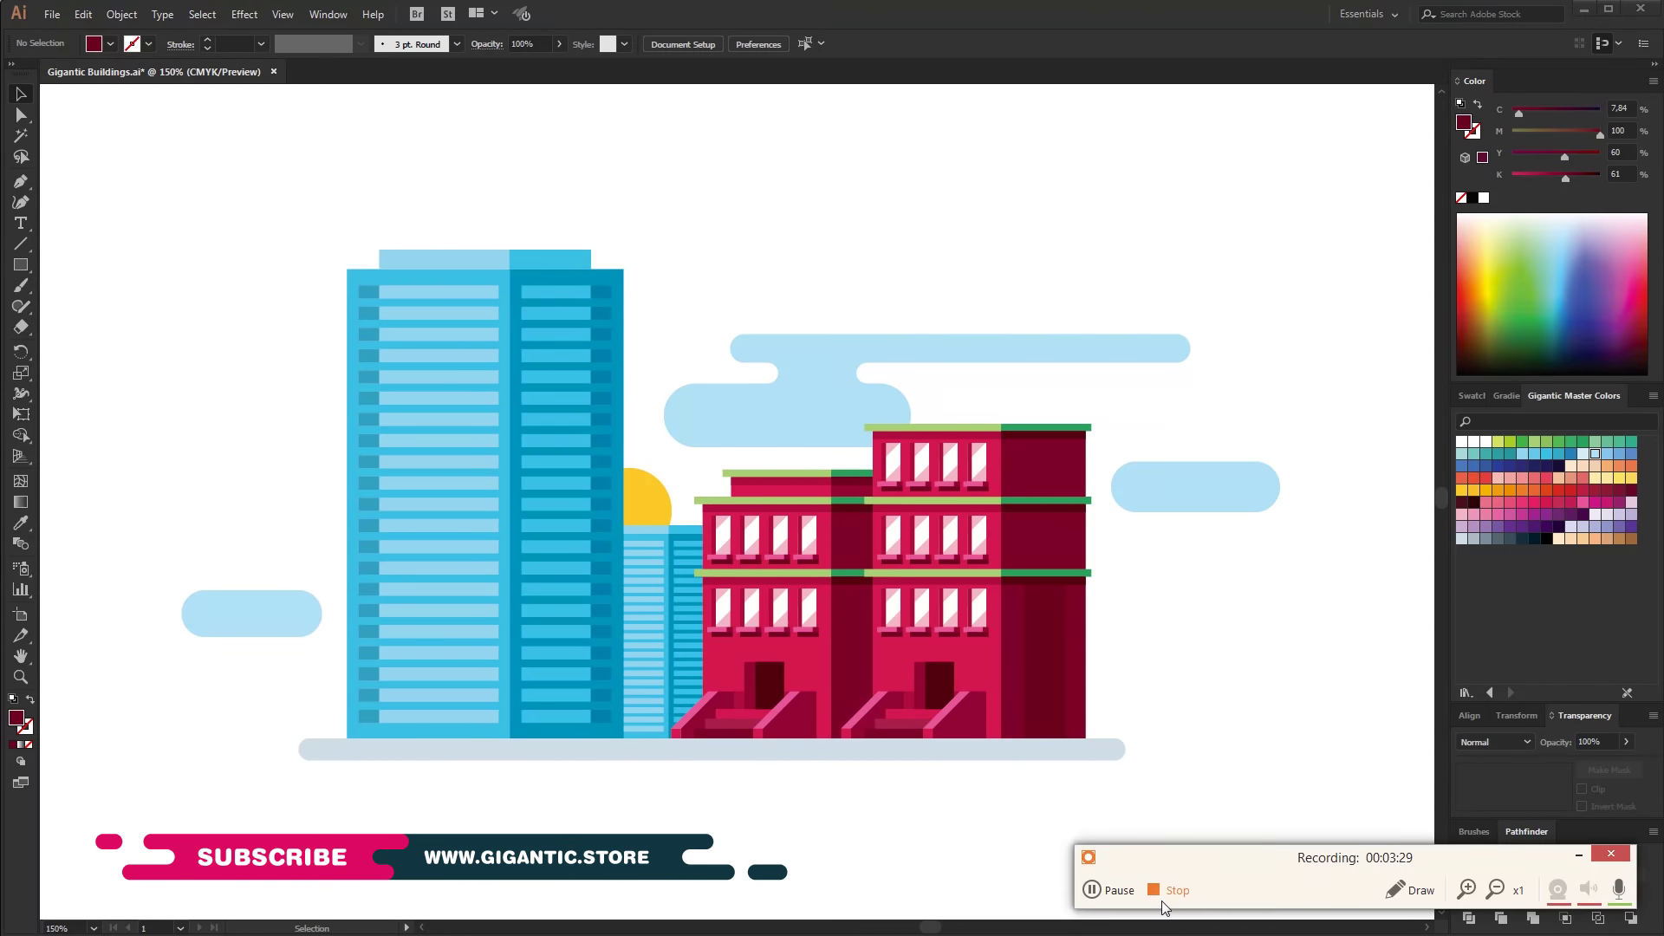
click(1165, 893)
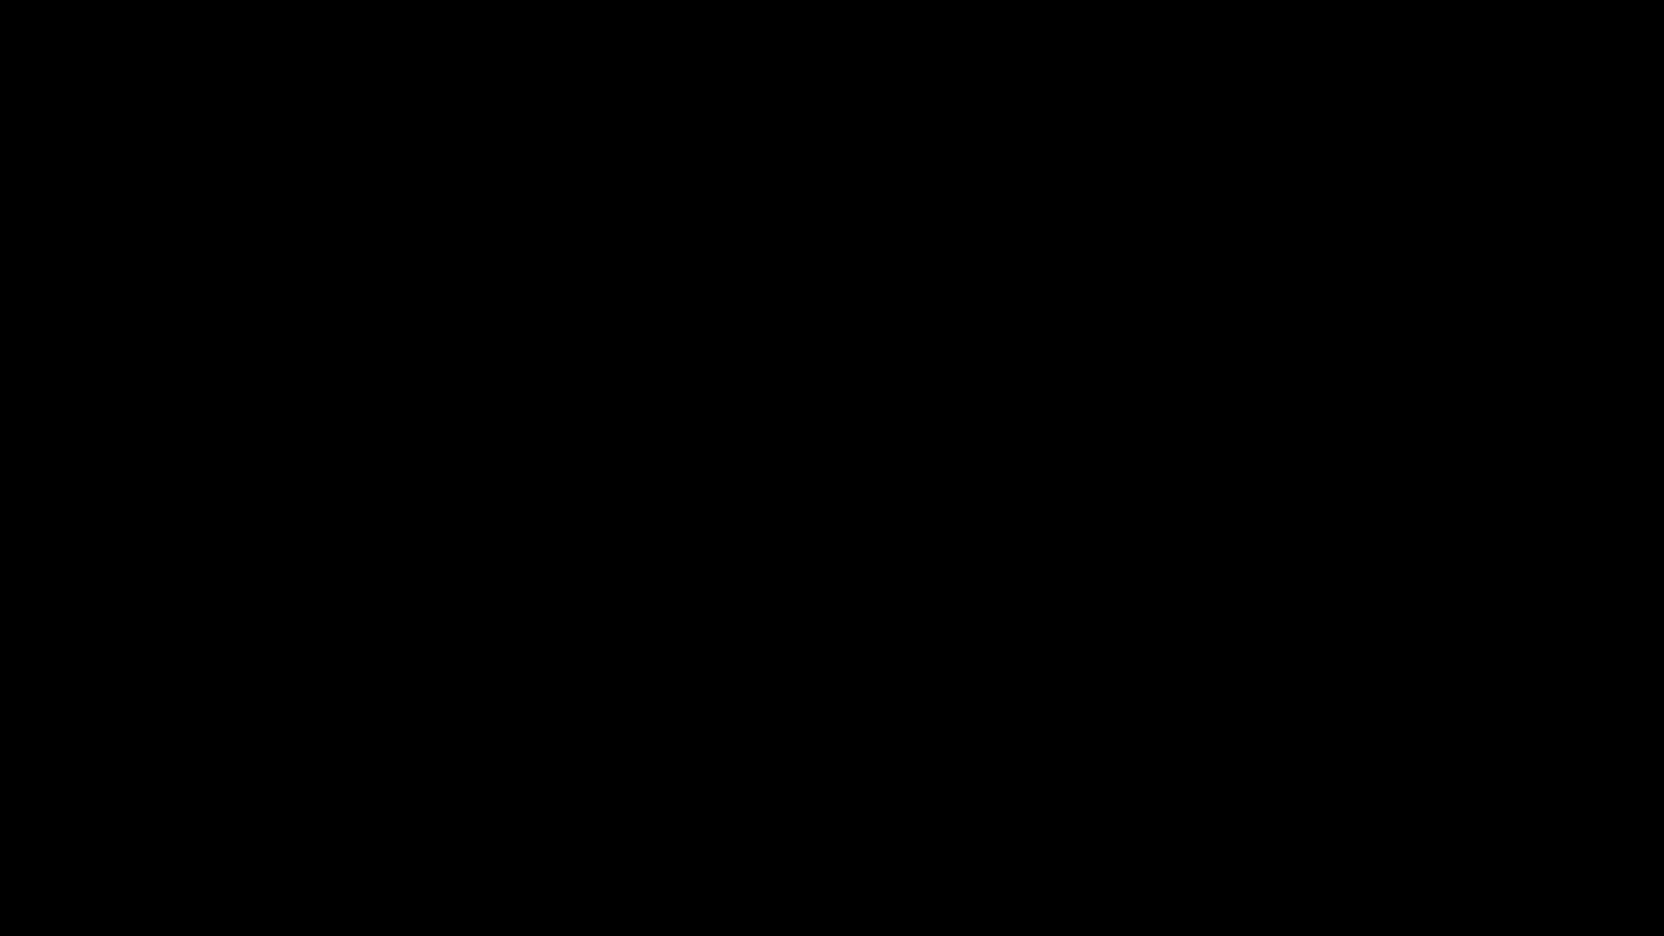